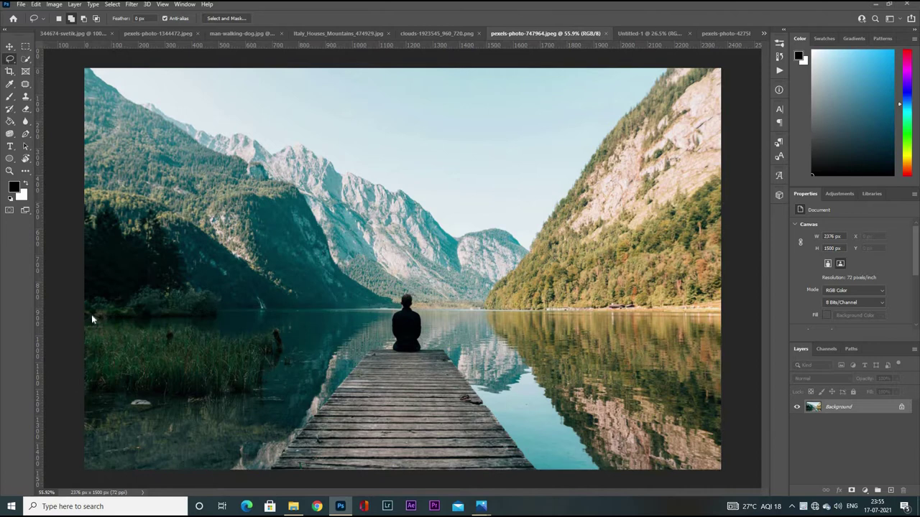
Content-Aware Fill the lake and pier, then the lower-left area, with surrounding forest
{"action": "left_click", "coordinate": [35, 5]}
{"action": "left_click", "coordinate": [58, 176]}
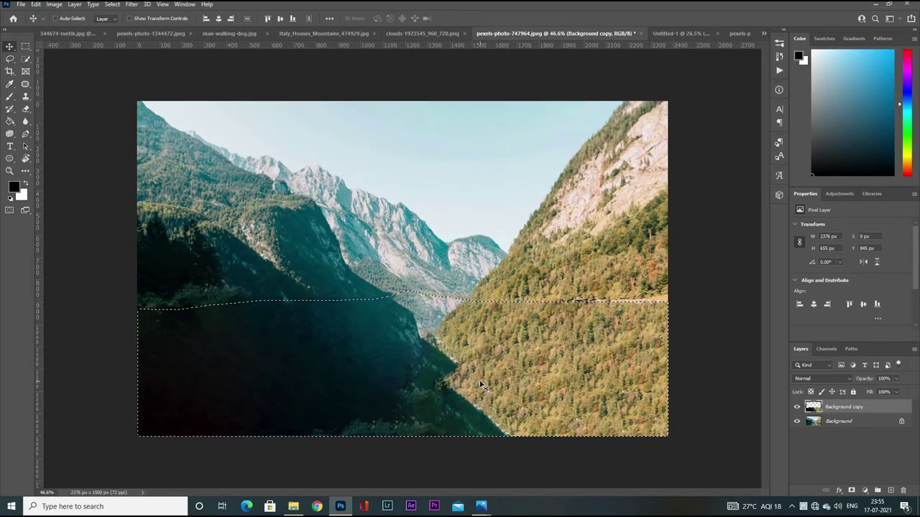
{"action": "left_click_drag", "start_coordinate": [379, 394], "coordinate": [309, 363]}
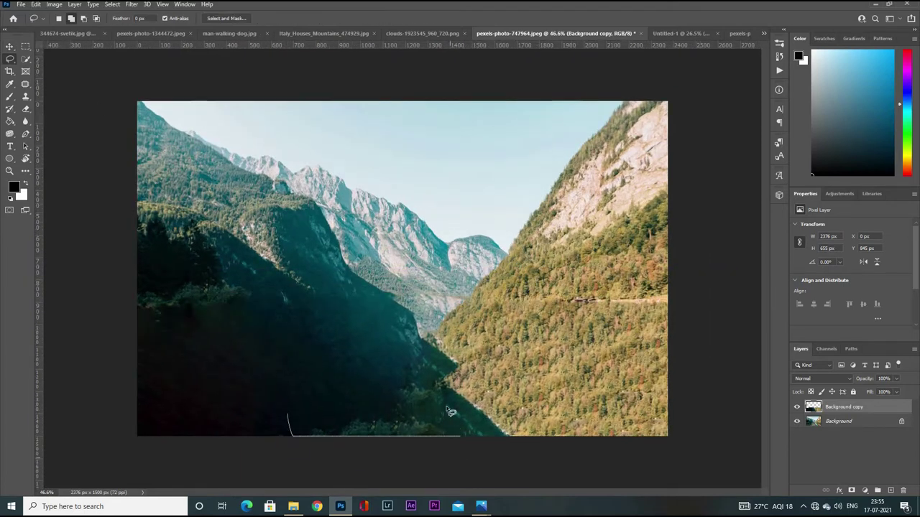
{"action": "left_click", "coordinate": [35, 4]}
{"action": "left_click", "coordinate": [57, 139]}
{"action": "left_click", "coordinate": [862, 487]}
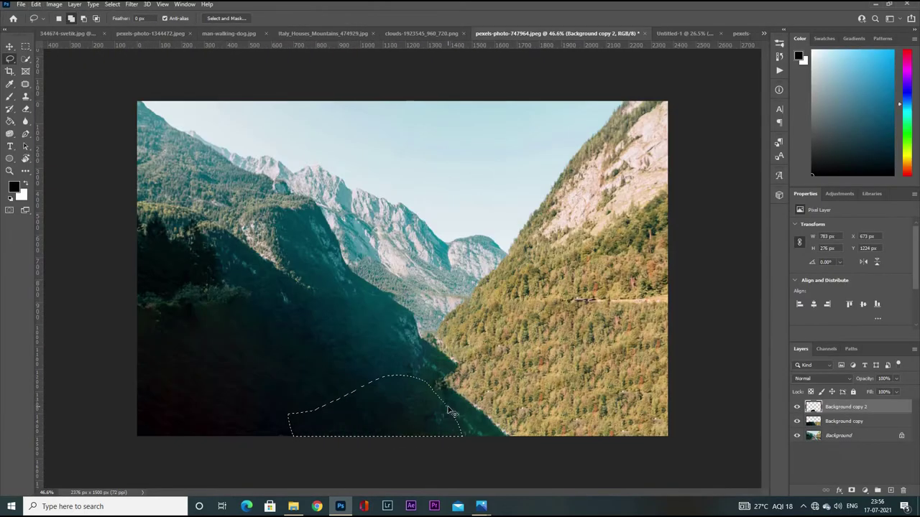
{"action": "key", "text": "ctrl+d"}
{"action": "scroll", "coordinate": [440, 370], "scroll_direction": "up", "scroll_amount": 3}
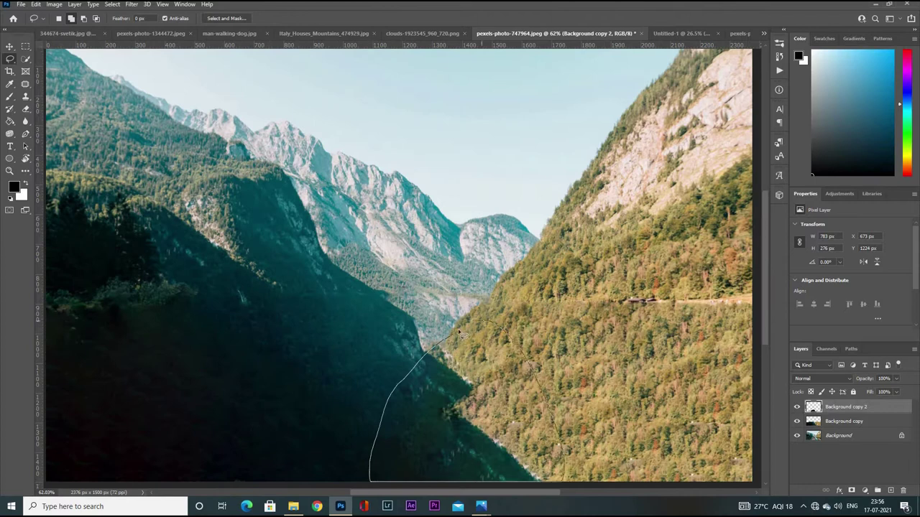
Fill the gap between the slopes, undoing the unwanted dark fill
{"action": "left_click_drag", "start_coordinate": [460, 332], "coordinate": [553, 480]}
{"action": "left_click", "coordinate": [36, 4]}
{"action": "left_click", "coordinate": [58, 140]}
{"action": "left_click", "coordinate": [862, 486]}
{"action": "scroll", "coordinate": [441, 375], "scroll_direction": "down", "scroll_amount": 3}
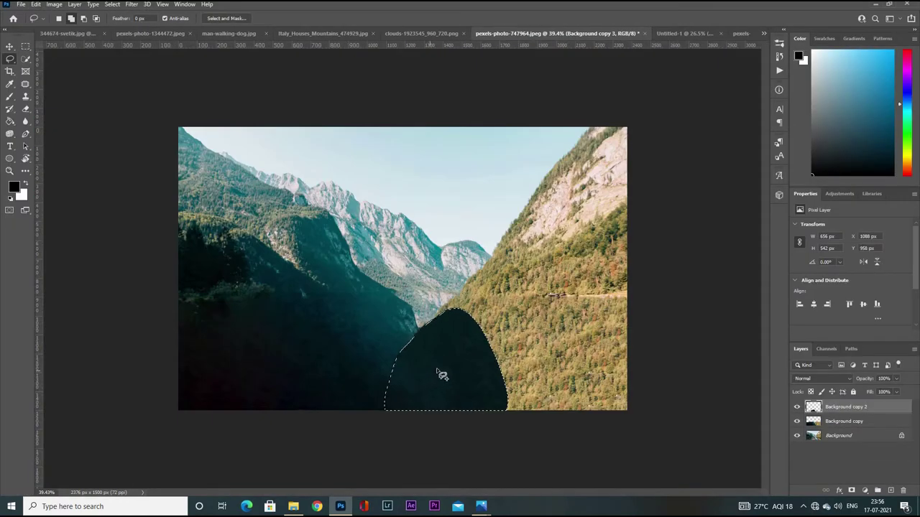
{"action": "key", "text": "ctrl+z"}
{"action": "scroll", "coordinate": [441, 374], "scroll_direction": "down", "scroll_amount": 2}
{"action": "scroll", "coordinate": [359, 338], "scroll_direction": "up", "scroll_amount": 3}
{"action": "scroll", "coordinate": [323, 323], "scroll_direction": "down", "scroll_amount": 3}
{"action": "scroll", "coordinate": [282, 307], "scroll_direction": "up", "scroll_amount": 1}
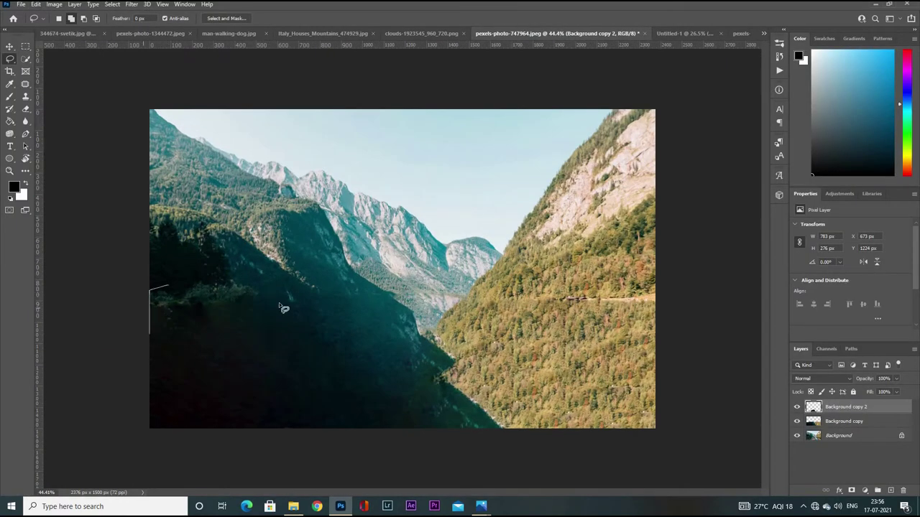
Merge the filled copies into Layer 1 and clear the selection
{"action": "key", "text": "ctrl+e"}
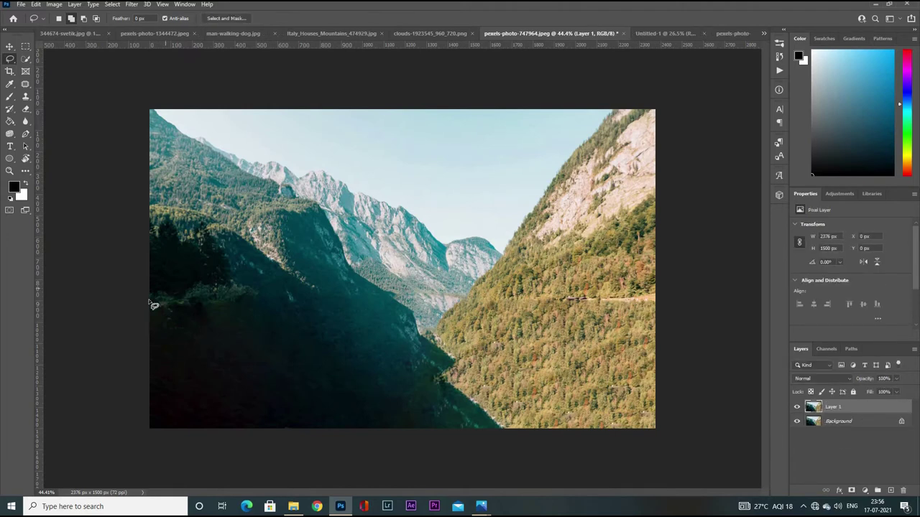
{"action": "key", "text": "z"}
{"action": "key", "text": "ctrl+d"}
{"action": "scroll", "coordinate": [199, 322], "scroll_direction": "down", "scroll_amount": 2}
{"action": "scroll", "coordinate": [145, 302], "scroll_direction": "up", "scroll_amount": 3}
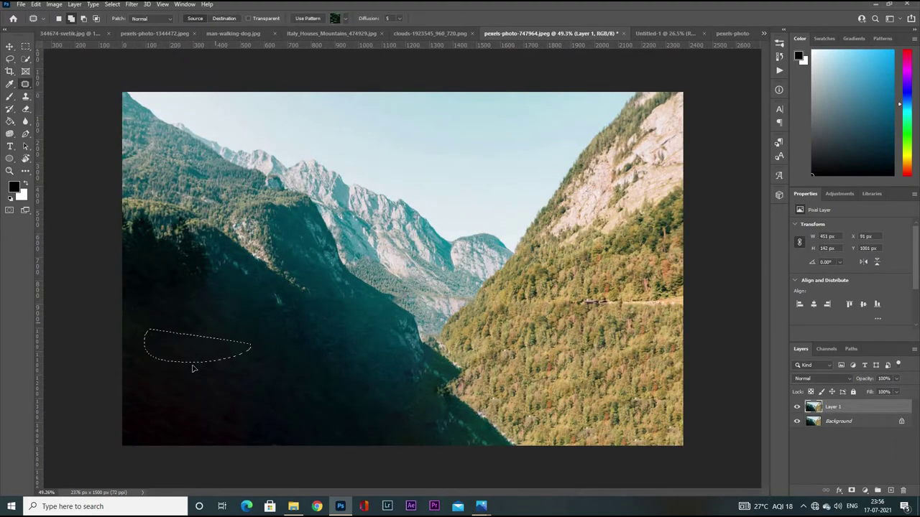
Patch the dark spot on the left slope and view the whole photo
{"action": "key", "text": "x"}
{"action": "left_click_drag", "start_coordinate": [124, 321], "coordinate": [149, 316]}
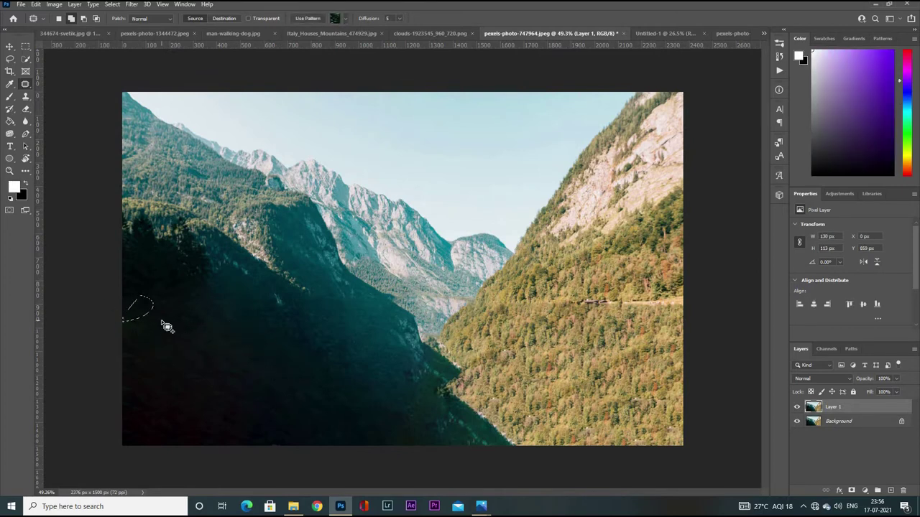
{"action": "key", "text": "ctrl+minus"}
{"action": "mouse_move", "coordinate": [364, 253]}
{"action": "left_mouse_down"}
{"action": "mouse_move", "coordinate": [612, 77]}
{"action": "mouse_move", "coordinate": [466, 252]}
{"action": "left_mouse_up"}
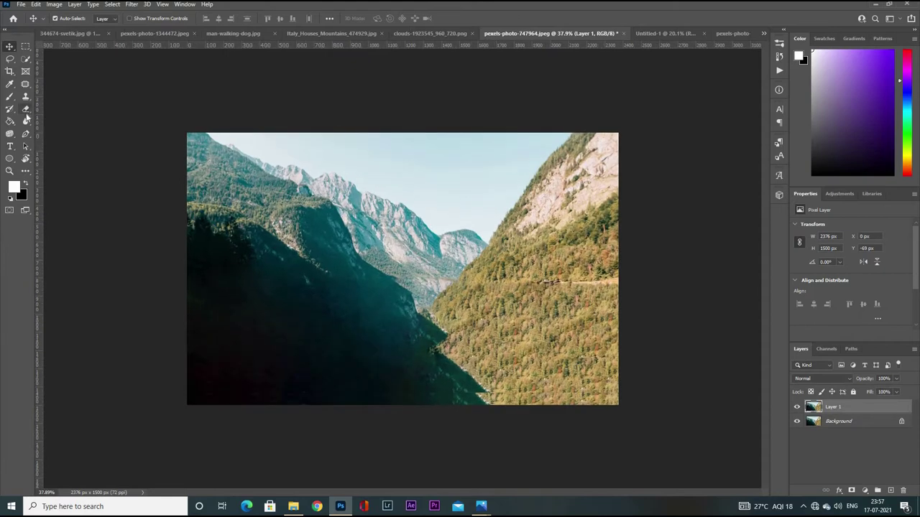
Erase the sky from the mountain layer with the Magic Eraser
{"action": "left_click", "coordinate": [26, 109]}
{"action": "scroll", "coordinate": [374, 151], "scroll_direction": "down", "scroll_amount": 1}
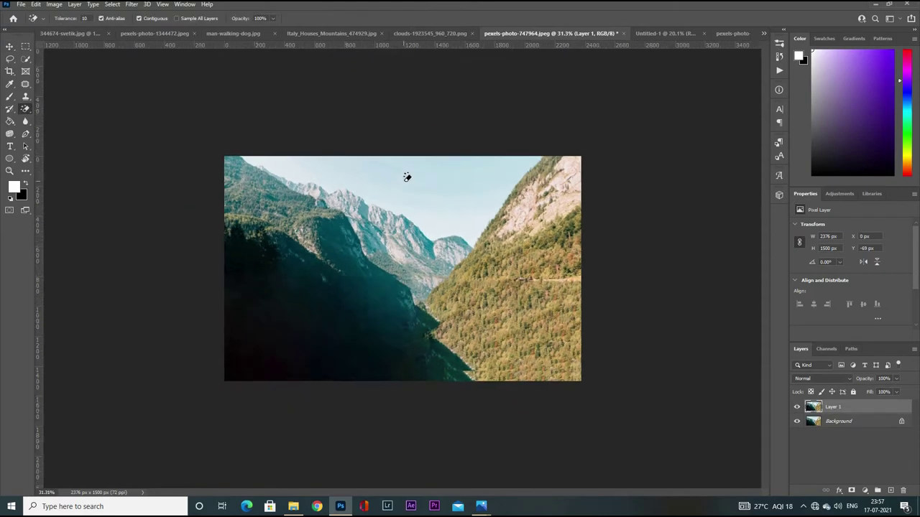
{"action": "scroll", "coordinate": [407, 174], "scroll_direction": "up", "scroll_amount": 2}
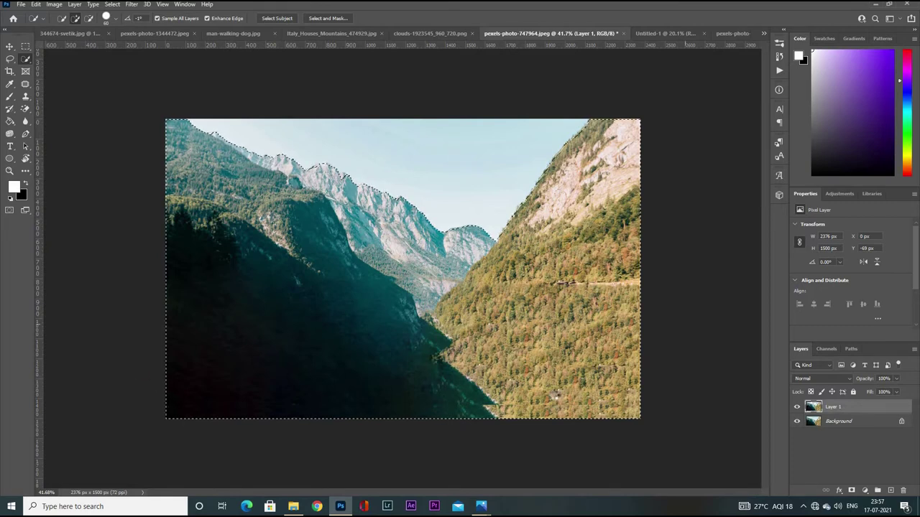
Place the mountains in Untitled-1, stretched past the canvas width and set lower
{"action": "left_click_drag", "start_coordinate": [400, 386], "coordinate": [401, 369]}
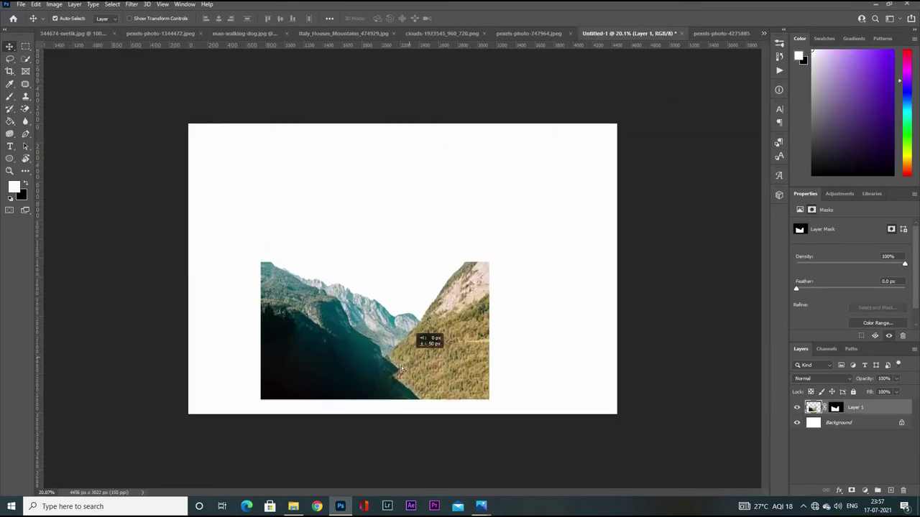
{"action": "key", "text": "ctrl+t"}
{"action": "left_click_drag", "start_coordinate": [486, 338], "coordinate": [428, 336]}
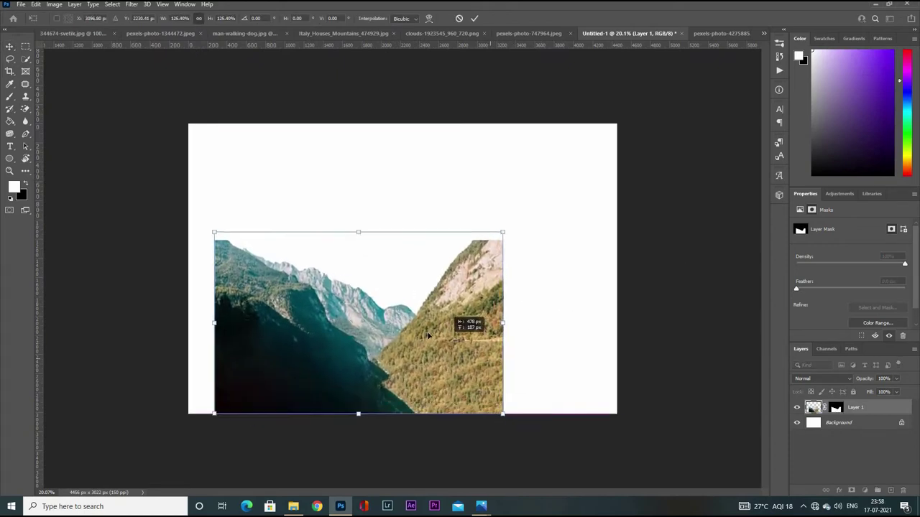
{"action": "left_click_drag", "start_coordinate": [503, 323], "coordinate": [608, 325]}
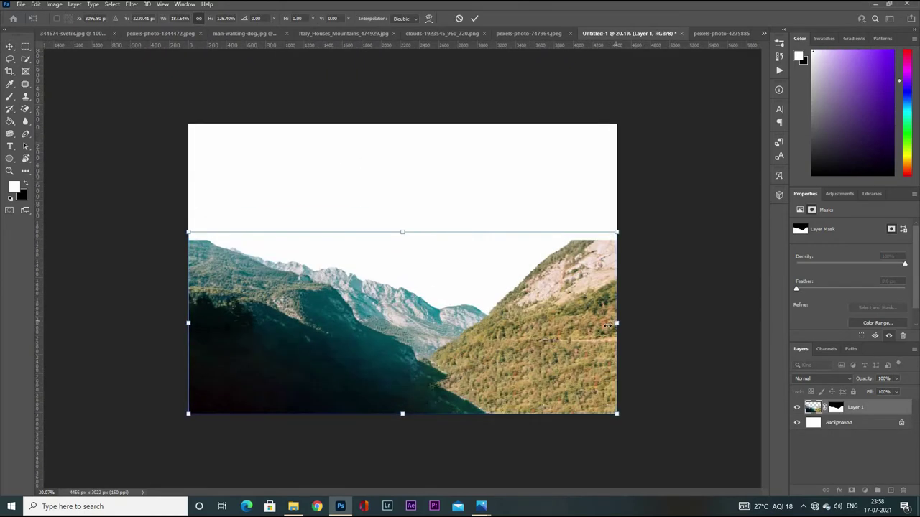
{"action": "left_click_drag", "start_coordinate": [607, 325], "coordinate": [647, 325]}
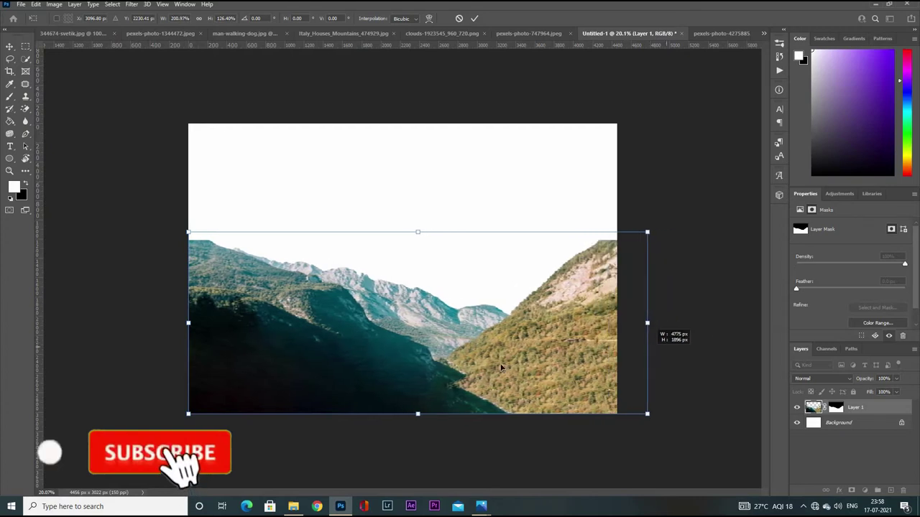
{"action": "left_click_drag", "start_coordinate": [647, 232], "coordinate": [635, 239]}
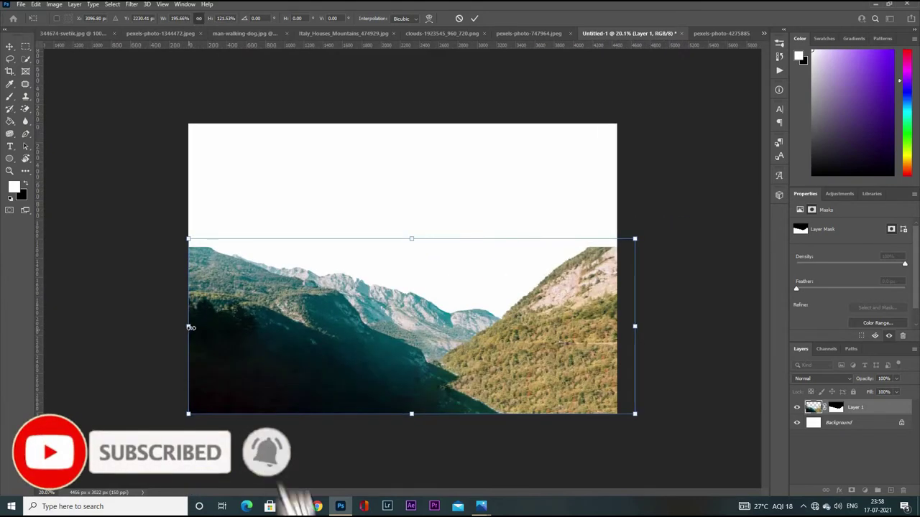
{"action": "key", "text": "Return"}
{"action": "left_click", "coordinate": [244, 33]}
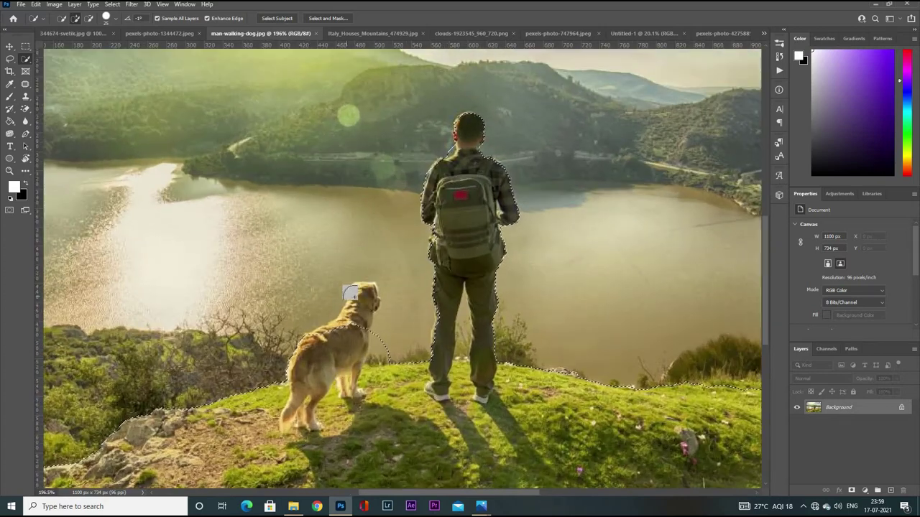
Select the man, dog and grassy hilltop, refining the edges with the Lasso
{"action": "scroll", "coordinate": [349, 309], "scroll_direction": "up", "scroll_amount": 2}
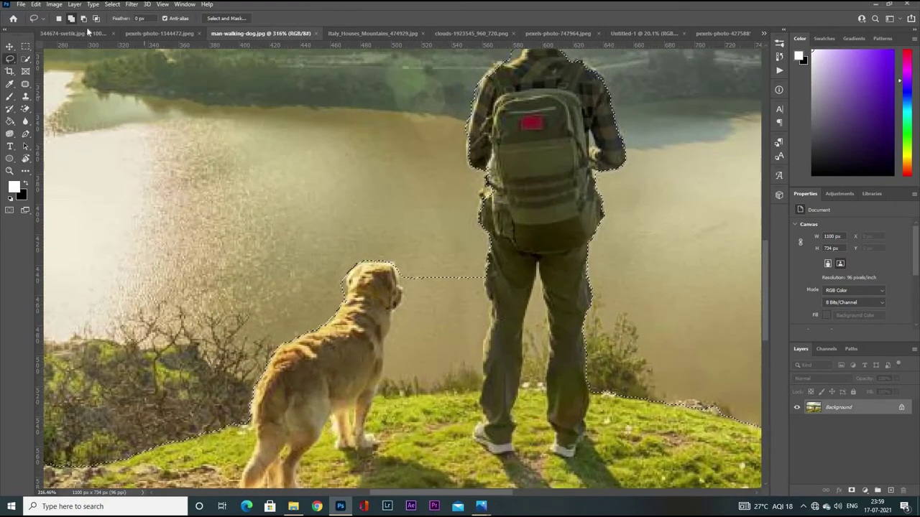
{"action": "left_click", "coordinate": [9, 59]}
{"action": "scroll", "coordinate": [356, 280], "scroll_direction": "up", "scroll_amount": 2}
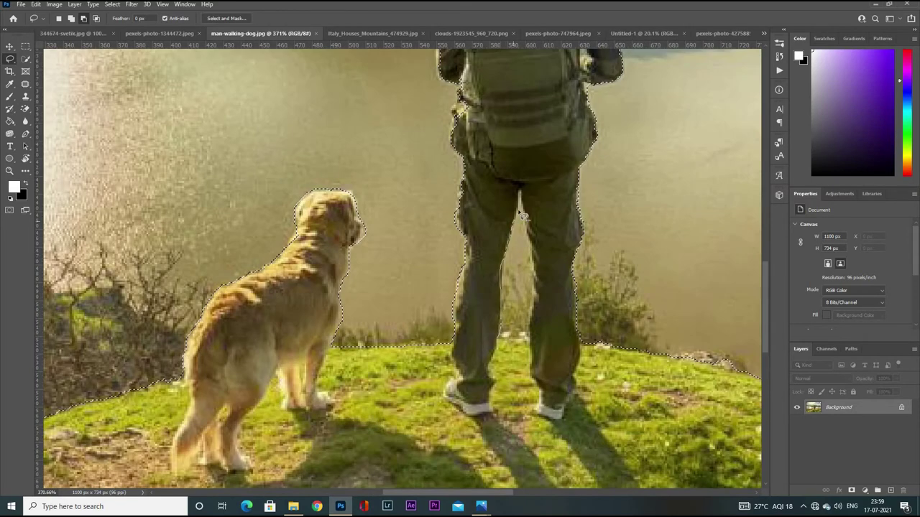
{"action": "scroll", "coordinate": [505, 344], "scroll_direction": "down", "scroll_amount": 5}
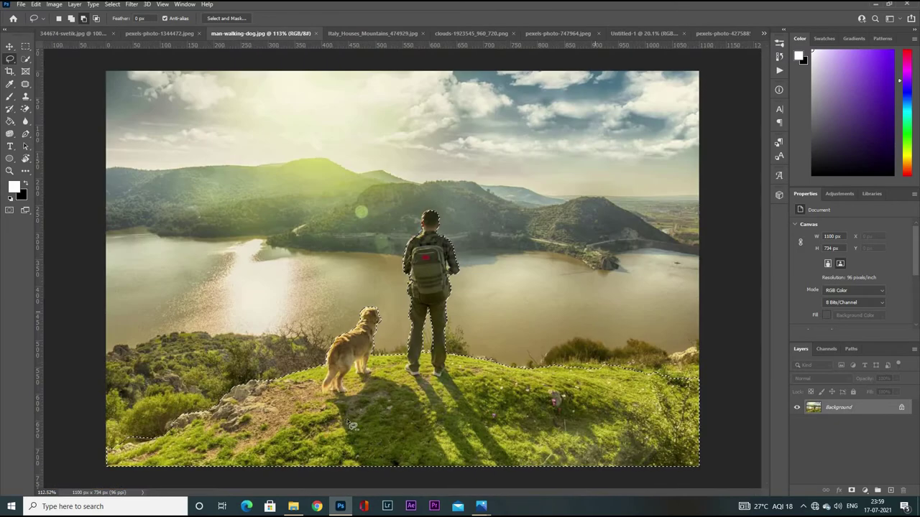
{"action": "scroll", "coordinate": [108, 458], "scroll_direction": "up", "scroll_amount": 3}
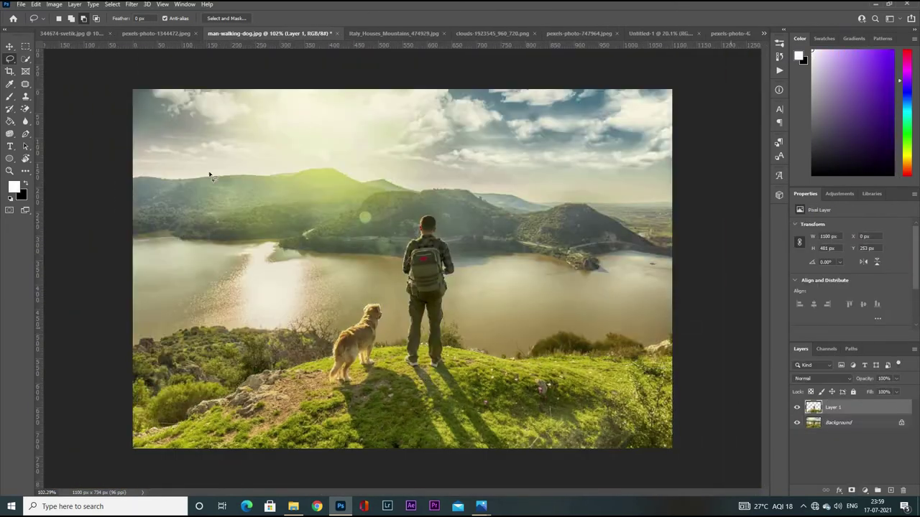
Place the man and dog in Untitled-1, scaled to span the lower canvas
{"action": "key", "text": "v"}
{"action": "left_click_drag", "start_coordinate": [431, 216], "coordinate": [363, 363]}
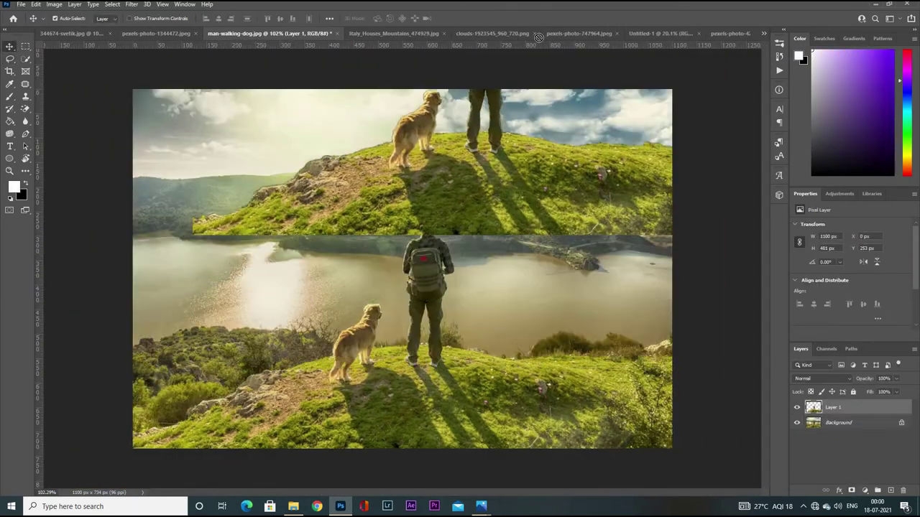
{"action": "key", "text": "ctrl+t"}
{"action": "left_click_drag", "start_coordinate": [417, 386], "coordinate": [540, 421]}
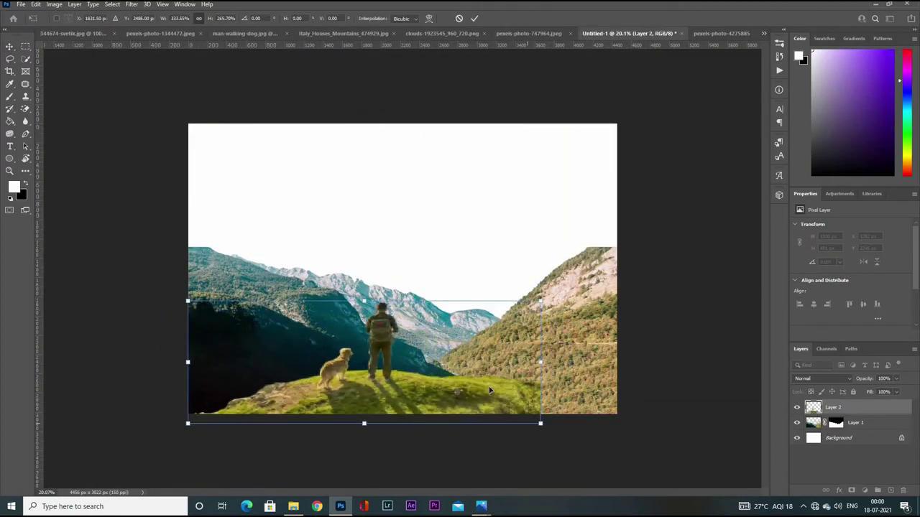
{"action": "left_click_drag", "start_coordinate": [360, 345], "coordinate": [395, 345]}
{"action": "left_click_drag", "start_coordinate": [221, 369], "coordinate": [188, 369]}
{"action": "left_click_drag", "start_coordinate": [400, 290], "coordinate": [402, 255]}
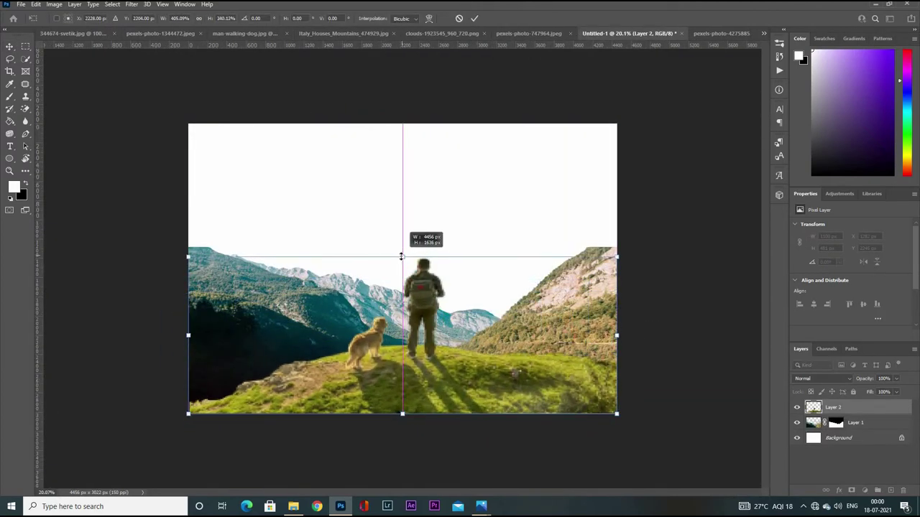
{"action": "key", "text": "Return"}
Zoom out and cycle through open photos to Italy_Houses_Mountains_474929.jpg
{"action": "key", "text": "ctrl+minus"}
{"action": "key", "text": "ctrl+minus"}
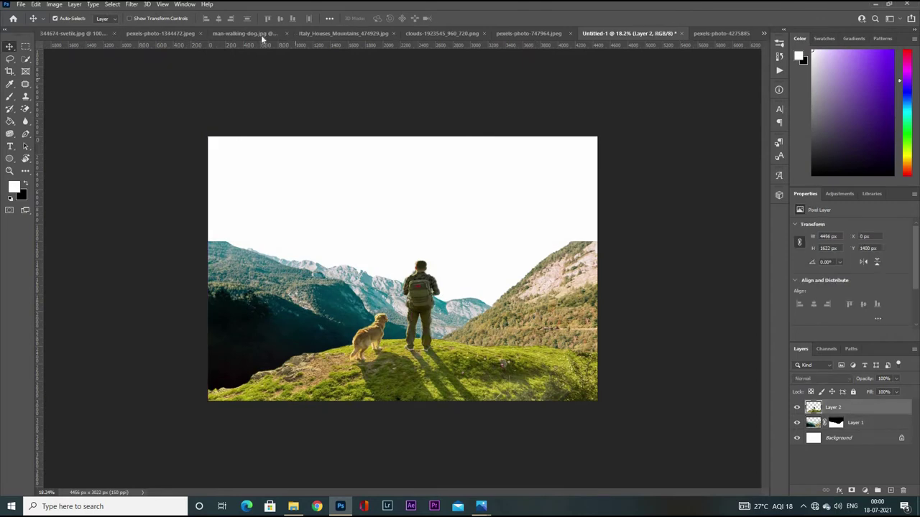
{"action": "left_click", "coordinate": [352, 33]}
{"action": "left_click", "coordinate": [79, 33]}
{"action": "key", "text": "ctrl+Tab"}
{"action": "key", "text": "ctrl+Tab"}
{"action": "key", "text": "ctrl+Tab"}
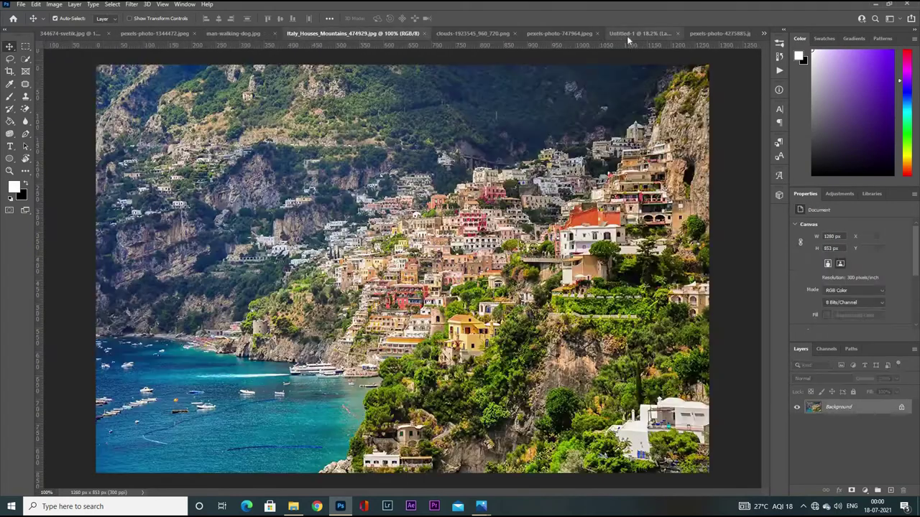
{"action": "key", "text": "ctrl+Tab"}
{"action": "key", "text": "ctrl+Tab"}
{"action": "key", "text": "ctrl+Tab"}
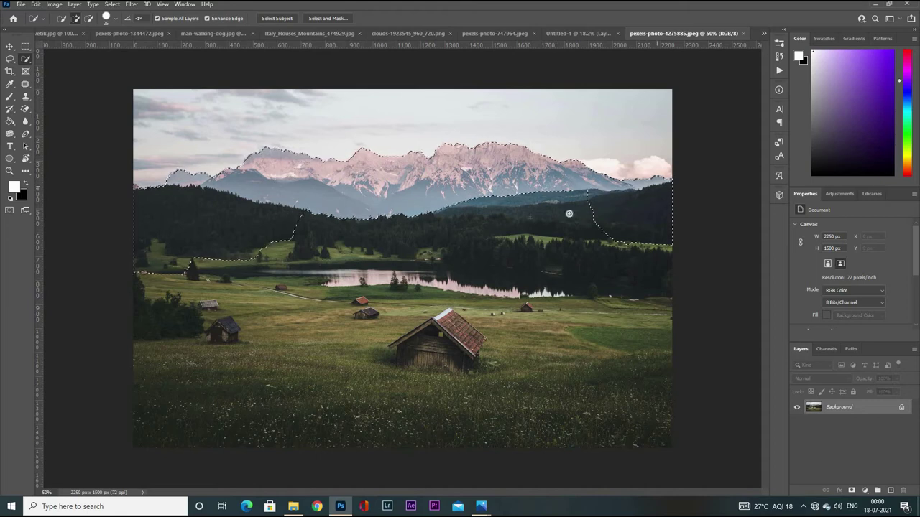
Lasso the pink snowy mountain range and copy it onto its own layer
{"action": "key", "text": "ctrl+plus"}
{"action": "key", "text": "ctrl+minus"}
{"action": "key", "text": "l"}
{"action": "key", "text": "ctrl+0"}
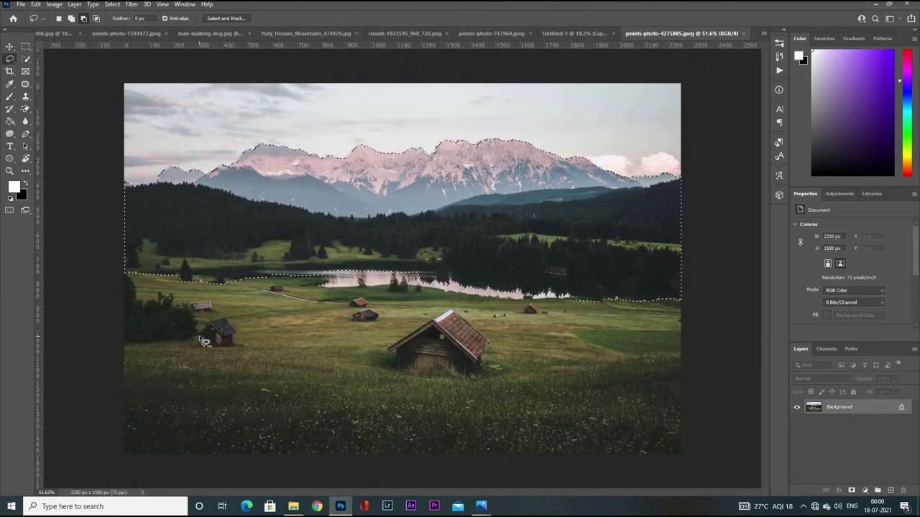
{"action": "scroll", "coordinate": [219, 339], "scroll_direction": "up", "scroll_amount": 1, "text": "alt"}
{"action": "scroll", "coordinate": [237, 327], "scroll_direction": "up", "scroll_amount": 1, "text": "alt"}
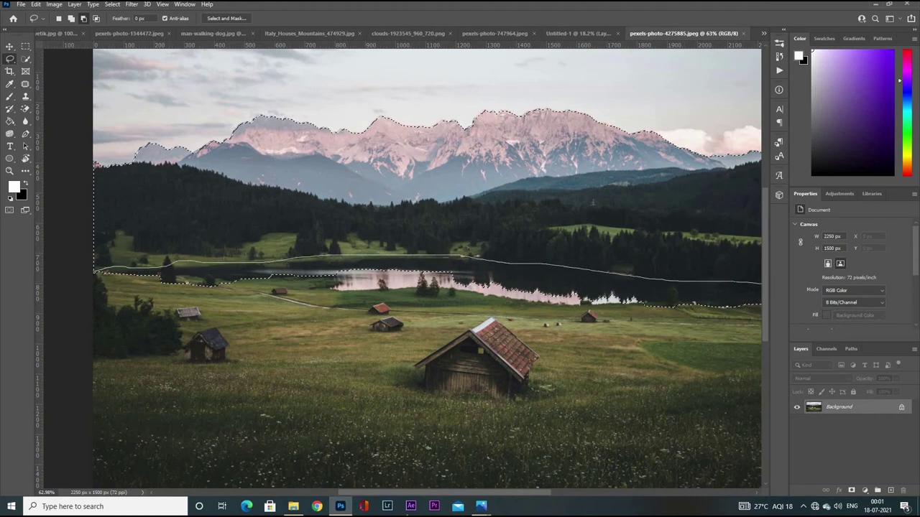
{"action": "scroll", "coordinate": [214, 310], "scroll_direction": "down", "scroll_amount": 5, "text": "alt"}
{"action": "key", "text": "ctrl+j"}
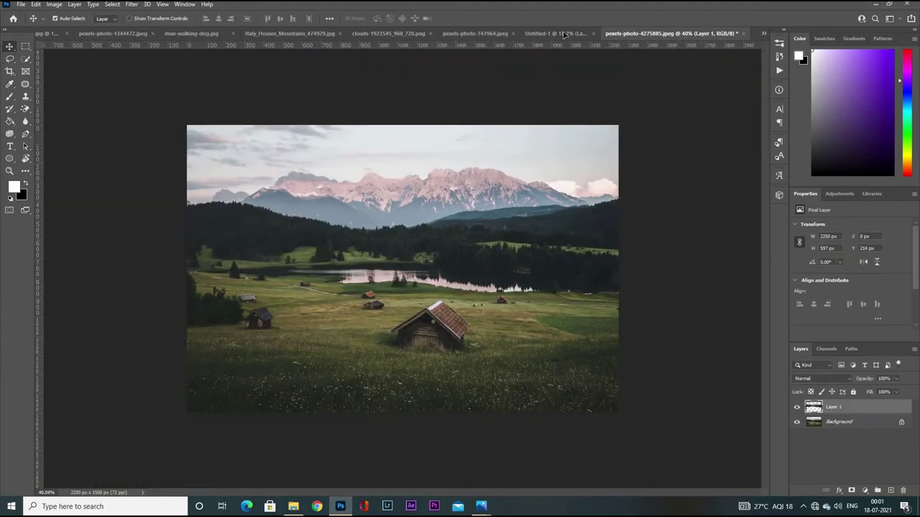
Place the mountain strip in the composite, stretched to the full canvas width
{"action": "left_click_drag", "start_coordinate": [564, 33], "coordinate": [431, 255]}
{"action": "key", "text": "ctrl+t"}
{"action": "left_click_drag", "start_coordinate": [513, 252], "coordinate": [636, 253]}
{"action": "left_click_drag", "start_coordinate": [273, 253], "coordinate": [167, 257]}
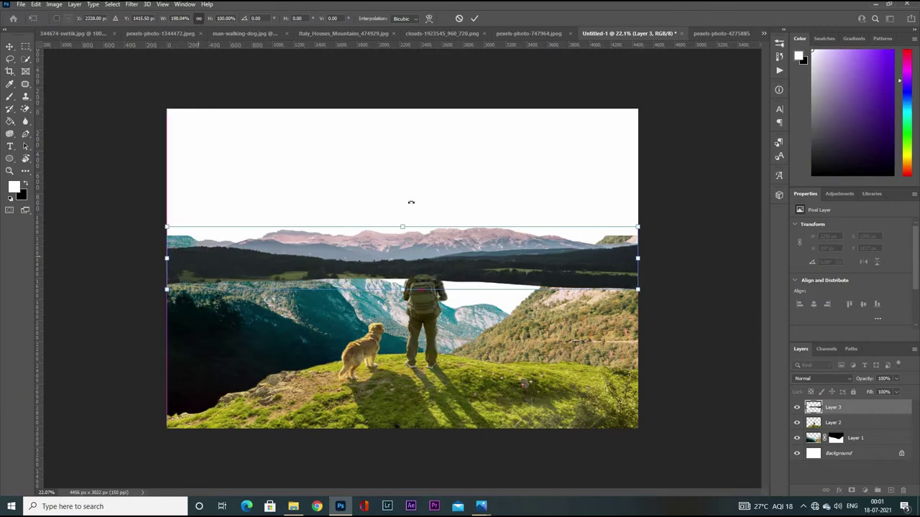
{"action": "left_click_drag", "start_coordinate": [411, 202], "coordinate": [403, 144]}
{"action": "mouse_move", "coordinate": [431, 237]}
{"action": "left_mouse_down"}
{"action": "mouse_move", "coordinate": [456, 292]}
{"action": "mouse_move", "coordinate": [508, 330]}
{"action": "mouse_move", "coordinate": [522, 267]}
{"action": "left_mouse_up"}
{"action": "key", "text": "Return"}
Send the mountain strip behind the valley layer and adjust its top and bottom edges
{"action": "key", "text": "ctrl+bracketleft"}
{"action": "key", "text": "ctrl+bracketleft"}
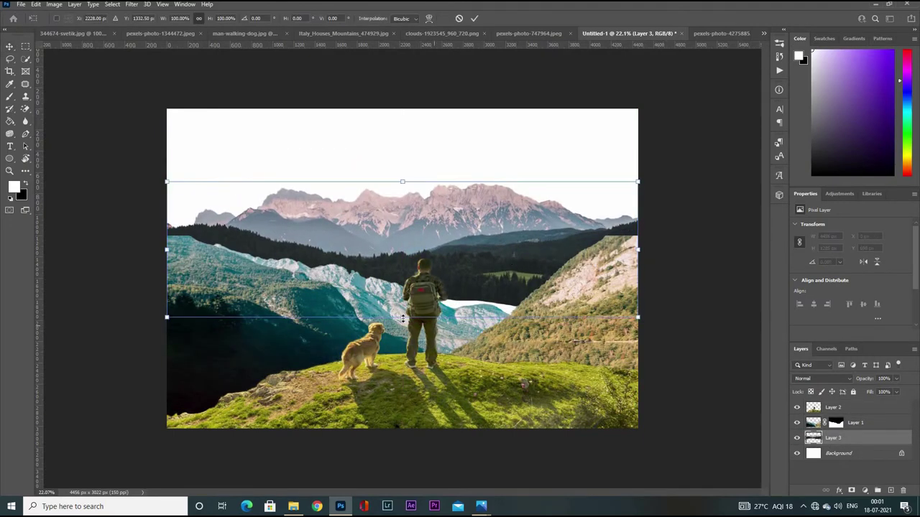
{"action": "left_click_drag", "start_coordinate": [402, 319], "coordinate": [402, 331]}
{"action": "left_click_drag", "start_coordinate": [404, 183], "coordinate": [404, 198]}
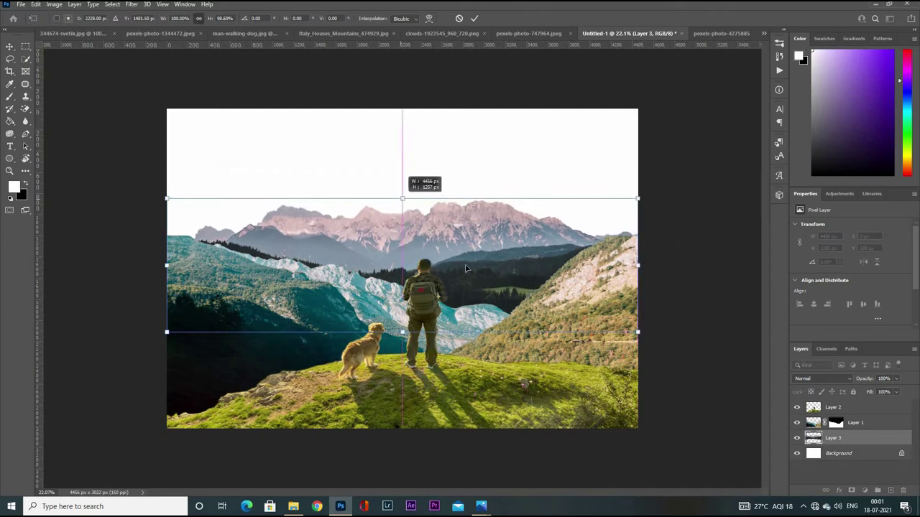
{"action": "left_click_drag", "start_coordinate": [465, 268], "coordinate": [466, 253]}
{"action": "left_click_drag", "start_coordinate": [402, 314], "coordinate": [402, 335]}
{"action": "left_click_drag", "start_coordinate": [400, 183], "coordinate": [400, 200]}
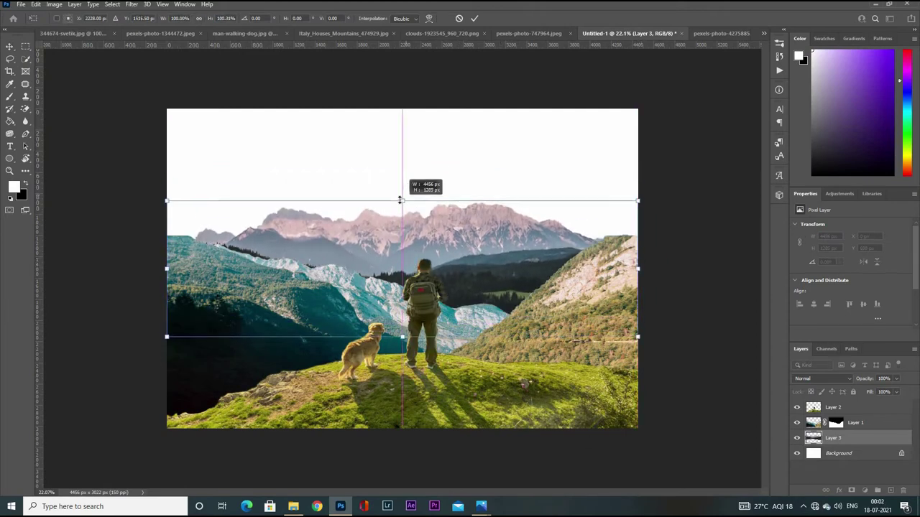
{"action": "key", "text": "ctrl+minus"}
{"action": "key", "text": "Return"}
Widen the green valley layer (Layer 1) to fill the canvas
{"action": "key", "text": "alt+bracketright"}
{"action": "scroll", "coordinate": [595, 283], "scroll_direction": "down", "scroll_amount": 1}
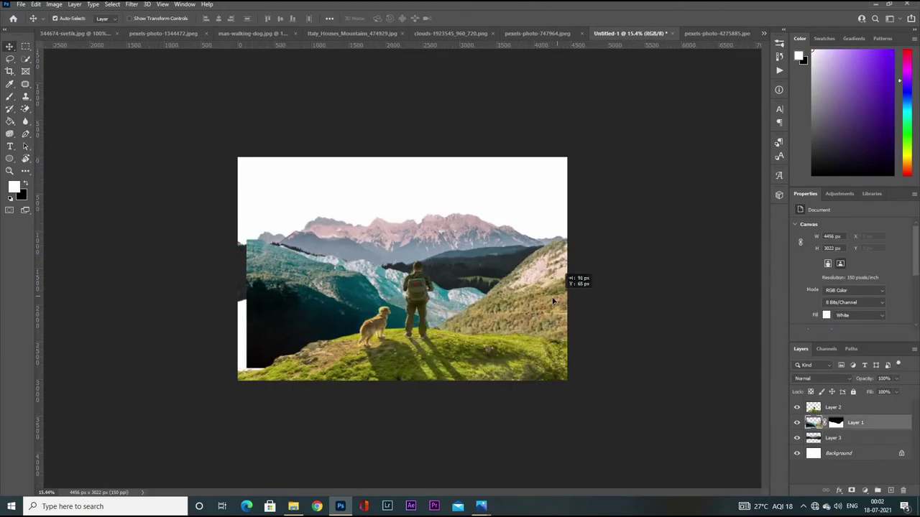
{"action": "key", "text": "ctrl+t"}
{"action": "left_click_drag", "start_coordinate": [587, 311], "coordinate": [574, 308]}
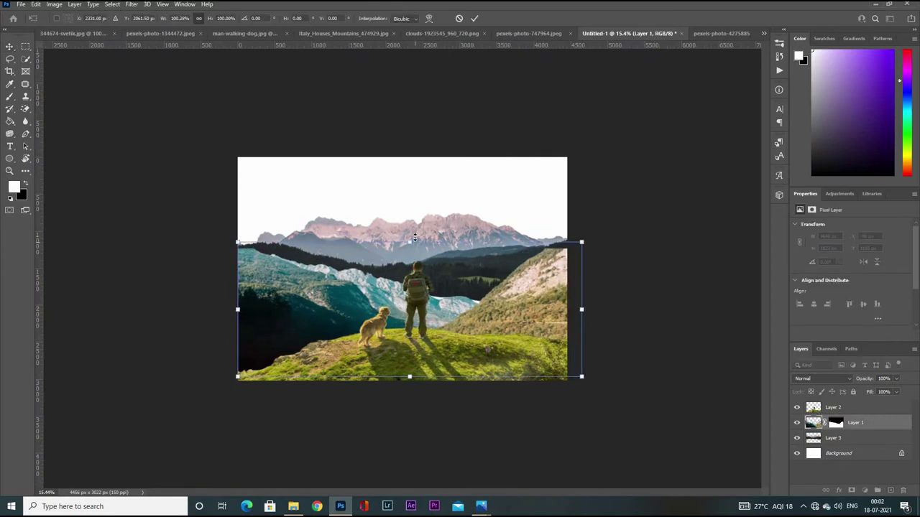
{"action": "key", "text": "Return"}
{"action": "scroll", "coordinate": [181, 46], "scroll_direction": "up", "scroll_amount": 1}
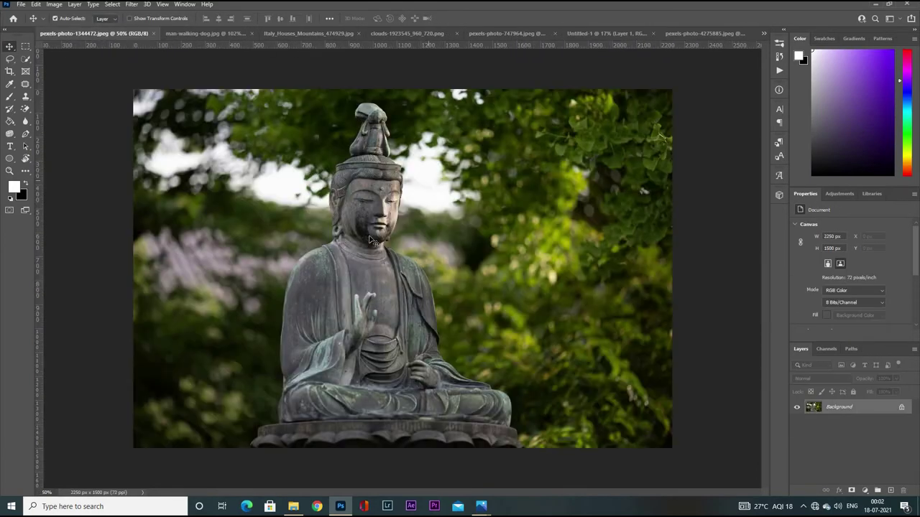
Find and select agriculture-3732476_960_720.jpg on the F: drive
{"action": "scroll", "coordinate": [505, 223], "scroll_direction": "down", "scroll_amount": 5}
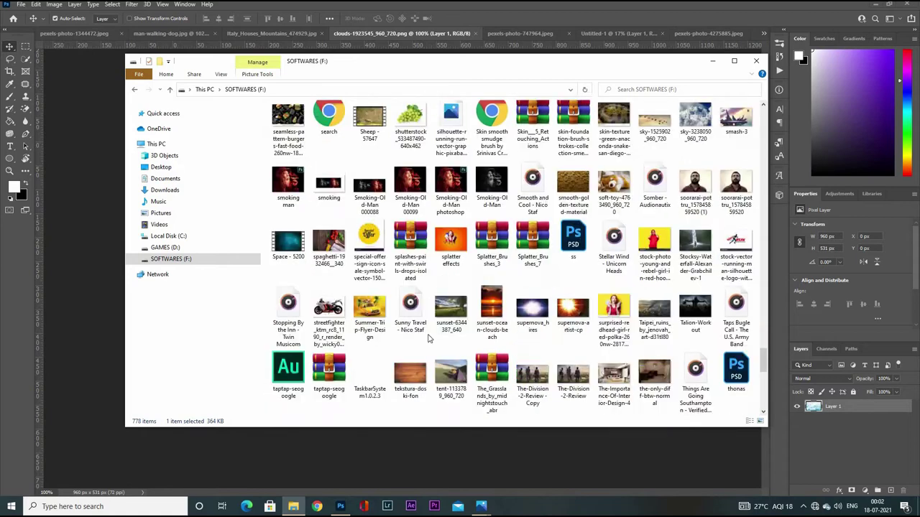
{"action": "scroll", "coordinate": [467, 266], "scroll_direction": "down", "scroll_amount": 5}
{"action": "scroll", "coordinate": [431, 302], "scroll_direction": "down", "scroll_amount": 2}
{"action": "scroll", "coordinate": [400, 336], "scroll_direction": "down", "scroll_amount": 2}
{"action": "scroll", "coordinate": [398, 323], "scroll_direction": "up", "scroll_amount": 2}
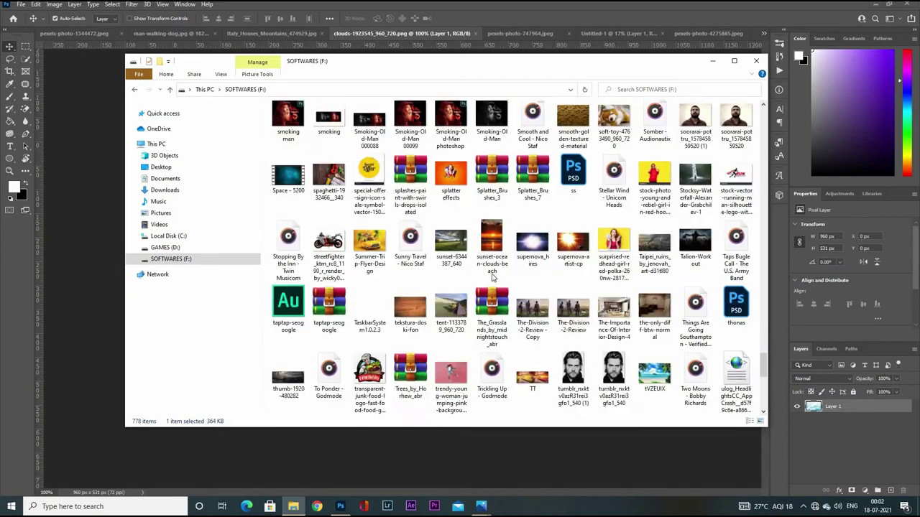
{"action": "scroll", "coordinate": [397, 309], "scroll_direction": "up", "scroll_amount": 4}
{"action": "scroll", "coordinate": [395, 295], "scroll_direction": "up", "scroll_amount": 4}
{"action": "scroll", "coordinate": [393, 280], "scroll_direction": "up", "scroll_amount": 3}
{"action": "scroll", "coordinate": [417, 284], "scroll_direction": "up", "scroll_amount": 4}
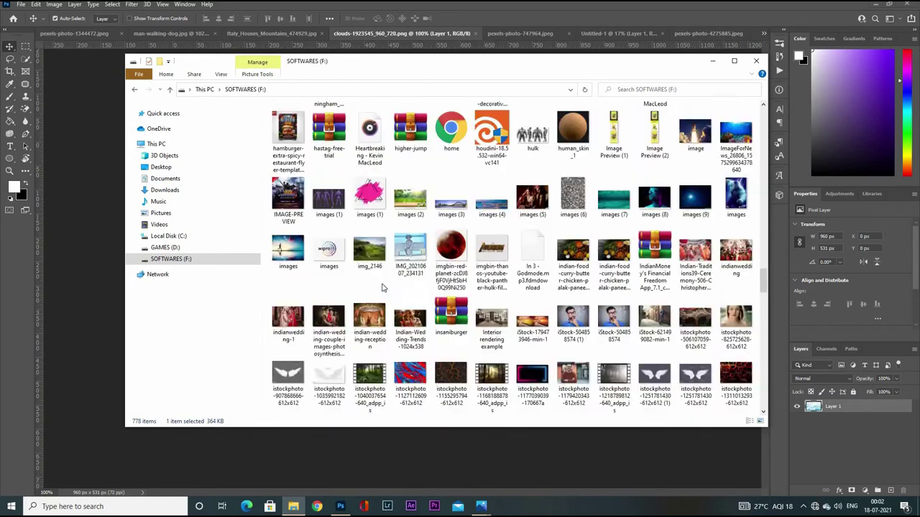
{"action": "scroll", "coordinate": [446, 290], "scroll_direction": "up", "scroll_amount": 4}
{"action": "scroll", "coordinate": [482, 296], "scroll_direction": "up", "scroll_amount": 4}
{"action": "scroll", "coordinate": [515, 305], "scroll_direction": "up", "scroll_amount": 4}
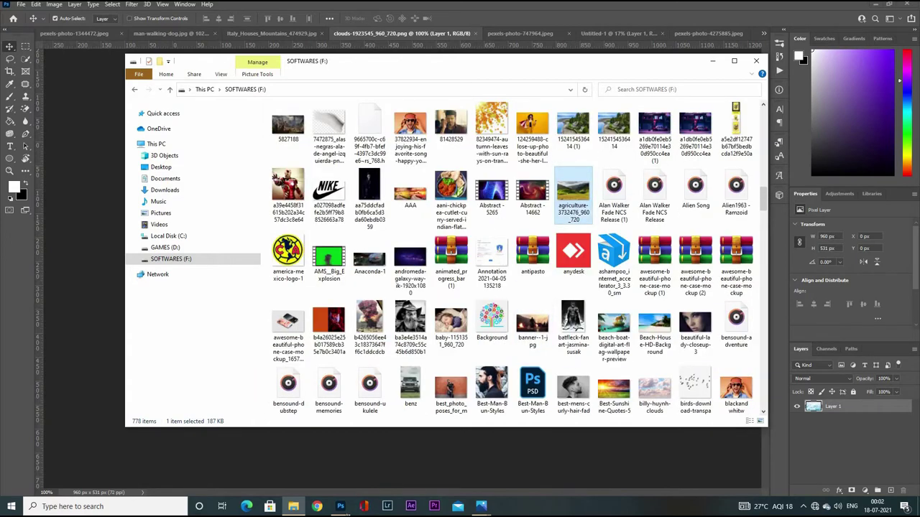
{"action": "left_click", "coordinate": [341, 506]}
Close pexels-photo-4275885 without saving and drag the rice-field photo into Photoshop
{"action": "left_click", "coordinate": [712, 33]}
{"action": "left_click", "coordinate": [746, 33]}
{"action": "left_click", "coordinate": [453, 187]}
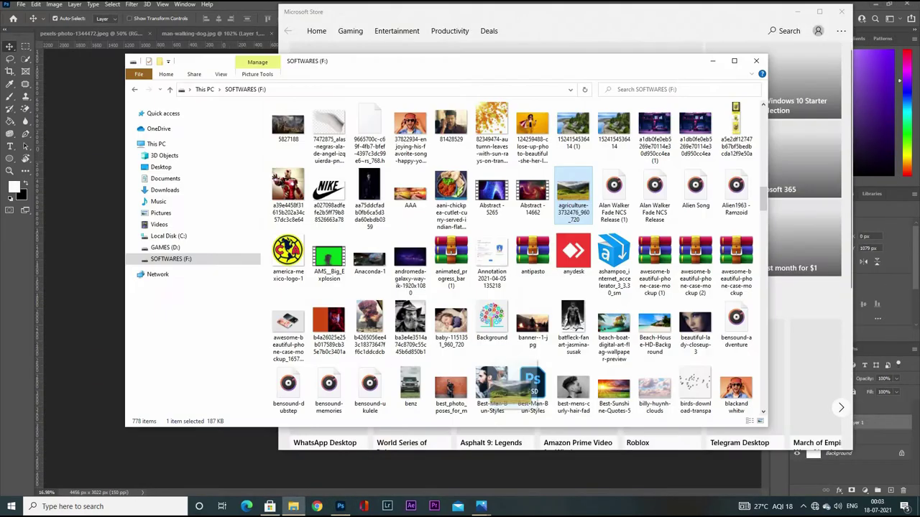
{"action": "left_click_drag", "start_coordinate": [531, 382], "coordinate": [362, 316]}
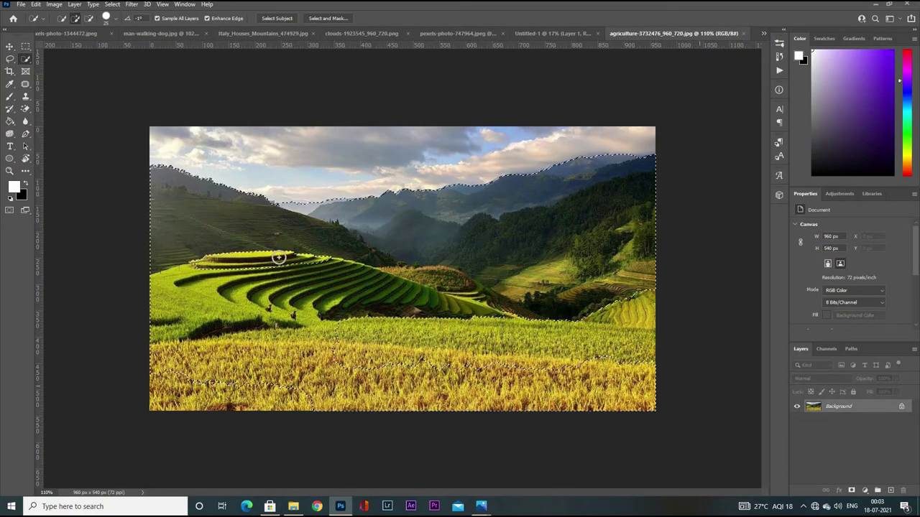
Copy the terraced fields into the composite, scaled to cover the lower half
{"action": "key", "text": "ctrl+j"}
{"action": "mouse_move", "coordinate": [164, 247]}
{"action": "left_mouse_down"}
{"action": "mouse_move", "coordinate": [434, 328]}
{"action": "mouse_move", "coordinate": [503, 369]}
{"action": "left_mouse_up"}
{"action": "key", "text": "ctrl+t"}
{"action": "left_click_drag", "start_coordinate": [222, 276], "coordinate": [193, 242]}
{"action": "left_click_drag", "start_coordinate": [530, 369], "coordinate": [585, 410]}
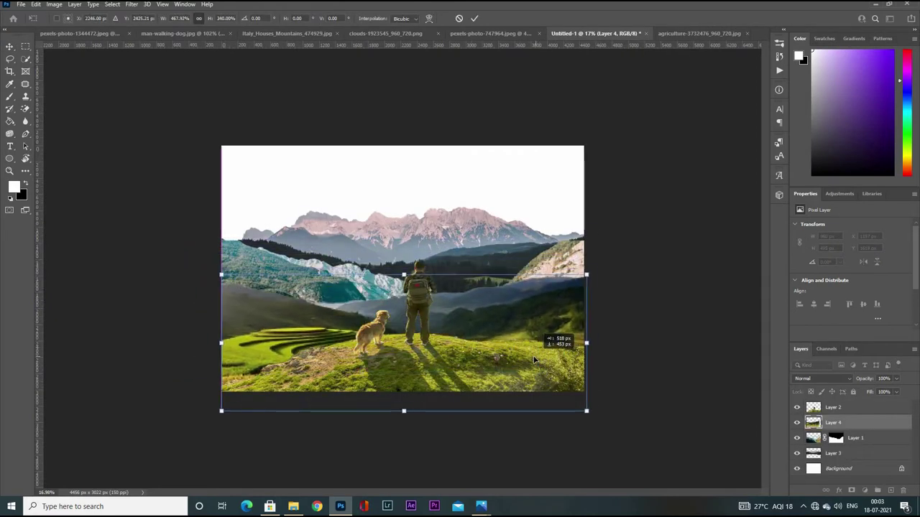
{"action": "left_click_drag", "start_coordinate": [402, 324], "coordinate": [394, 302]}
{"action": "key", "text": "ctrl+minus"}
{"action": "key", "text": "Return"}
{"action": "key", "text": "ctrl+0"}
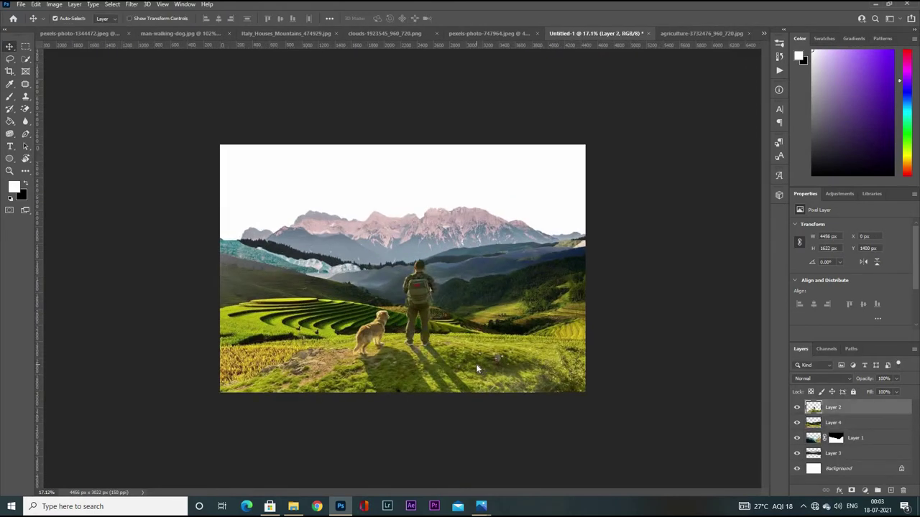
{"action": "left_click_drag", "start_coordinate": [476, 364], "coordinate": [319, 316]}
Adjust the fields' bottom edge and Alt-drag a duplicate of Layer 4
{"action": "key", "text": "ctrl+t"}
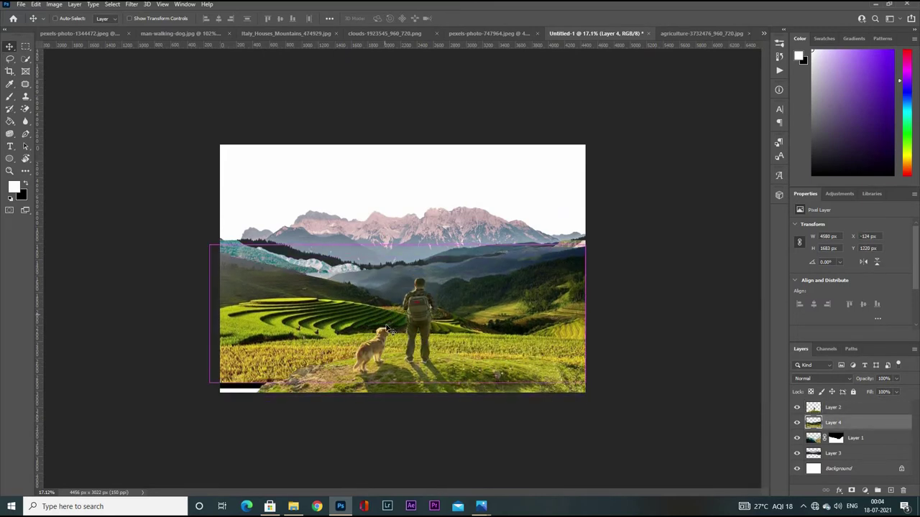
{"action": "mouse_move", "coordinate": [395, 378]}
{"action": "left_mouse_down"}
{"action": "mouse_move", "coordinate": [395, 387]}
{"action": "mouse_move", "coordinate": [395, 378]}
{"action": "left_mouse_up"}
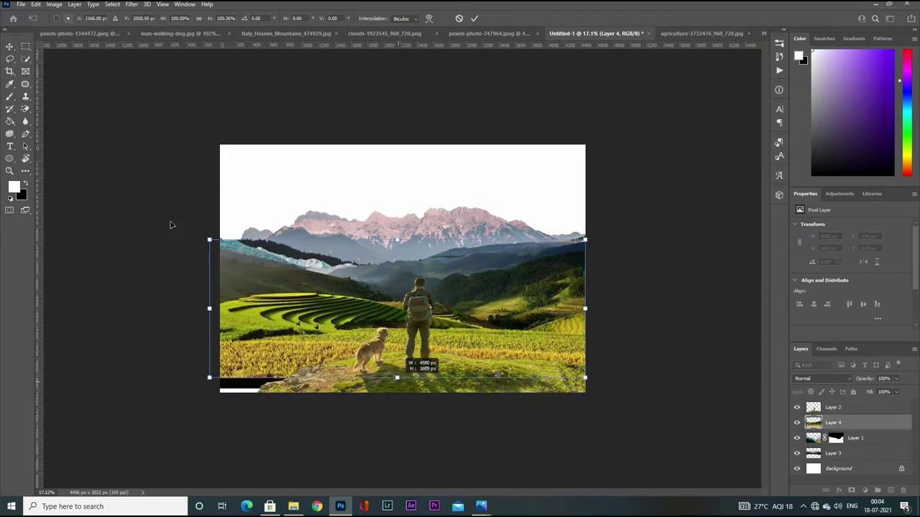
{"action": "key", "text": "Return"}
{"action": "left_click_drag", "start_coordinate": [328, 329], "coordinate": [273, 429]}
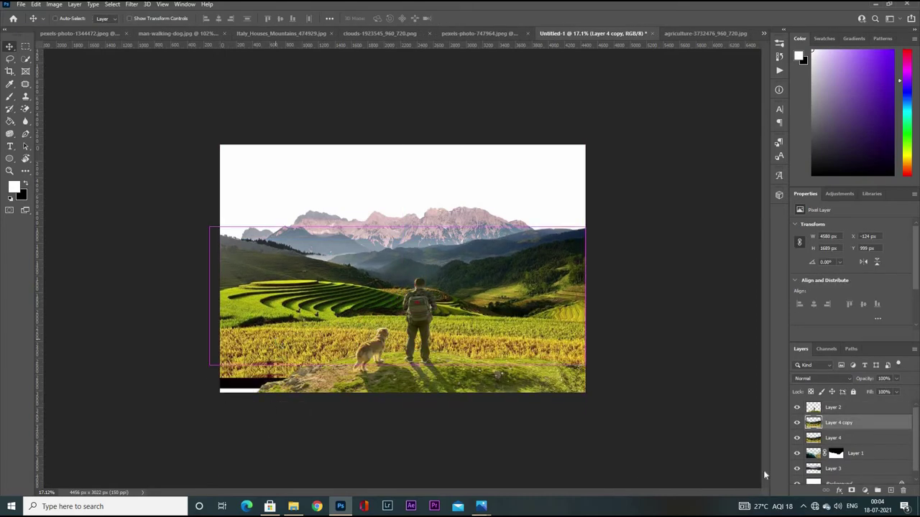
Hide the man-and-dog layer, then flip Layer 4 copy horizontally and lower it
{"action": "left_click", "coordinate": [796, 407]}
{"action": "left_click_drag", "start_coordinate": [474, 445], "coordinate": [493, 370]}
{"action": "key", "text": "ctrl+t"}
{"action": "right_click", "coordinate": [500, 184]}
{"action": "right_click", "coordinate": [462, 153]}
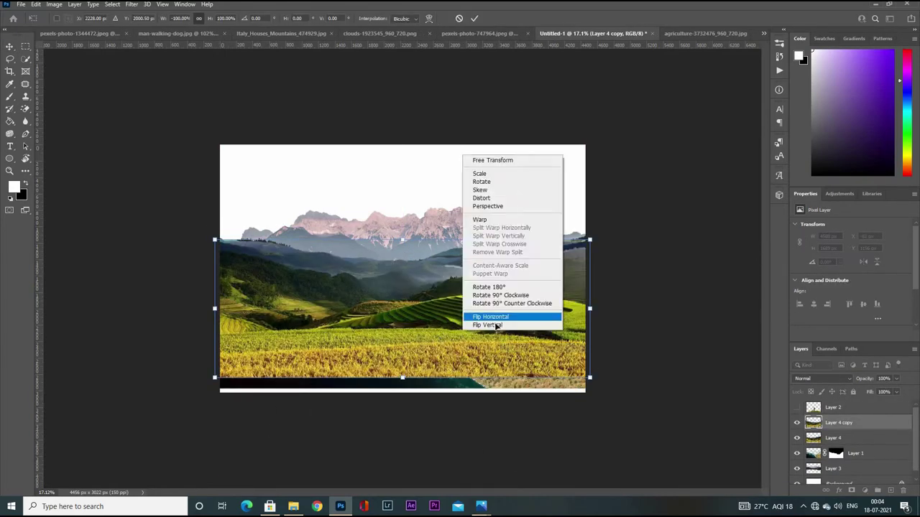
{"action": "left_click", "coordinate": [493, 316]}
{"action": "mouse_move", "coordinate": [460, 240]}
{"action": "left_mouse_down"}
{"action": "mouse_move", "coordinate": [478, 449]}
{"action": "mouse_move", "coordinate": [532, 363]}
{"action": "left_mouse_up"}
{"action": "key", "text": "Return"}
Add a layer mask to the fields copy and nudge it into place
{"action": "left_click", "coordinate": [864, 491]}
{"action": "key", "text": "b"}
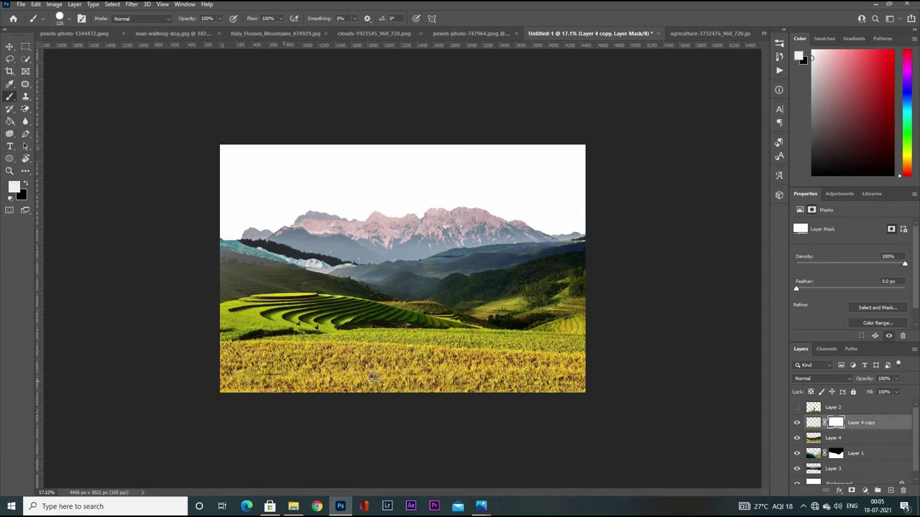
{"action": "scroll", "coordinate": [503, 381], "scroll_direction": "down", "scroll_amount": 2}
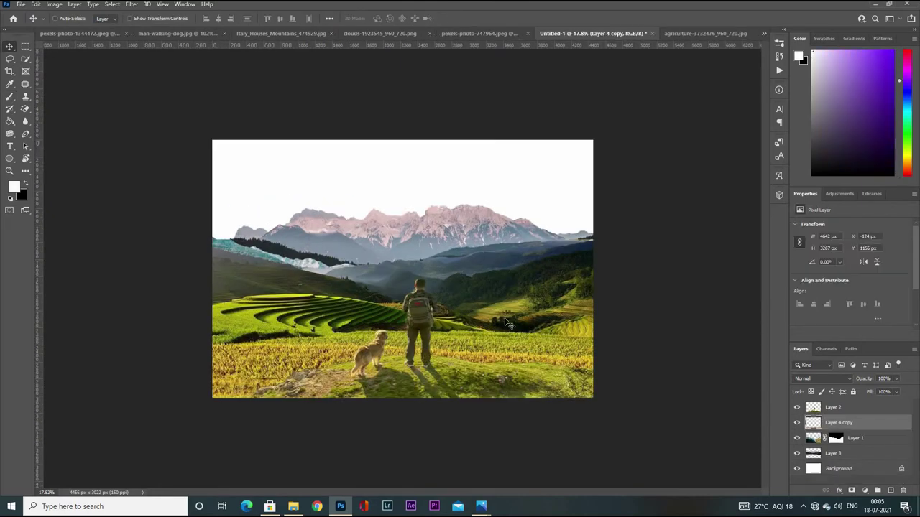
{"action": "left_click_drag", "start_coordinate": [496, 335], "coordinate": [510, 335]}
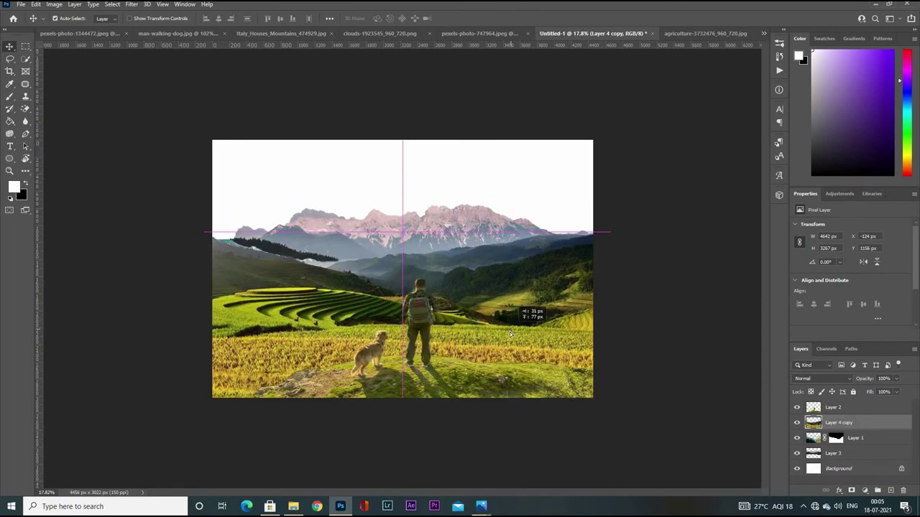
Move the valley layer up to frame the pink peaks with green slopes
{"action": "left_click_drag", "start_coordinate": [462, 254], "coordinate": [320, 204]}
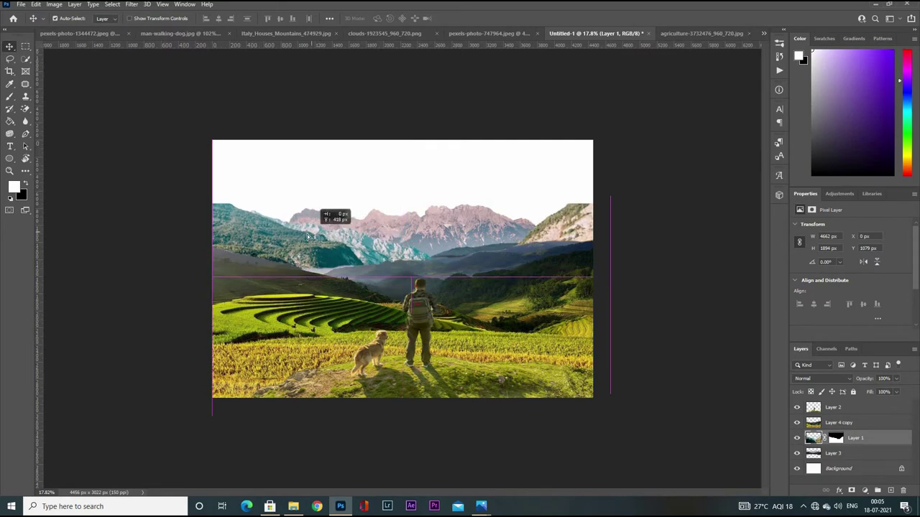
{"action": "left_click", "coordinate": [865, 490]}
{"action": "scroll", "coordinate": [387, 266], "scroll_direction": "up", "scroll_amount": 3}
{"action": "key", "text": "b"}
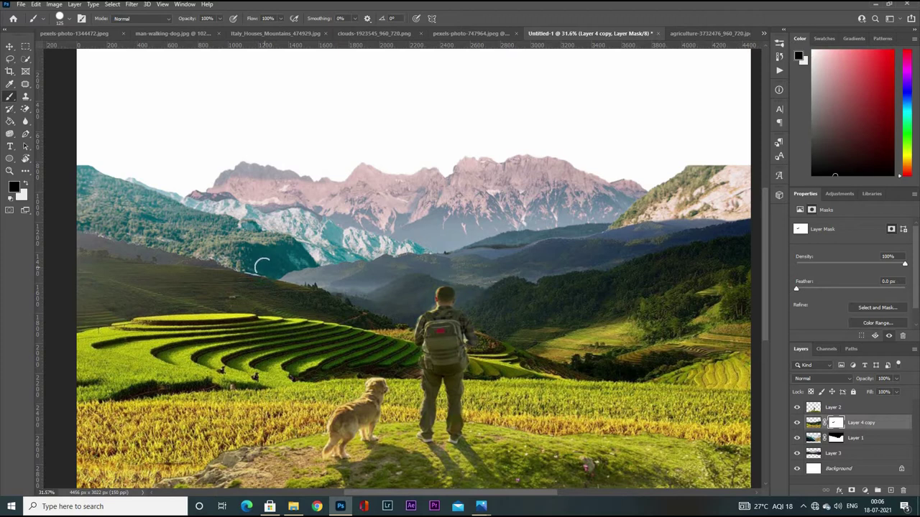
Lower the mirrored fields copy slightly and move the green valley layer upward
{"action": "scroll", "coordinate": [263, 264], "scroll_direction": "down", "scroll_amount": 3}
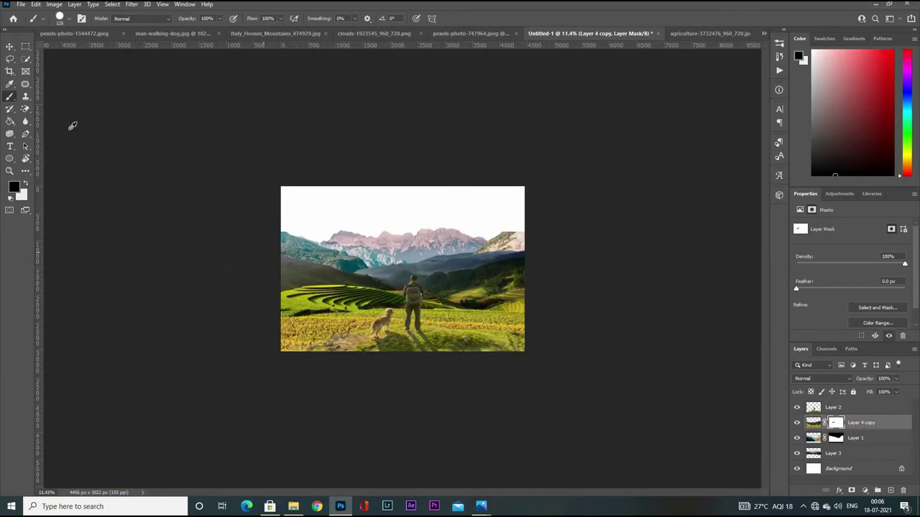
{"action": "key", "text": "v"}
{"action": "left_click_drag", "start_coordinate": [312, 341], "coordinate": [312, 348]}
{"action": "scroll", "coordinate": [312, 348], "scroll_direction": "up", "scroll_amount": 2}
{"action": "left_click_drag", "start_coordinate": [582, 223], "coordinate": [588, 181]}
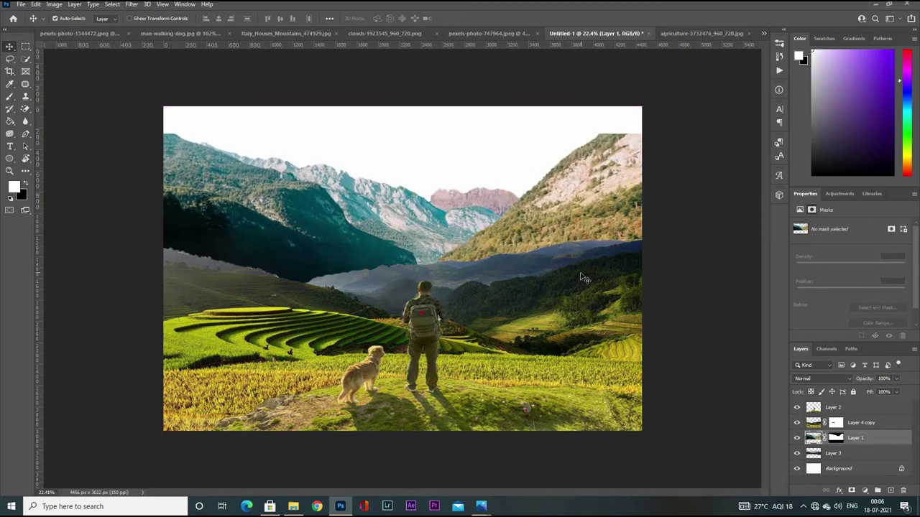
Move the teal mountain band lower and adjust its width with Free Transform
{"action": "scroll", "coordinate": [431, 273], "scroll_direction": "down", "scroll_amount": 1}
{"action": "key", "text": "ctrl+t"}
{"action": "left_click_drag", "start_coordinate": [462, 246], "coordinate": [471, 288]}
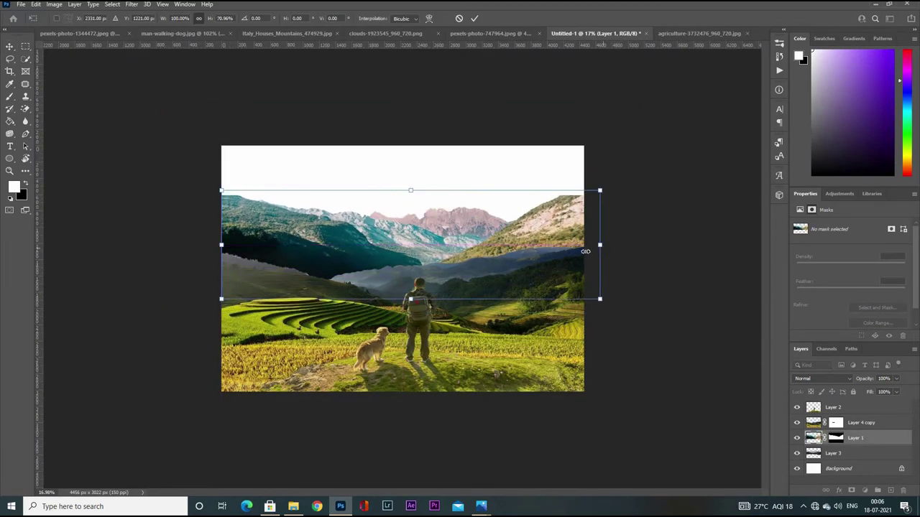
{"action": "left_click_drag", "start_coordinate": [599, 245], "coordinate": [597, 245]}
{"action": "key", "text": "Return"}
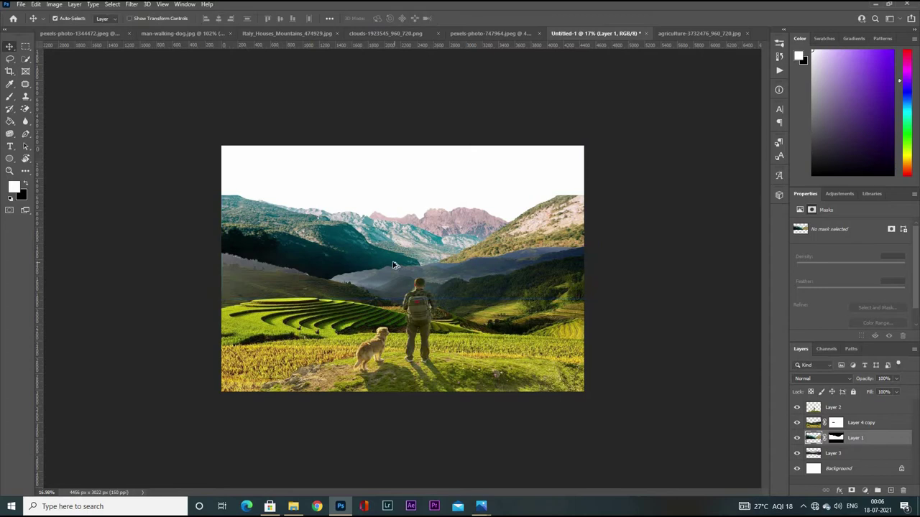
Move the pink peaks layer up and nudge it into place
{"action": "scroll", "coordinate": [403, 268], "scroll_direction": "up", "scroll_amount": 2}
{"action": "left_click_drag", "start_coordinate": [445, 271], "coordinate": [483, 181]}
{"action": "scroll", "coordinate": [483, 182], "scroll_direction": "down", "scroll_amount": 2}
{"action": "key", "text": "ctrl+t"}
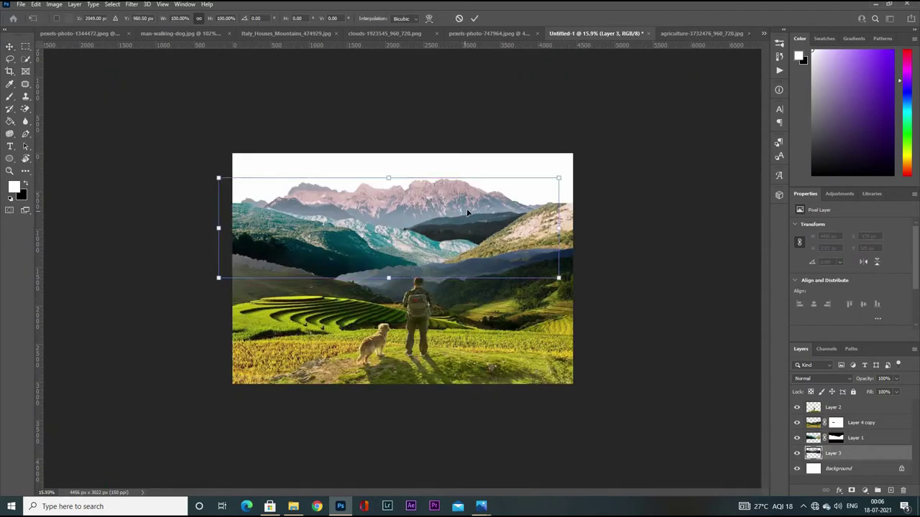
{"action": "mouse_move", "coordinate": [402, 215]}
{"action": "left_mouse_down"}
{"action": "mouse_move", "coordinate": [413, 211]}
{"action": "mouse_move", "coordinate": [377, 241]}
{"action": "mouse_move", "coordinate": [432, 246]}
{"action": "mouse_move", "coordinate": [470, 205]}
{"action": "left_mouse_up"}
{"action": "key", "text": "Return"}
Raise the pink peaks further and stretch them wider near the top
{"action": "scroll", "coordinate": [501, 300], "scroll_direction": "up", "scroll_amount": 2}
{"action": "scroll", "coordinate": [432, 246], "scroll_direction": "down", "scroll_amount": 3}
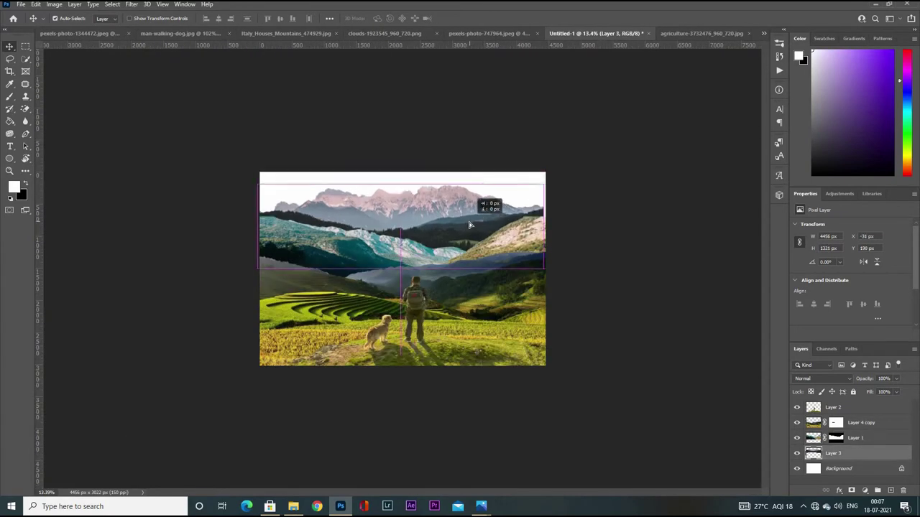
{"action": "key", "text": "ctrl+t"}
{"action": "left_click_drag", "start_coordinate": [545, 215], "coordinate": [553, 216]}
{"action": "key", "text": "Return"}
{"action": "scroll", "coordinate": [485, 283], "scroll_direction": "down", "scroll_amount": 1}
Close the mountain photo without saving
{"action": "key", "text": "ctrl+shift+Tab"}
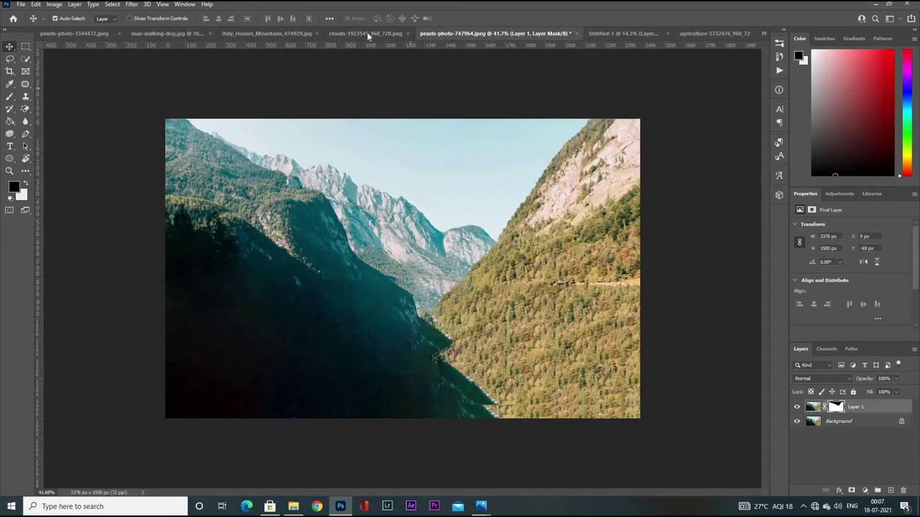
{"action": "key", "text": "ctrl+w"}
{"action": "key", "text": "n"}
Drag the clouds image into Untitled-1 as Layer 4 and stretch it across the canvas width
{"action": "mouse_move", "coordinate": [428, 273]}
{"action": "left_mouse_down"}
{"action": "mouse_move", "coordinate": [467, 215]}
{"action": "mouse_move", "coordinate": [426, 248]}
{"action": "mouse_move", "coordinate": [567, 287]}
{"action": "left_mouse_up"}
{"action": "key", "text": "ctrl+t"}
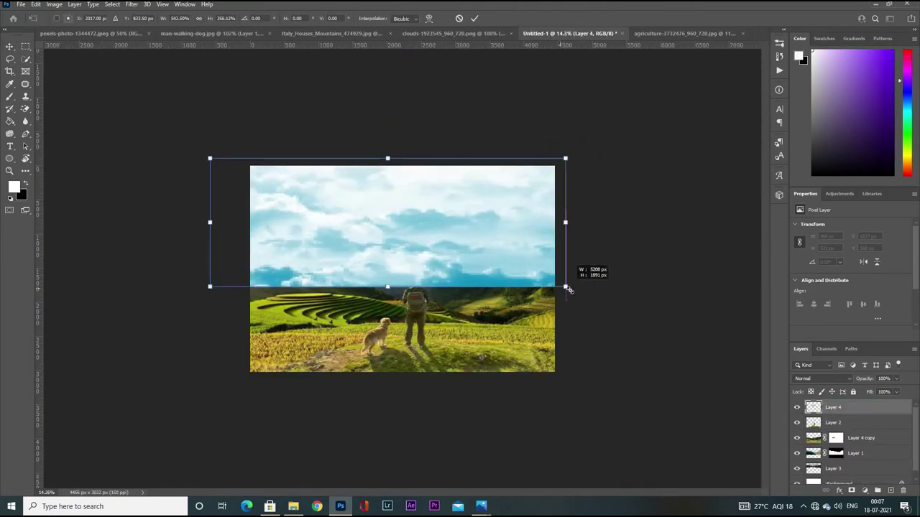
{"action": "left_click_drag", "start_coordinate": [567, 222], "coordinate": [554, 222]}
{"action": "left_click_drag", "start_coordinate": [211, 222], "coordinate": [250, 222]}
{"action": "key", "text": "Return"}
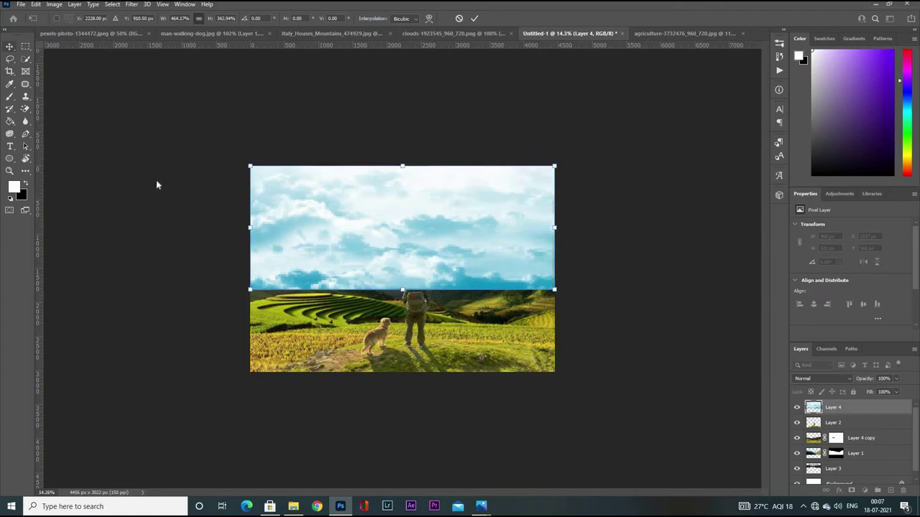
{"action": "left_click", "coordinate": [822, 379]}
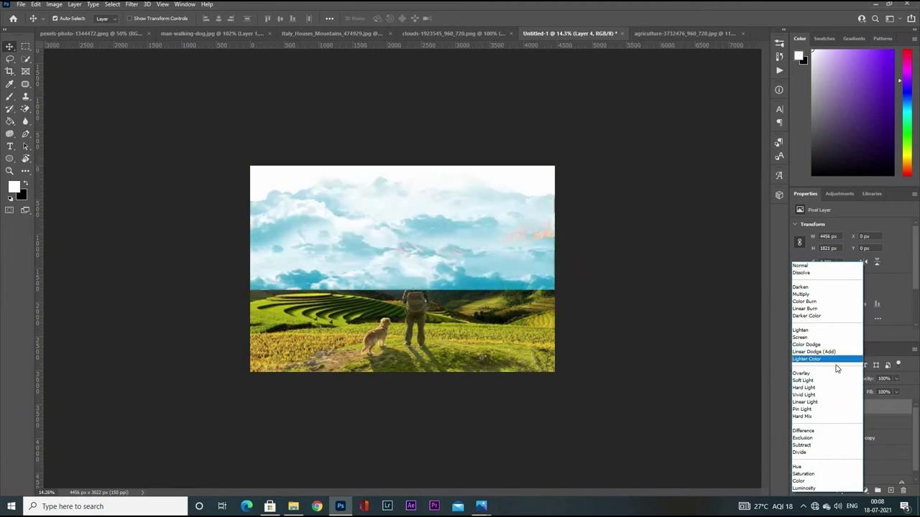
Apply Hard Light to the clouds layer and try moving it lower and back up
{"action": "left_click", "coordinate": [804, 387]}
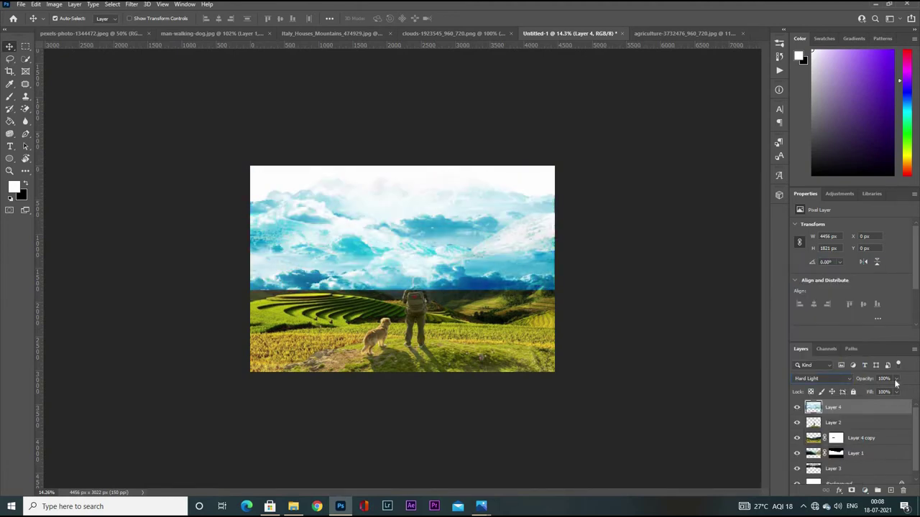
{"action": "left_click_drag", "start_coordinate": [762, 374], "coordinate": [763, 406]}
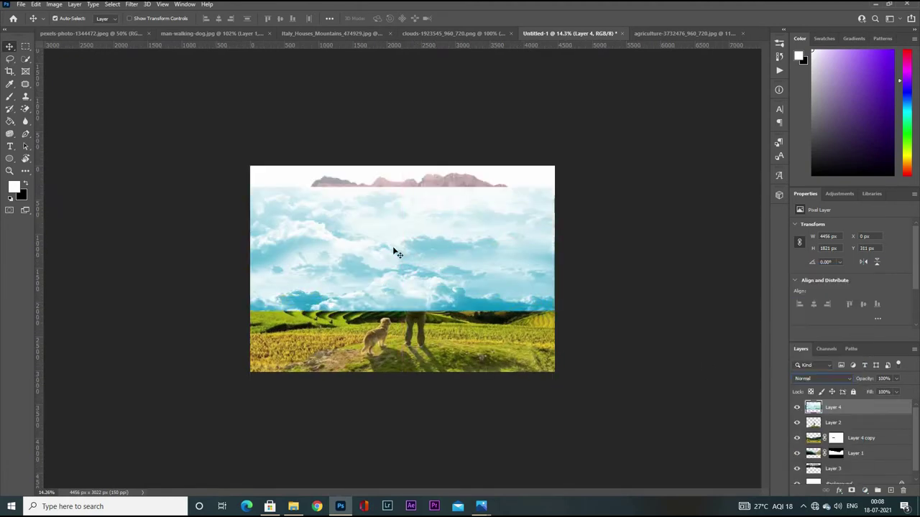
{"action": "left_click_drag", "start_coordinate": [395, 251], "coordinate": [405, 208]}
{"action": "scroll", "coordinate": [402, 269], "scroll_direction": "down", "scroll_amount": 2}
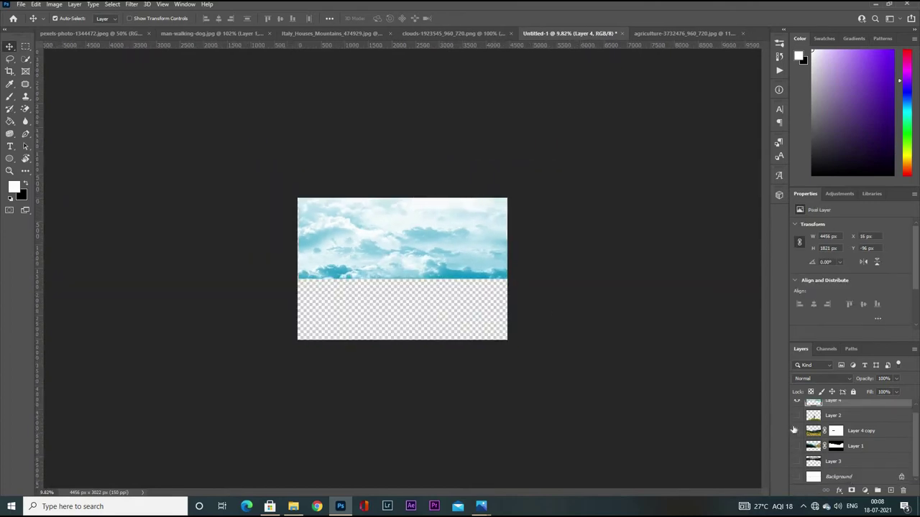
{"action": "left_click_drag", "start_coordinate": [797, 431], "coordinate": [796, 476]}
Reposition the clouds to fill the top of the canvas and switch blending to Pin Light
{"action": "scroll", "coordinate": [482, 226], "scroll_direction": "up", "scroll_amount": 2}
{"action": "left_click_drag", "start_coordinate": [482, 226], "coordinate": [459, 215]}
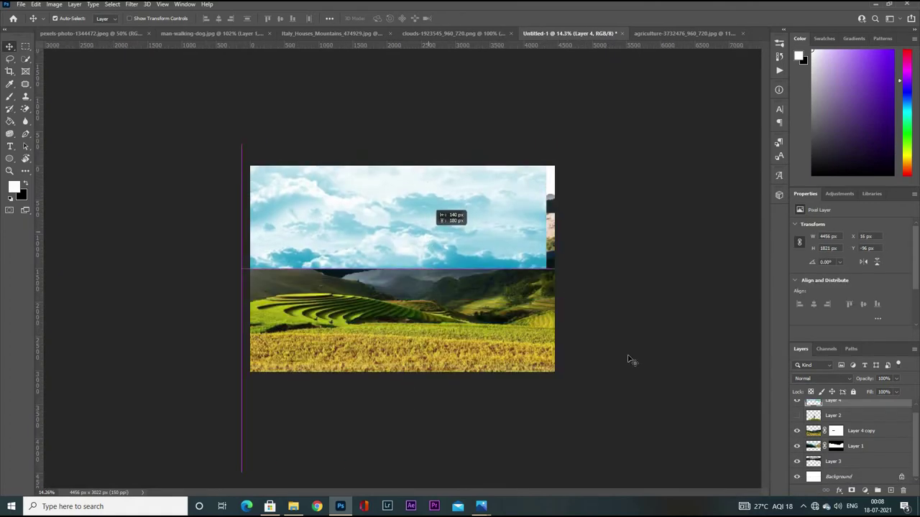
{"action": "left_click_drag", "start_coordinate": [627, 359], "coordinate": [433, 255]}
{"action": "left_click", "coordinate": [823, 379]}
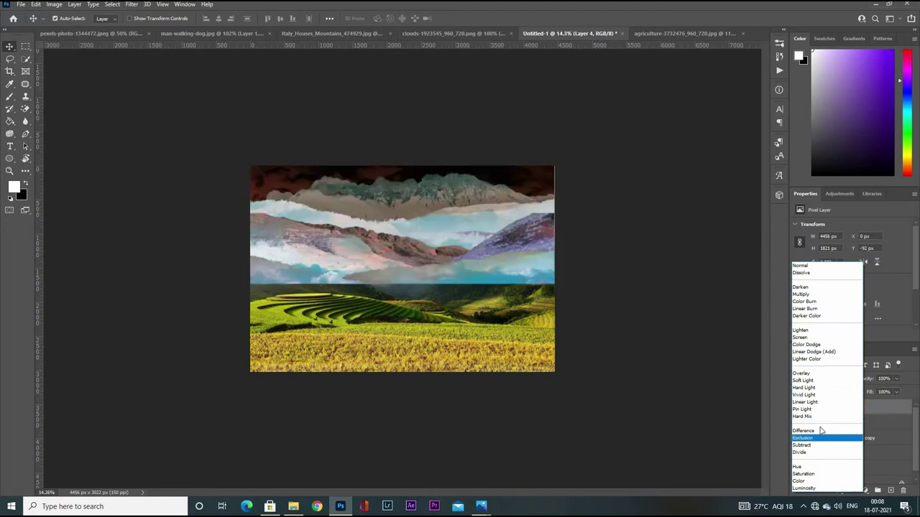
{"action": "left_click", "coordinate": [803, 408]}
{"action": "scroll", "coordinate": [503, 251], "scroll_direction": "up", "scroll_amount": 1}
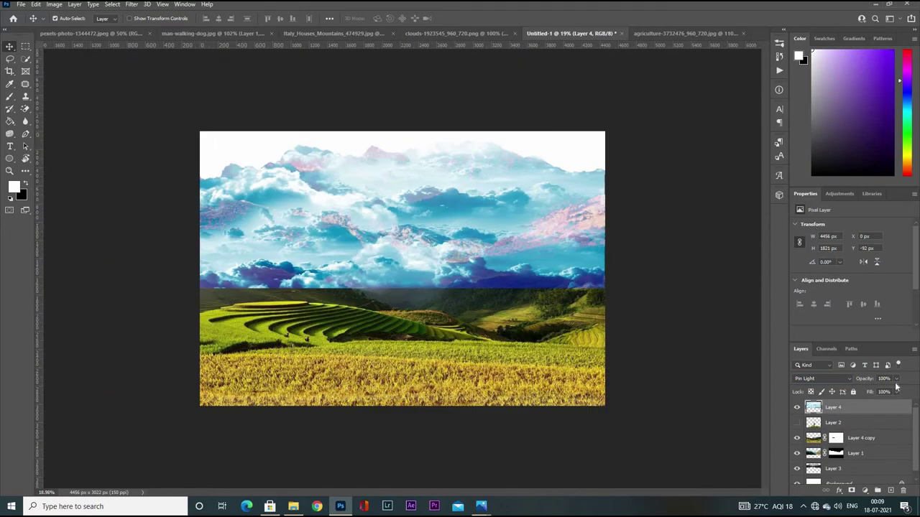
Give Layer 4 a black hide-all mask and paint a first pass of clouds over the mountains
{"action": "left_click", "coordinate": [865, 490], "text": "alt"}
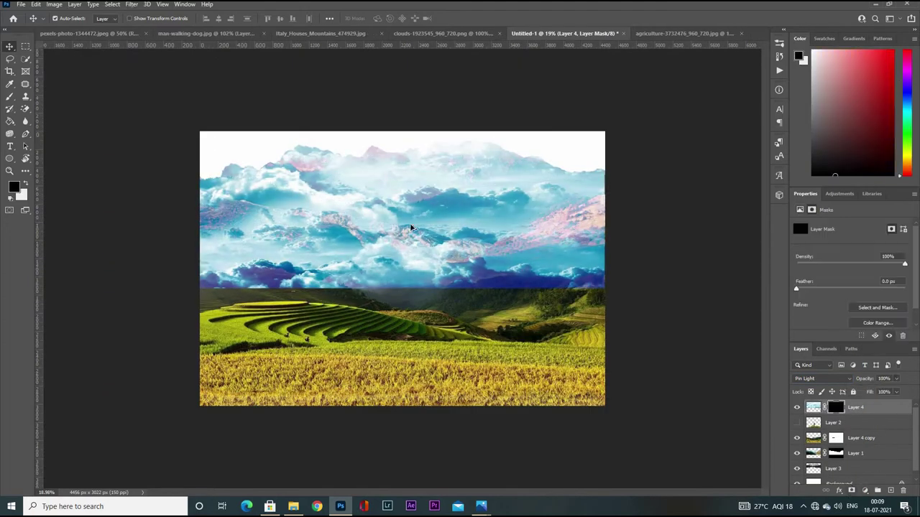
{"action": "scroll", "coordinate": [412, 227], "scroll_direction": "up", "scroll_amount": 1}
{"action": "key", "text": "b"}
{"action": "key", "text": "x"}
{"action": "right_click", "coordinate": [287, 151]}
{"action": "key", "text": "Escape"}
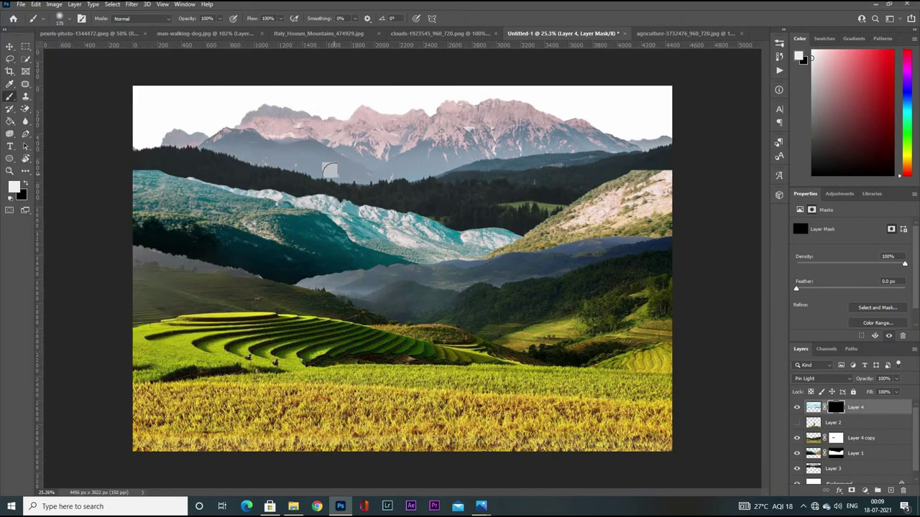
{"action": "mouse_move", "coordinate": [329, 170]}
{"action": "left_mouse_down"}
{"action": "mouse_move", "coordinate": [186, 158]}
{"action": "mouse_move", "coordinate": [561, 230]}
{"action": "mouse_move", "coordinate": [158, 237]}
{"action": "left_mouse_up"}
Clear the mask and repaint soft clouds over the mountain band and right-centre mountains
{"action": "scroll", "coordinate": [511, 238], "scroll_direction": "down", "scroll_amount": 2}
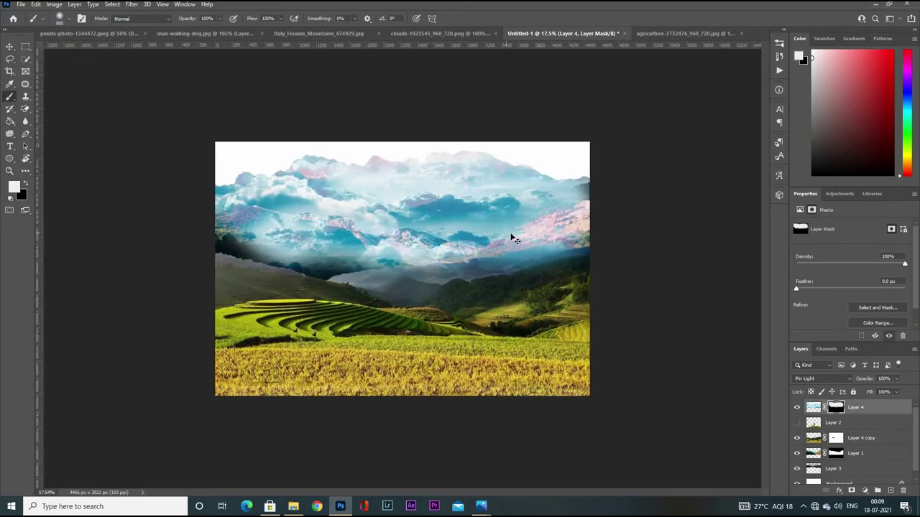
{"action": "key", "text": "x"}
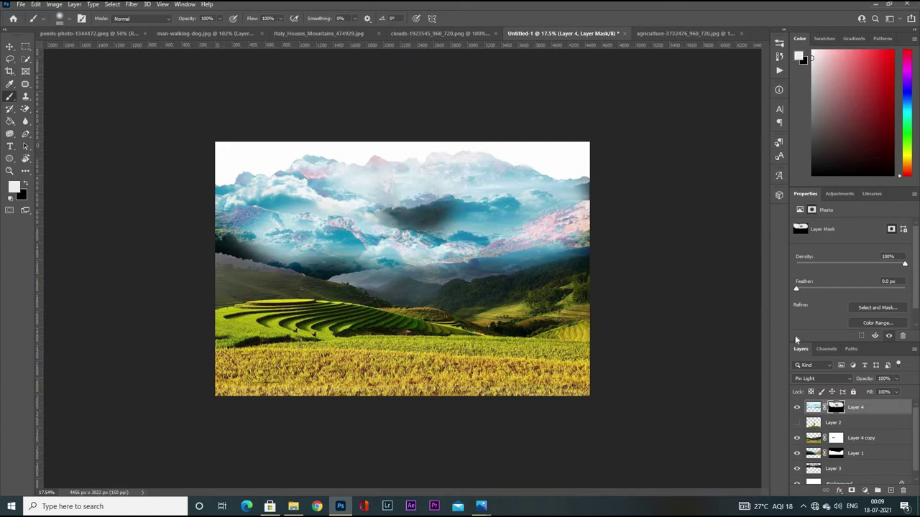
{"action": "key", "text": "ctrl+BackSpace"}
{"action": "mouse_move", "coordinate": [327, 168]}
{"action": "left_mouse_down"}
{"action": "mouse_move", "coordinate": [453, 202]}
{"action": "mouse_move", "coordinate": [539, 186]}
{"action": "mouse_move", "coordinate": [288, 194]}
{"action": "mouse_move", "coordinate": [389, 223]}
{"action": "mouse_move", "coordinate": [590, 201]}
{"action": "mouse_move", "coordinate": [417, 251]}
{"action": "mouse_move", "coordinate": [233, 208]}
{"action": "left_mouse_up"}
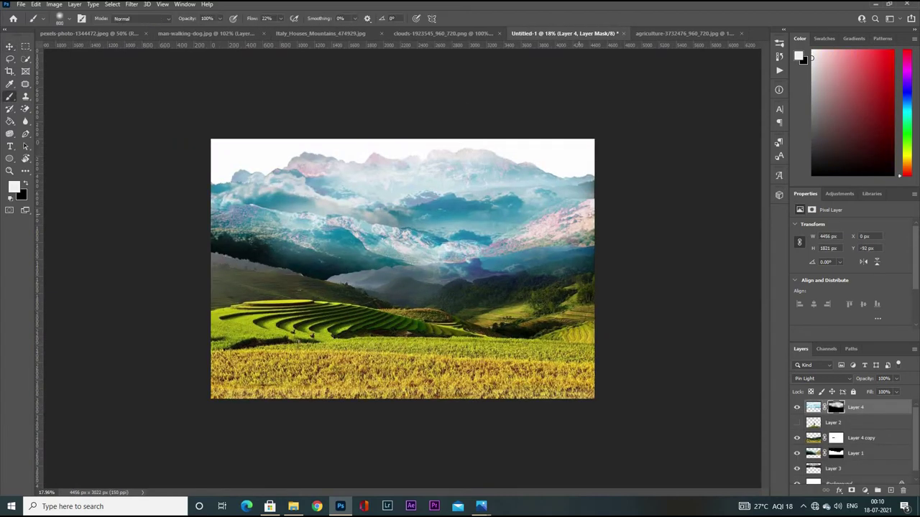
{"action": "left_click_drag", "start_coordinate": [483, 242], "coordinate": [578, 266]}
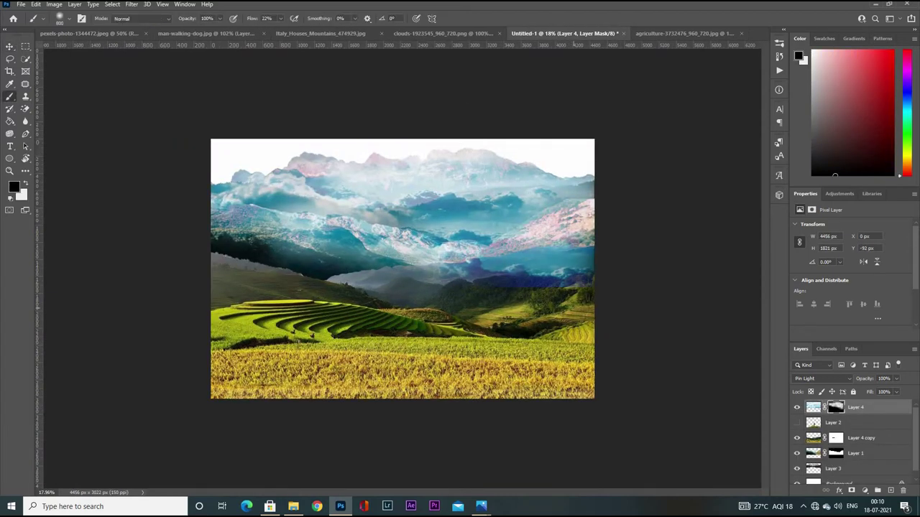
{"action": "key", "text": "x"}
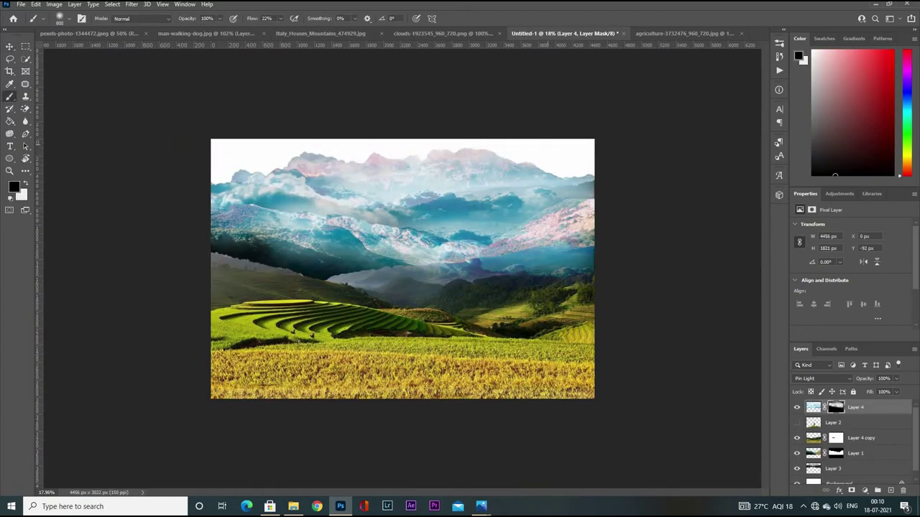
{"action": "key", "text": "ctrl+minus"}
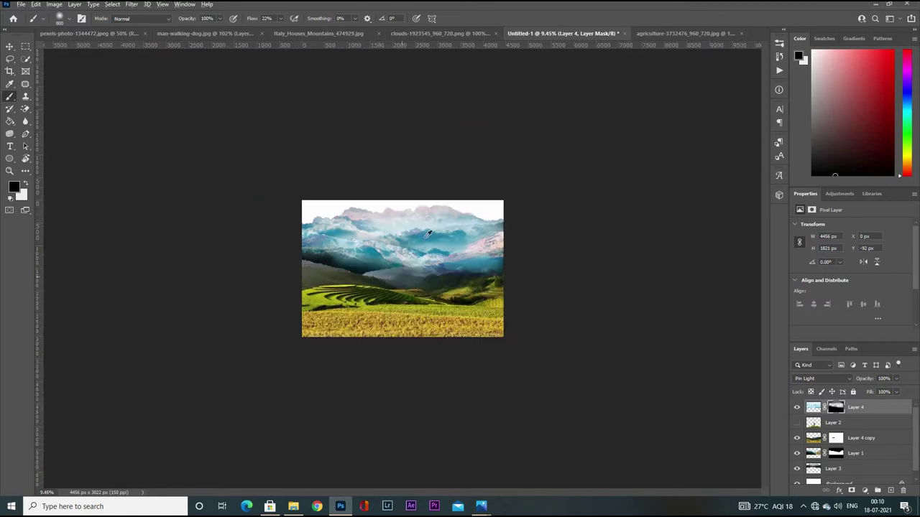
{"action": "key", "text": "ctrl+0"}
{"action": "key", "text": "ctrl+t"}
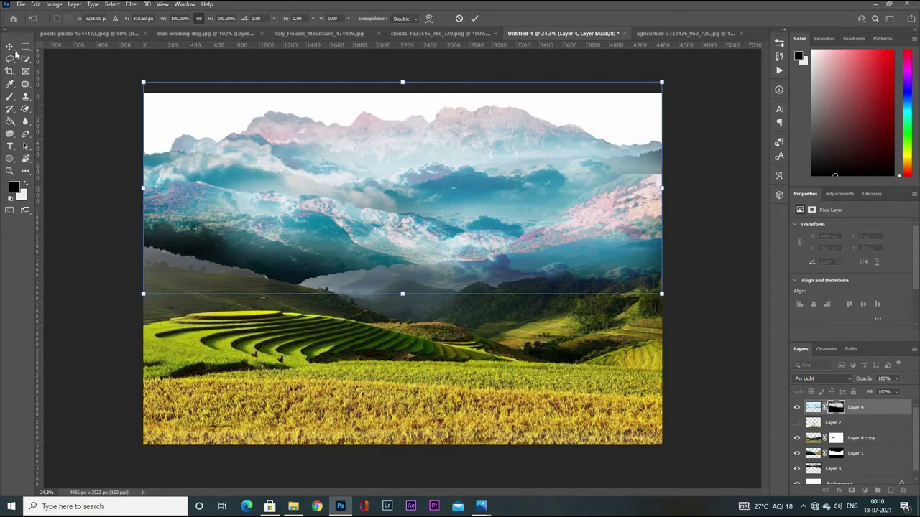
Commit the cloud transform and move the pink peaks layer lower
{"action": "key", "text": "Return"}
{"action": "left_click", "coordinate": [819, 446]}
{"action": "left_click", "coordinate": [833, 461]}
{"action": "key", "text": "ctrl+t"}
{"action": "left_click_drag", "start_coordinate": [463, 115], "coordinate": [463, 158]}
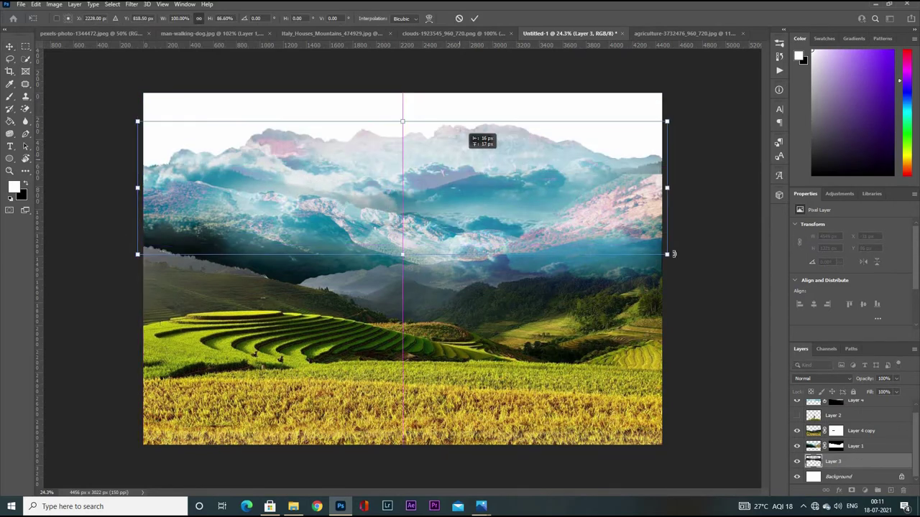
{"action": "key", "text": "Return"}
Lower the teal mountain band slightly and stretch its top edge
{"action": "left_click", "coordinate": [819, 446]}
{"action": "key", "text": "ctrl+t"}
{"action": "left_click_drag", "start_coordinate": [442, 229], "coordinate": [462, 233]}
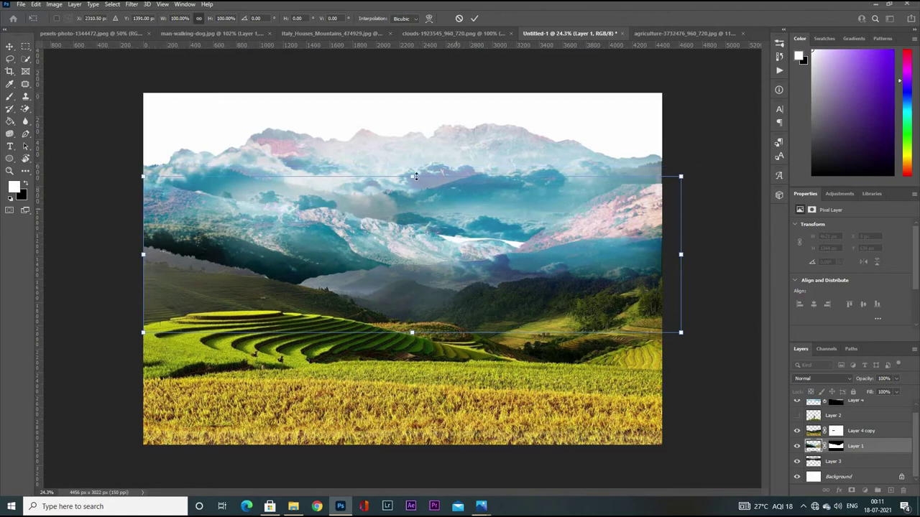
{"action": "left_click_drag", "start_coordinate": [416, 176], "coordinate": [416, 171]}
{"action": "key", "text": "Return"}
Move the pink peaks down, narrow them to the canvas width, and extend their bottom edge
{"action": "key", "text": "alt+bracketleft"}
{"action": "key", "text": "ctrl+t"}
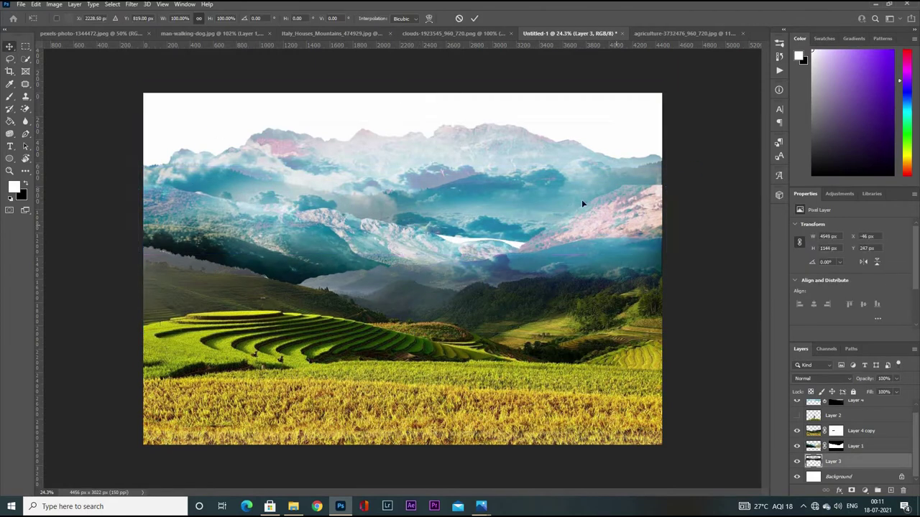
{"action": "left_click_drag", "start_coordinate": [581, 199], "coordinate": [564, 210]}
{"action": "left_click_drag", "start_coordinate": [670, 210], "coordinate": [661, 219]}
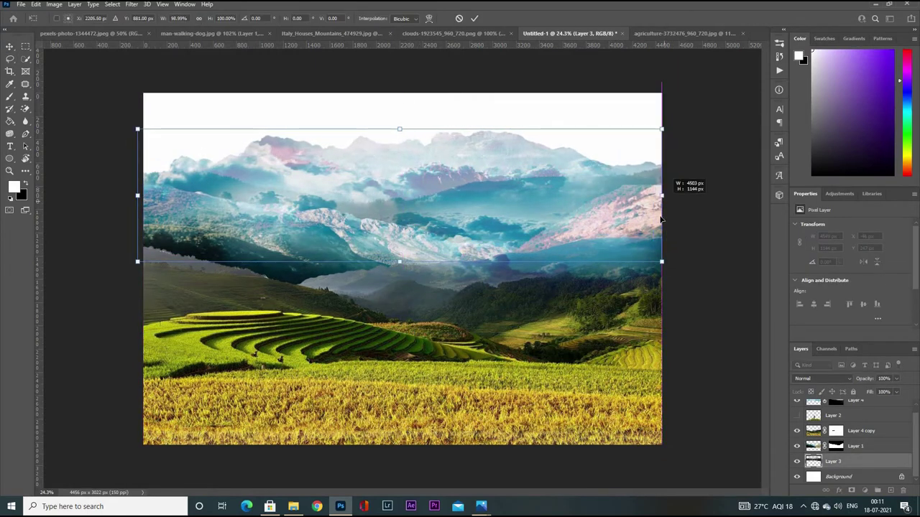
{"action": "left_click_drag", "start_coordinate": [400, 263], "coordinate": [400, 271]}
{"action": "key", "text": "Return"}
Crop the composite so the man and dog are showing
{"action": "key", "text": "c"}
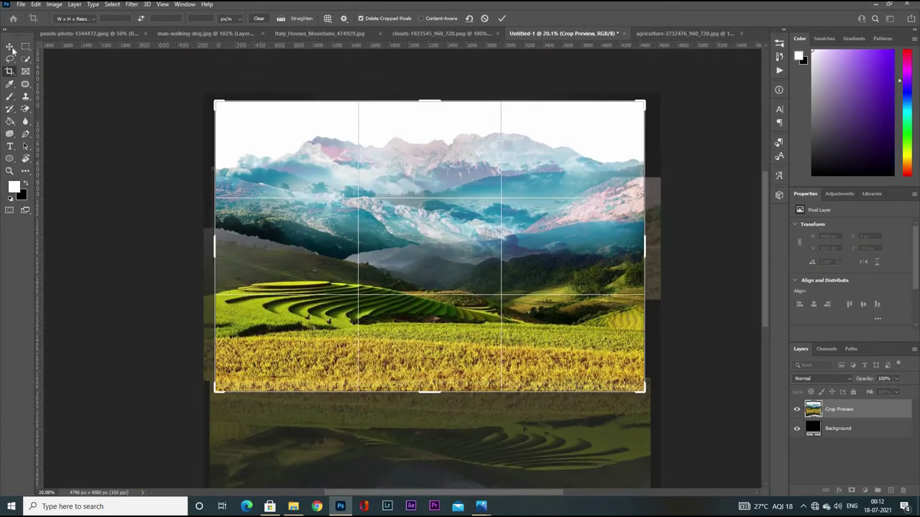
{"action": "key", "text": "Return"}
{"action": "key", "text": "v"}
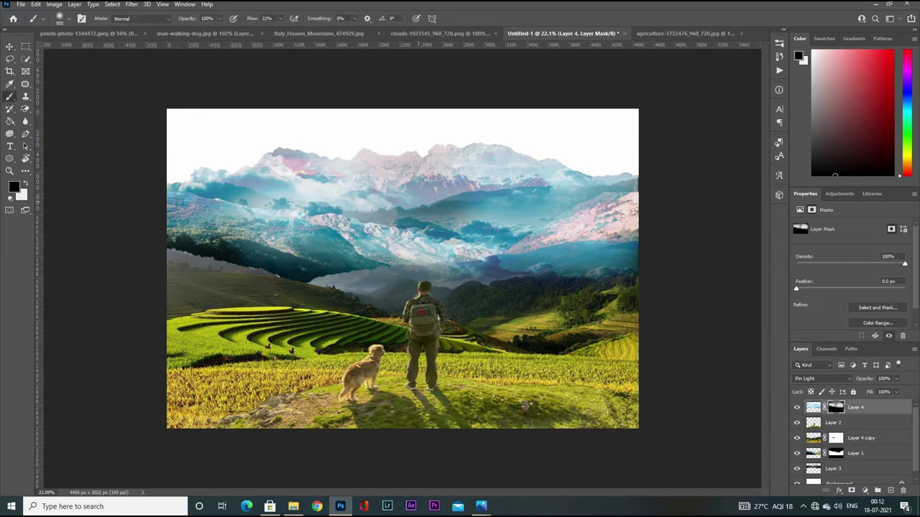
Reveal more clouds over the mountains and valley on Layer 4's mask and set it to Pin Light
{"action": "left_click_drag", "start_coordinate": [534, 173], "coordinate": [433, 215]}
{"action": "left_click_drag", "start_coordinate": [187, 237], "coordinate": [446, 280]}
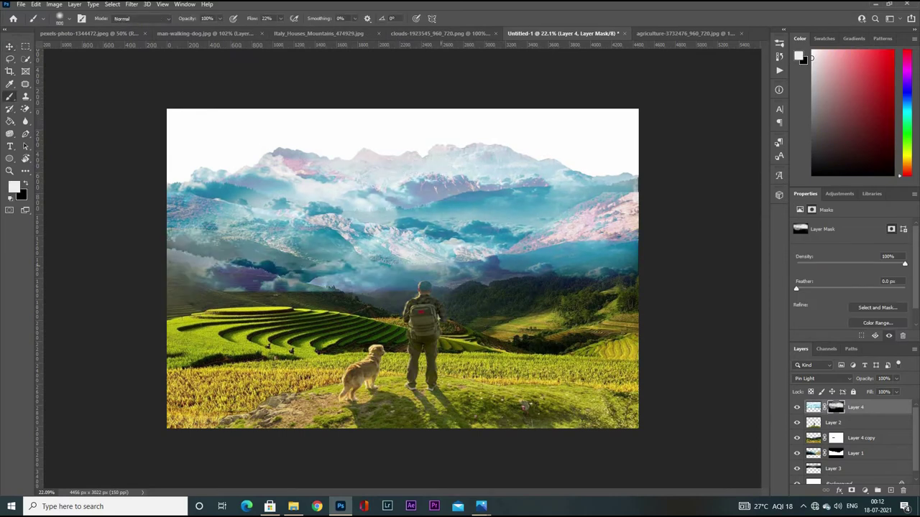
{"action": "left_click_drag", "start_coordinate": [288, 276], "coordinate": [397, 273]}
{"action": "scroll", "coordinate": [524, 406], "scroll_direction": "down", "scroll_amount": 1}
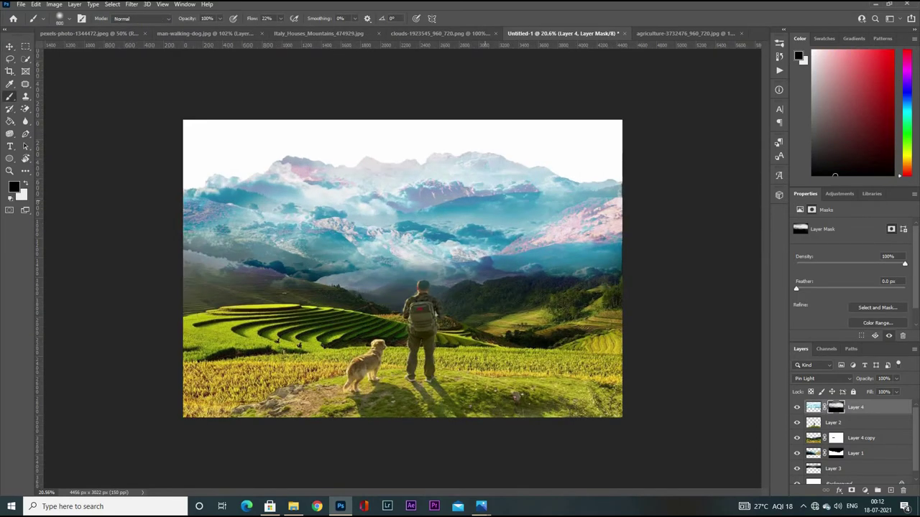
{"action": "key", "text": "x"}
{"action": "left_click", "coordinate": [823, 379]}
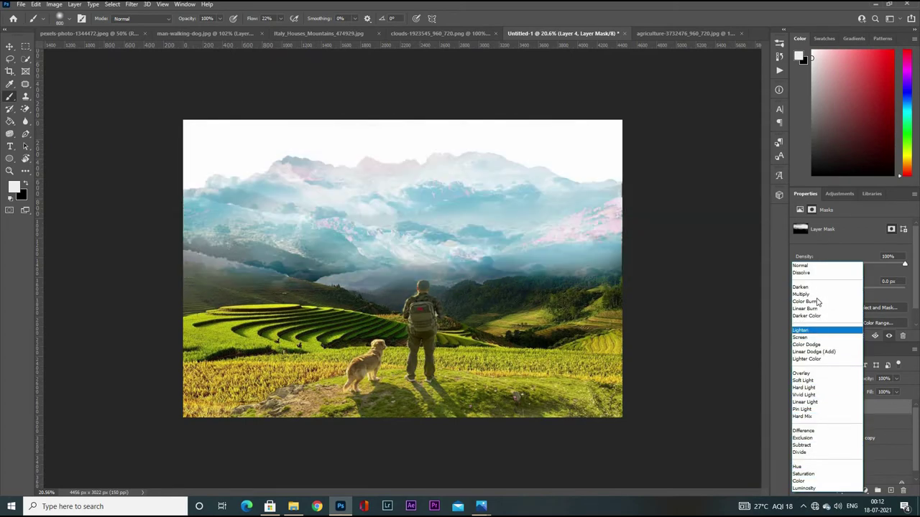
{"action": "left_click", "coordinate": [802, 409]}
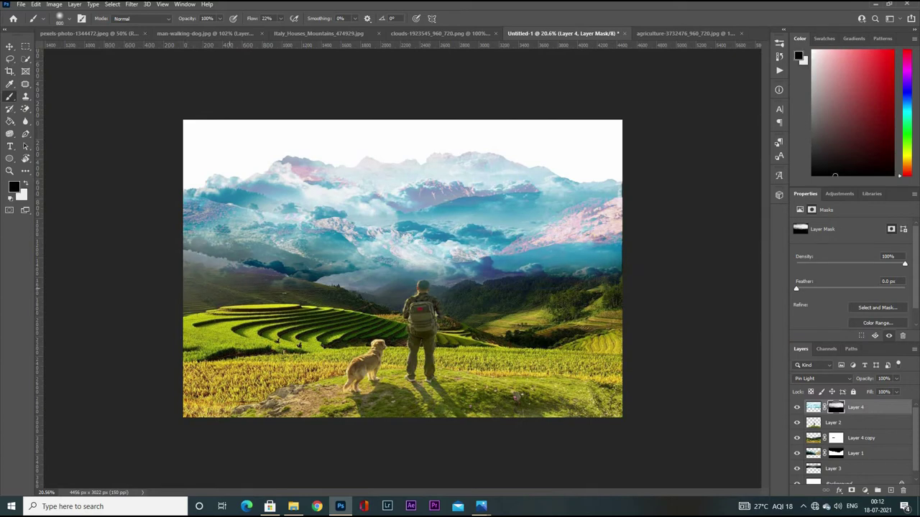
Add the clouds image as Layer 5, stretch it across the sky, and hide it with a black mask
{"action": "left_click", "coordinate": [431, 33]}
{"action": "left_click_drag", "start_coordinate": [545, 72], "coordinate": [360, 216]}
{"action": "key", "text": "ctrl+t"}
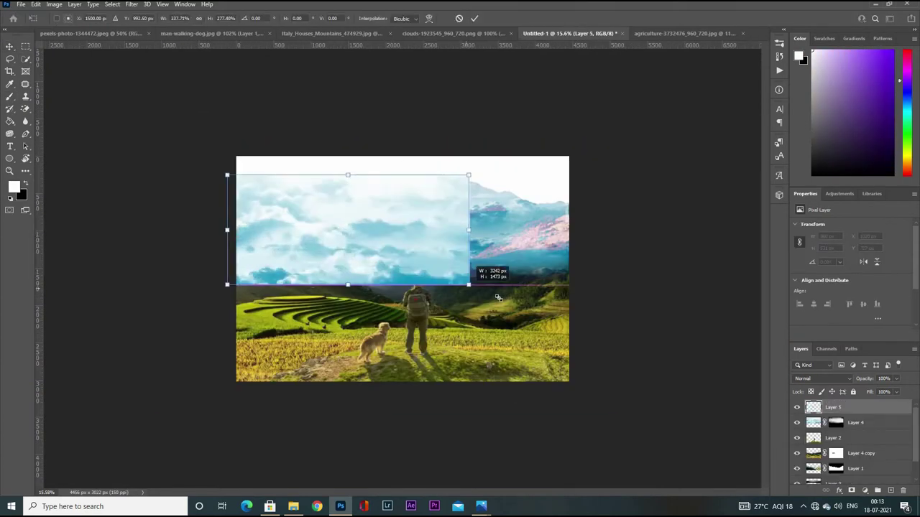
{"action": "left_click_drag", "start_coordinate": [497, 297], "coordinate": [543, 229]}
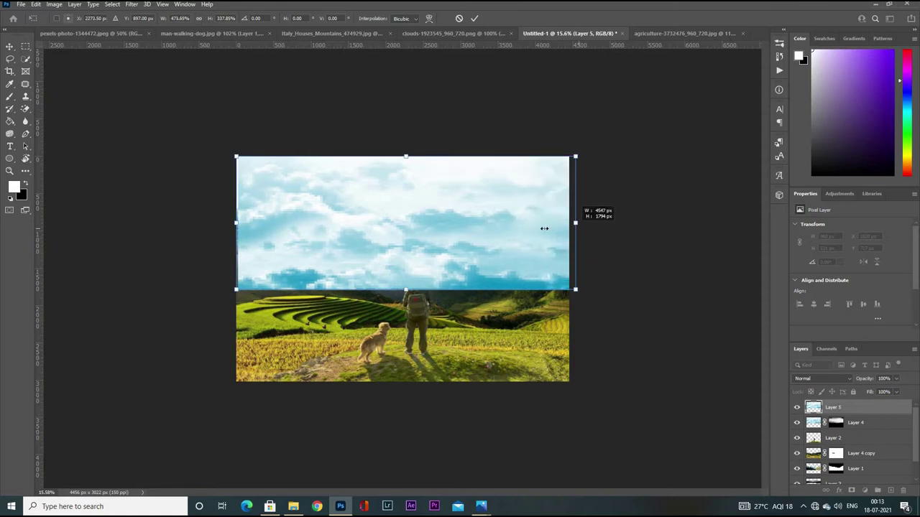
{"action": "key", "text": "Return"}
{"action": "key", "text": "ctrl+0"}
Paint white on Layer 5's mask to reveal soft clouds along the top of the sky
{"action": "key", "text": "b"}
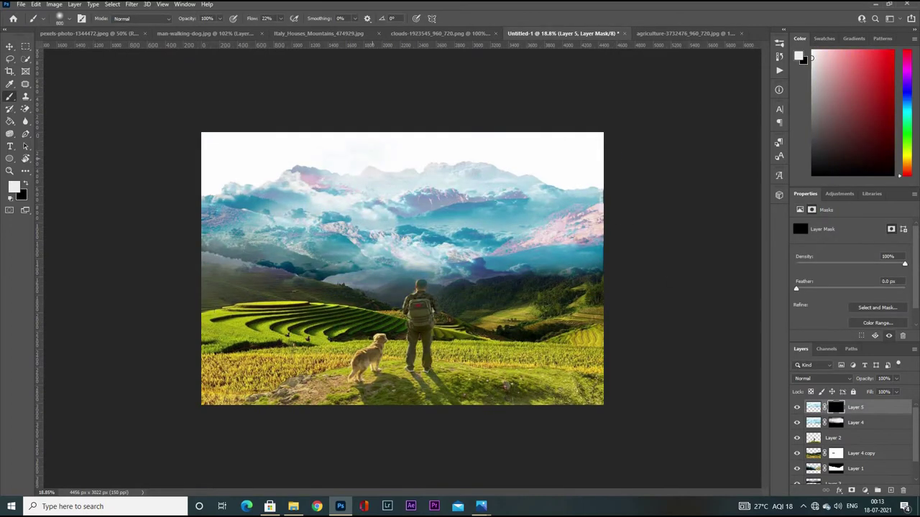
{"action": "mouse_move", "coordinate": [373, 155]}
{"action": "left_mouse_down"}
{"action": "mouse_move", "coordinate": [546, 173]}
{"action": "mouse_move", "coordinate": [217, 165]}
{"action": "left_mouse_up"}
{"action": "scroll", "coordinate": [403, 268], "scroll_direction": "up", "scroll_amount": 1}
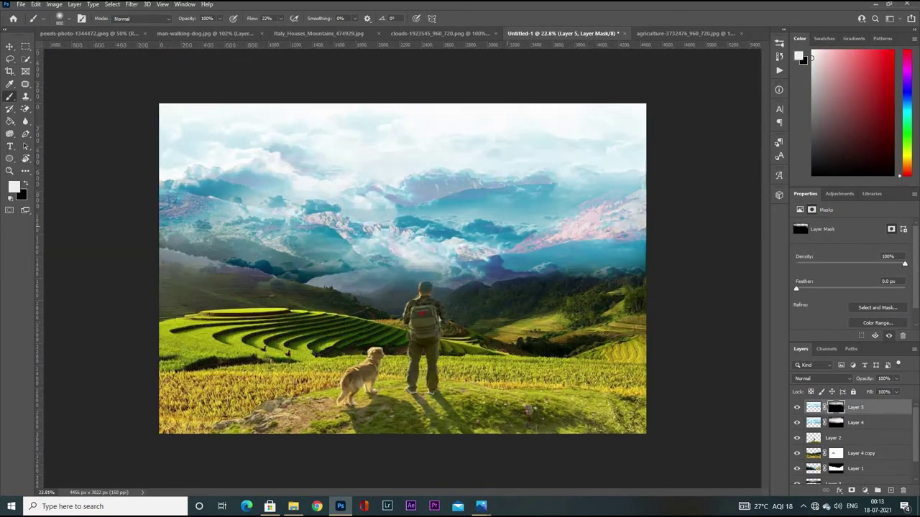
{"action": "left_click_drag", "start_coordinate": [503, 202], "coordinate": [237, 215]}
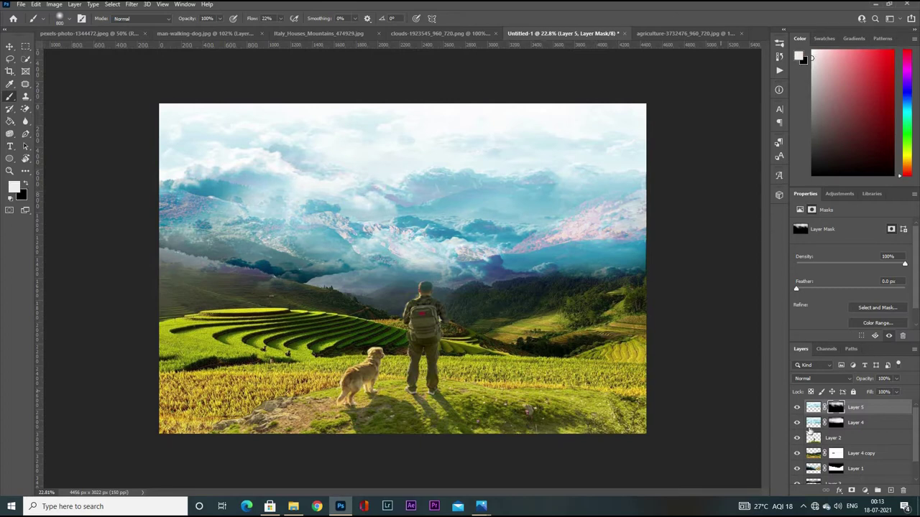
Paint black on Layer 4's mask to hide the misty clouds at the left and right sides
{"action": "left_click", "coordinate": [834, 422]}
{"action": "key", "text": "x"}
{"action": "left_click_drag", "start_coordinate": [564, 259], "coordinate": [643, 268]}
{"action": "left_click_drag", "start_coordinate": [166, 251], "coordinate": [294, 273]}
{"action": "scroll", "coordinate": [403, 268], "scroll_direction": "down", "scroll_amount": 1}
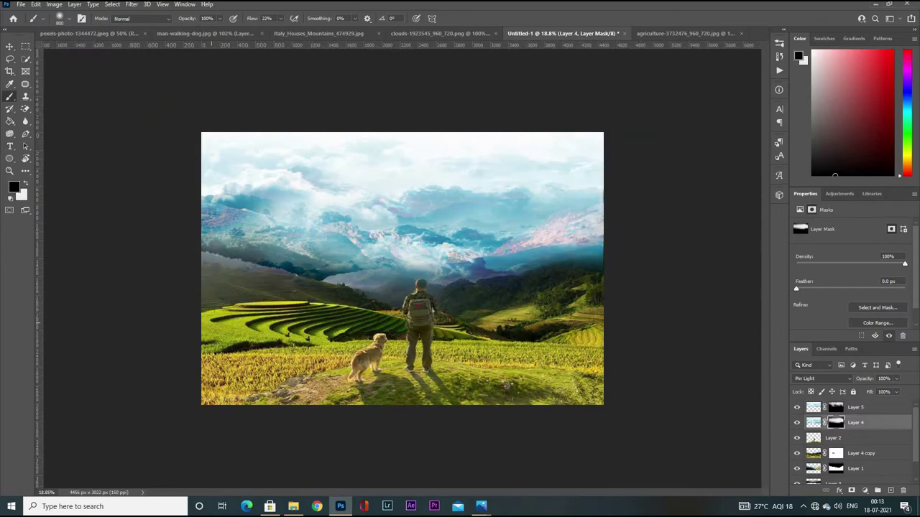
{"action": "scroll", "coordinate": [403, 268], "scroll_direction": "up", "scroll_amount": 2}
{"action": "scroll", "coordinate": [403, 268], "scroll_direction": "down", "scroll_amount": 1}
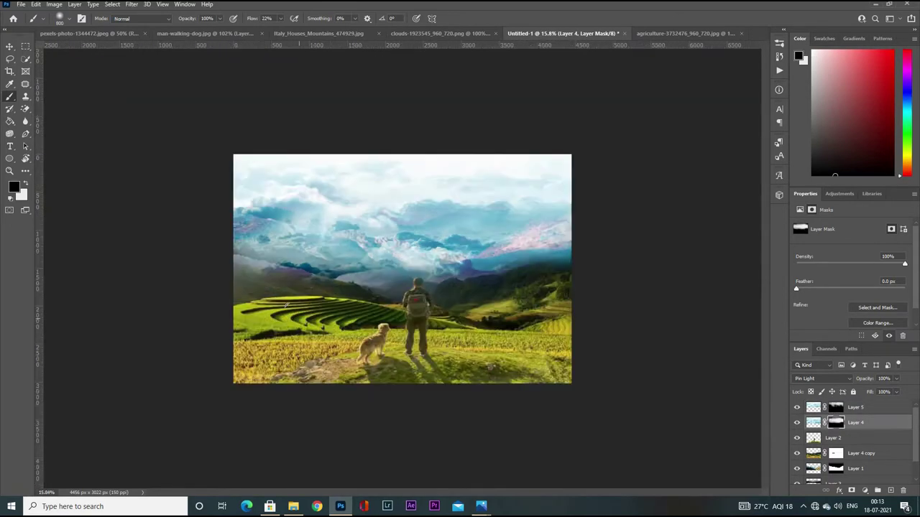
{"action": "scroll", "coordinate": [403, 268], "scroll_direction": "up", "scroll_amount": 1}
{"action": "scroll", "coordinate": [402, 268], "scroll_direction": "up", "scroll_amount": 1}
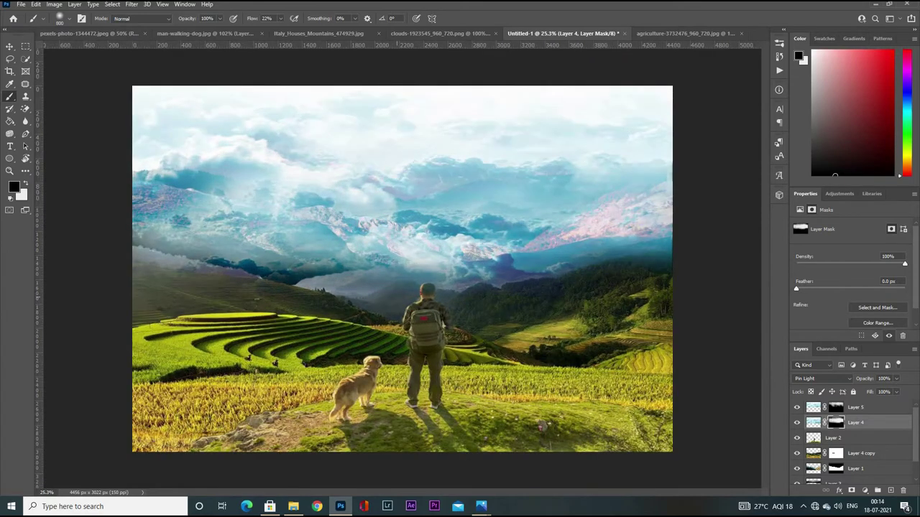
{"action": "scroll", "coordinate": [403, 268], "scroll_direction": "down", "scroll_amount": 1}
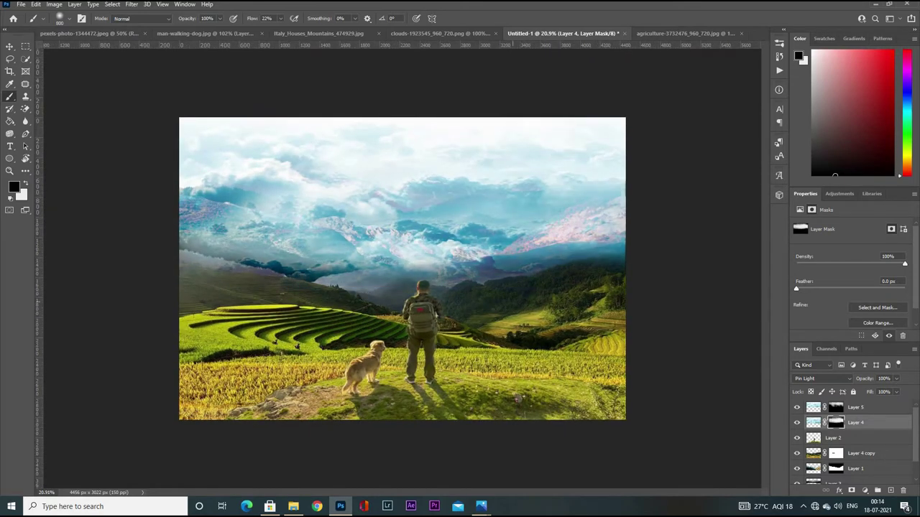
{"action": "scroll", "coordinate": [402, 268], "scroll_direction": "down", "scroll_amount": 1}
Return to Layer 5's mask and switch painting colours while zooming in and out on the composite
{"action": "key", "text": "alt+bracketright"}
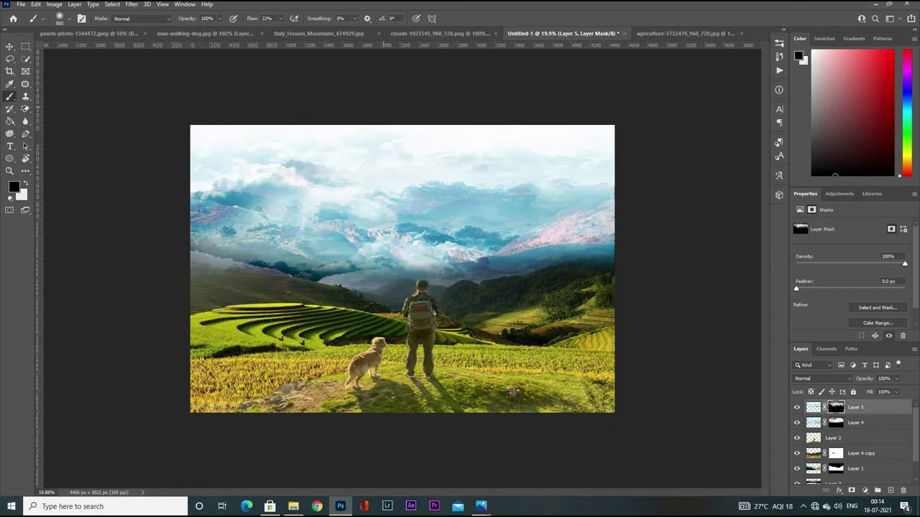
{"action": "key", "text": "x"}
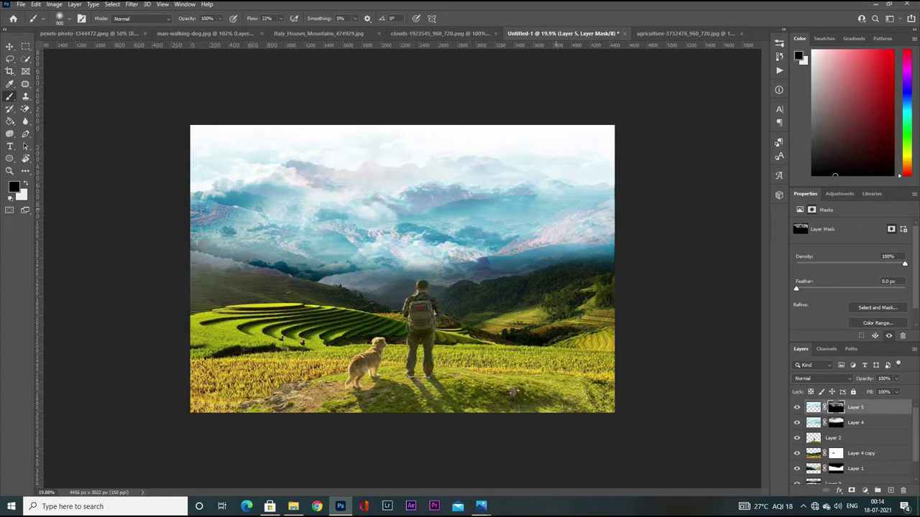
{"action": "key", "text": "x"}
{"action": "key", "text": "ctrl+plus"}
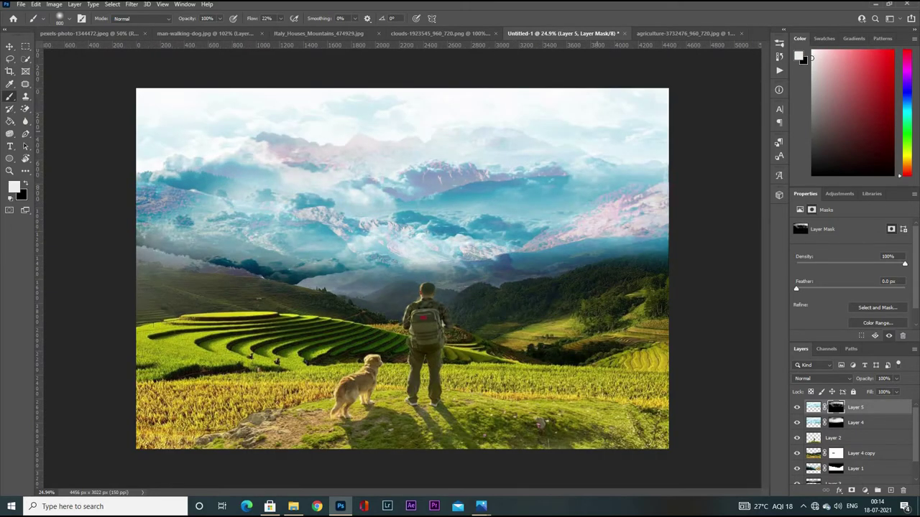
{"action": "key", "text": "x"}
{"action": "key", "text": "ctrl+minus"}
{"action": "key", "text": "x"}
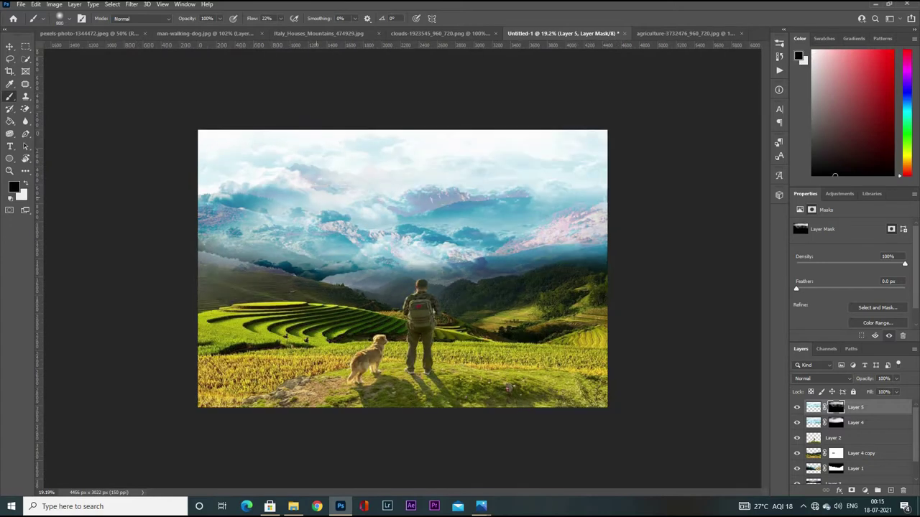
{"action": "left_click", "coordinate": [826, 379]}
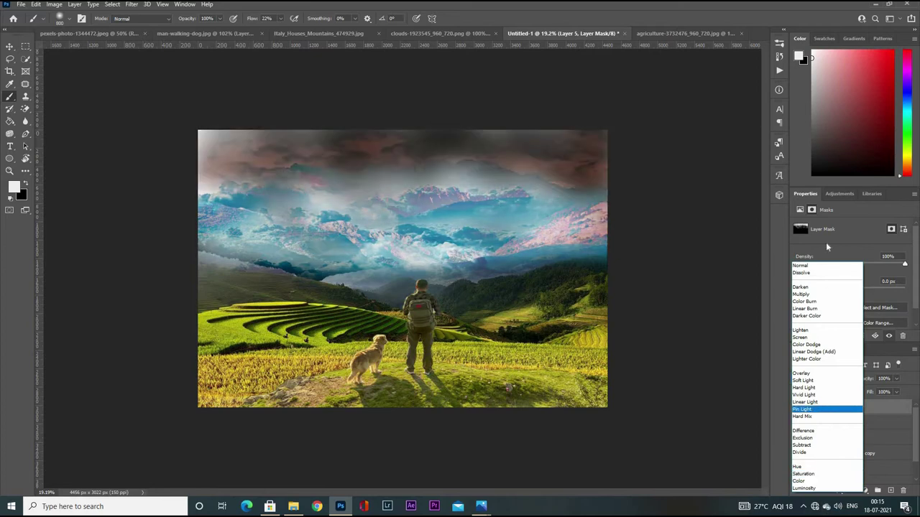
Leave Layer 5's blending mode at Normal
{"action": "left_click", "coordinate": [826, 246]}
{"action": "key", "text": "x"}
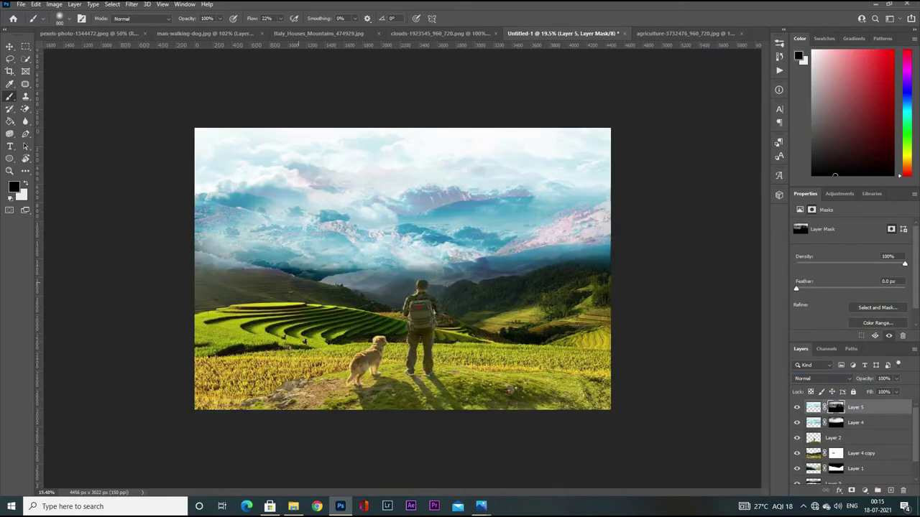
{"action": "scroll", "coordinate": [295, 282], "scroll_direction": "down", "scroll_amount": 2}
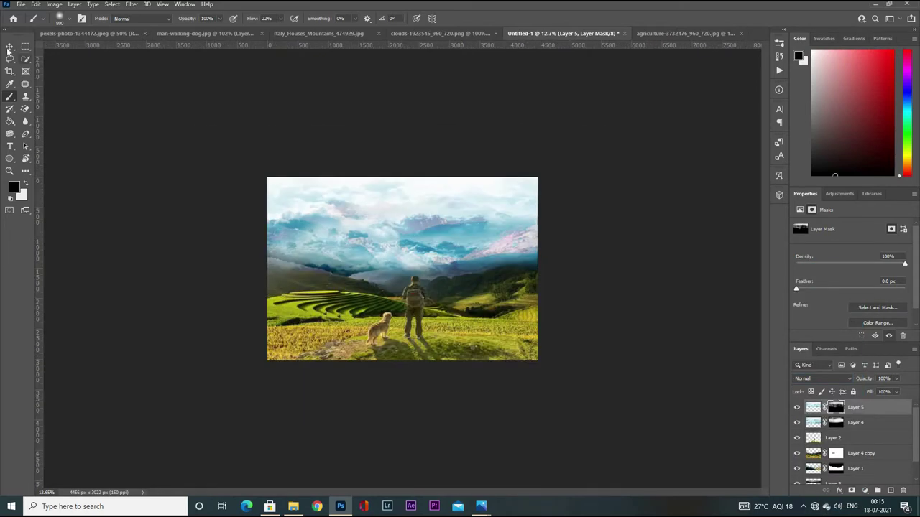
{"action": "scroll", "coordinate": [175, 281], "scroll_direction": "up", "scroll_amount": 4}
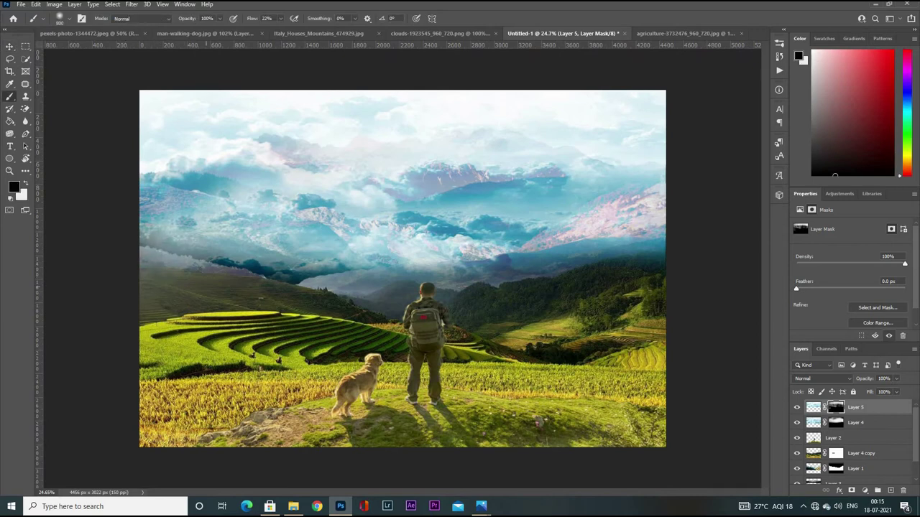
Paint on Layer 4's mask to brighten the dark mountain band at left, centre and right
{"action": "key", "text": "alt+bracketleft"}
{"action": "left_click_drag", "start_coordinate": [164, 241], "coordinate": [269, 259]}
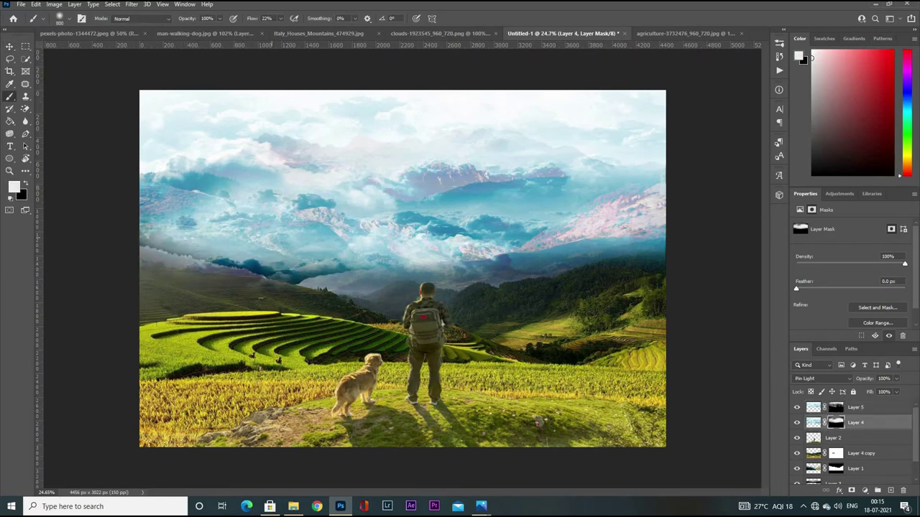
{"action": "left_click_drag", "start_coordinate": [531, 260], "coordinate": [446, 273]}
{"action": "scroll", "coordinate": [403, 268], "scroll_direction": "down", "scroll_amount": 2}
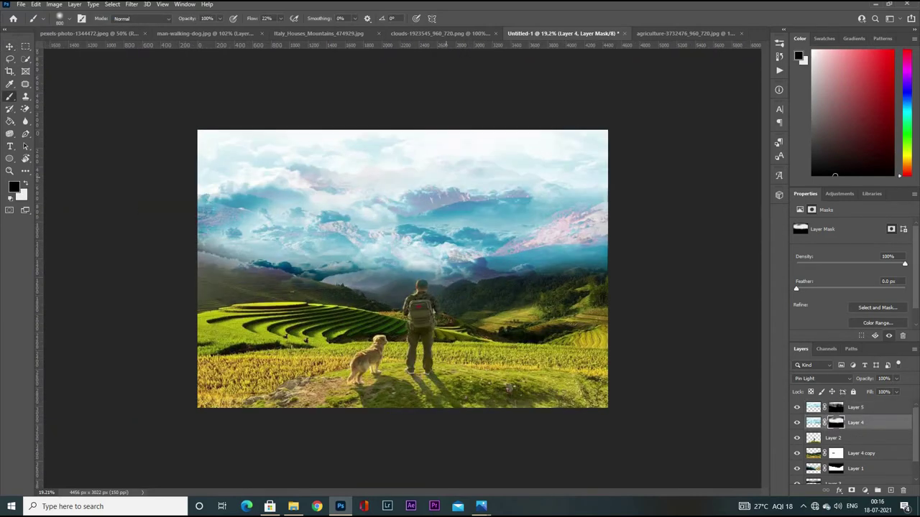
{"action": "scroll", "coordinate": [402, 268], "scroll_direction": "down", "scroll_amount": 2}
{"action": "scroll", "coordinate": [403, 268], "scroll_direction": "up", "scroll_amount": 3}
Paint white on Layer 4's mask with a soft brush to spread clouds over the sky and mountains
{"action": "key", "text": "x"}
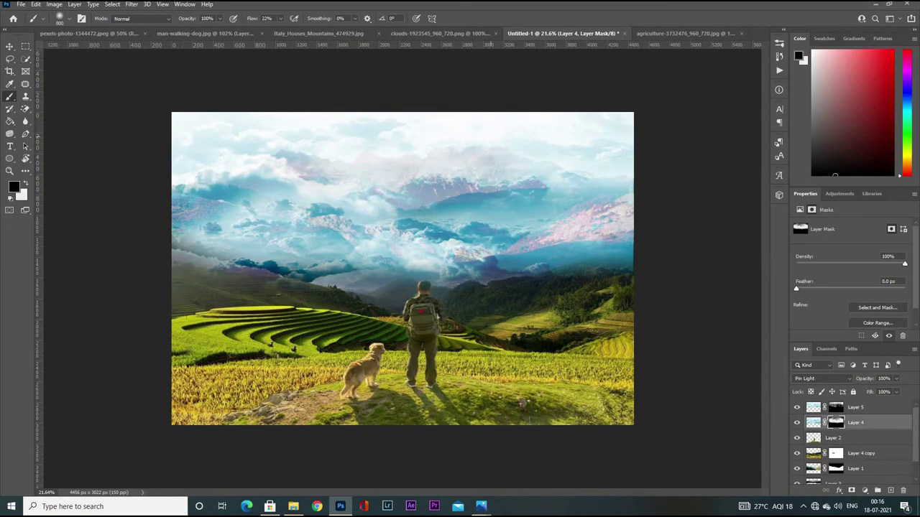
{"action": "key", "text": "x"}
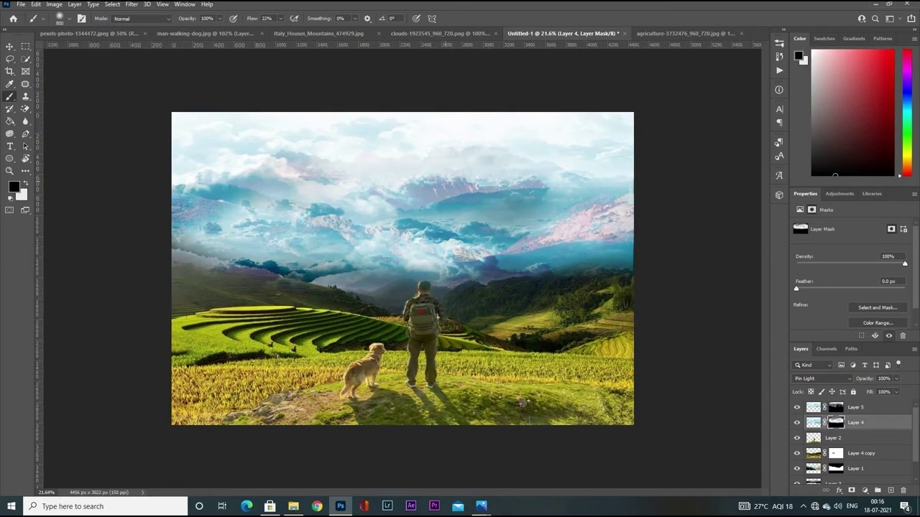
{"action": "key", "text": "x"}
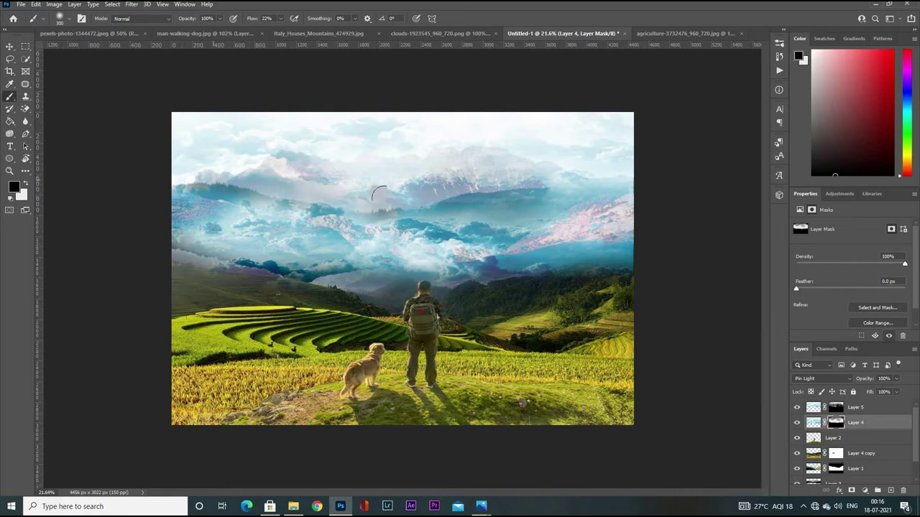
{"action": "key", "text": "x"}
{"action": "left_click_drag", "start_coordinate": [367, 192], "coordinate": [309, 246]}
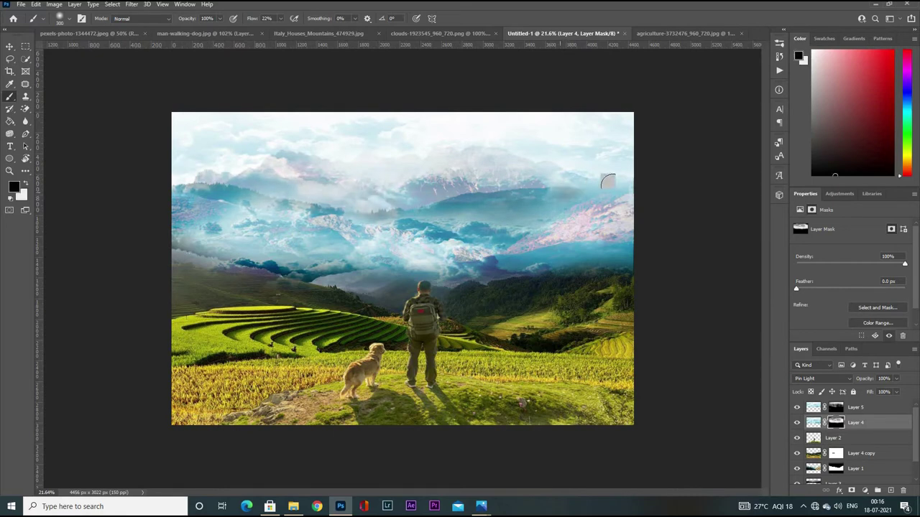
{"action": "scroll", "coordinate": [473, 191], "scroll_direction": "down", "scroll_amount": 1}
{"action": "scroll", "coordinate": [571, 223], "scroll_direction": "up", "scroll_amount": 2}
{"action": "key", "text": "x"}
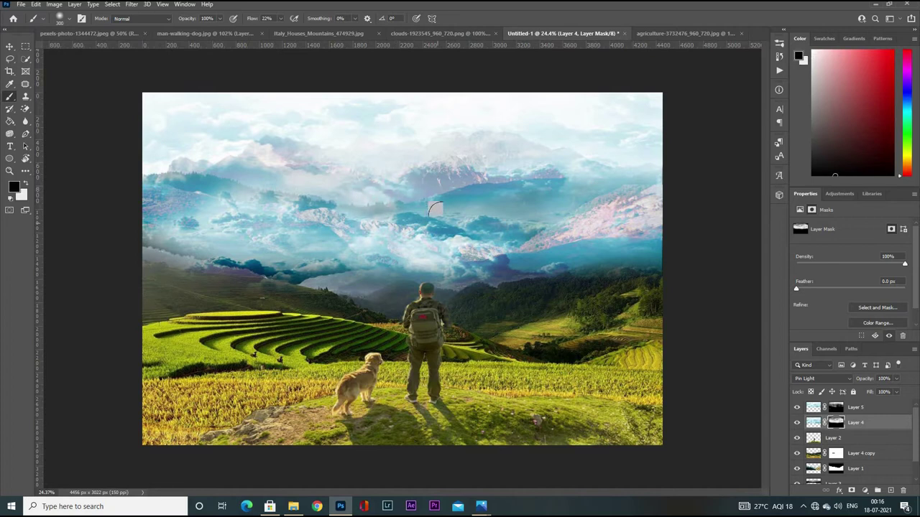
{"action": "key", "text": "x"}
{"action": "scroll", "coordinate": [247, 162], "scroll_direction": "down", "scroll_amount": 2}
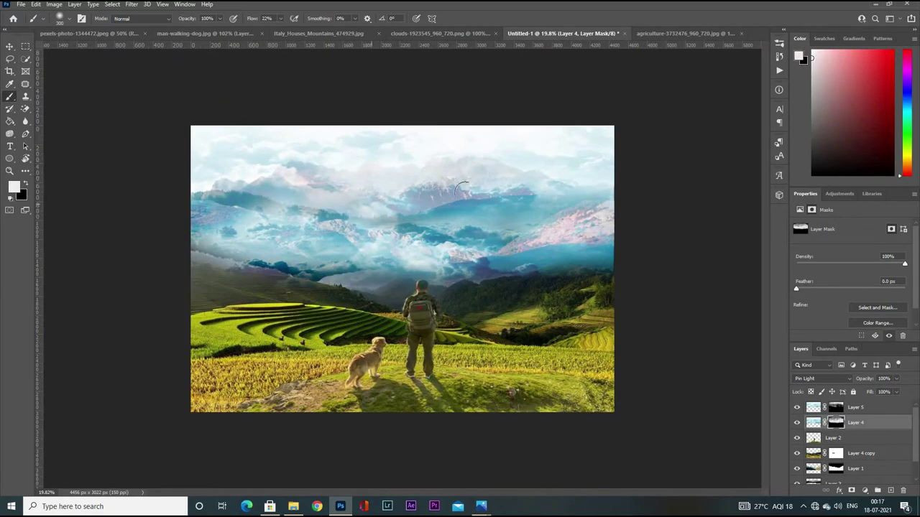
{"action": "scroll", "coordinate": [380, 267], "scroll_direction": "down", "scroll_amount": 1}
{"action": "scroll", "coordinate": [369, 277], "scroll_direction": "up", "scroll_amount": 2}
{"action": "key", "text": "x"}
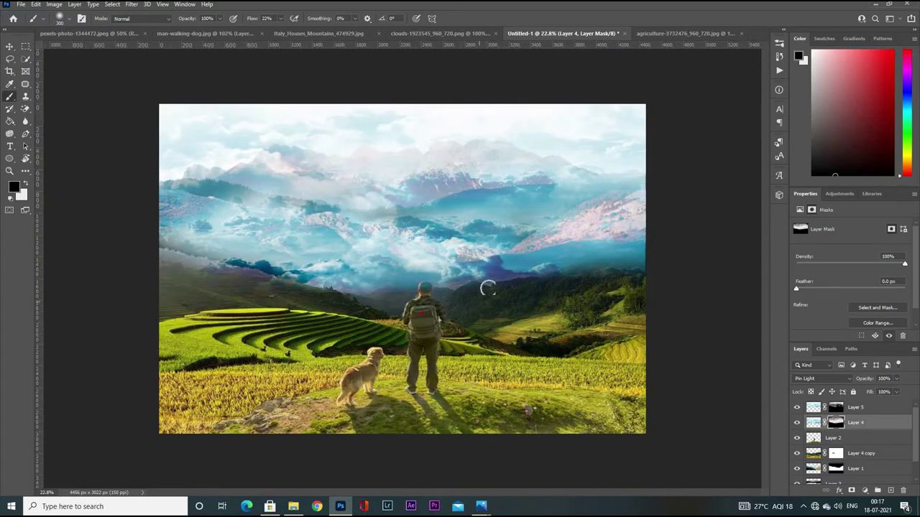
{"action": "scroll", "coordinate": [263, 196], "scroll_direction": "down", "scroll_amount": 1}
{"action": "scroll", "coordinate": [365, 219], "scroll_direction": "up", "scroll_amount": 1}
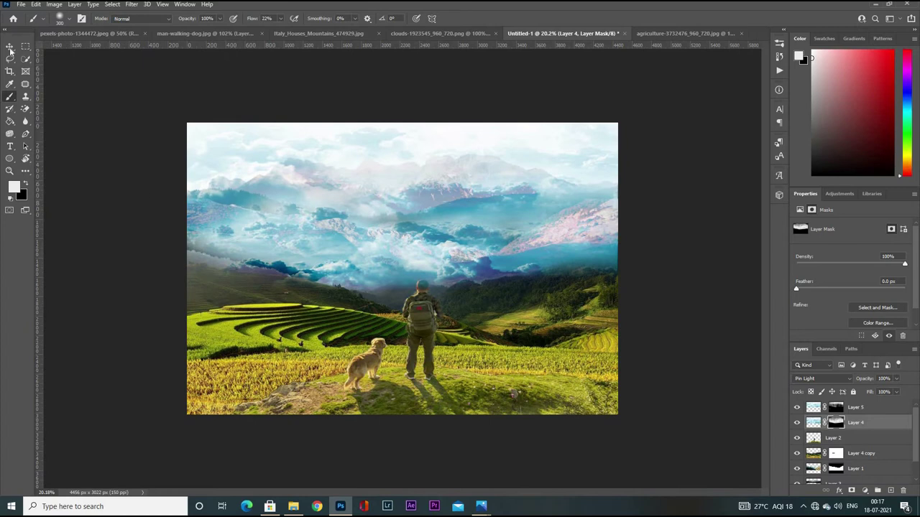
{"action": "scroll", "coordinate": [548, 246], "scroll_direction": "down", "scroll_amount": 1}
{"action": "scroll", "coordinate": [427, 176], "scroll_direction": "up", "scroll_amount": 2}
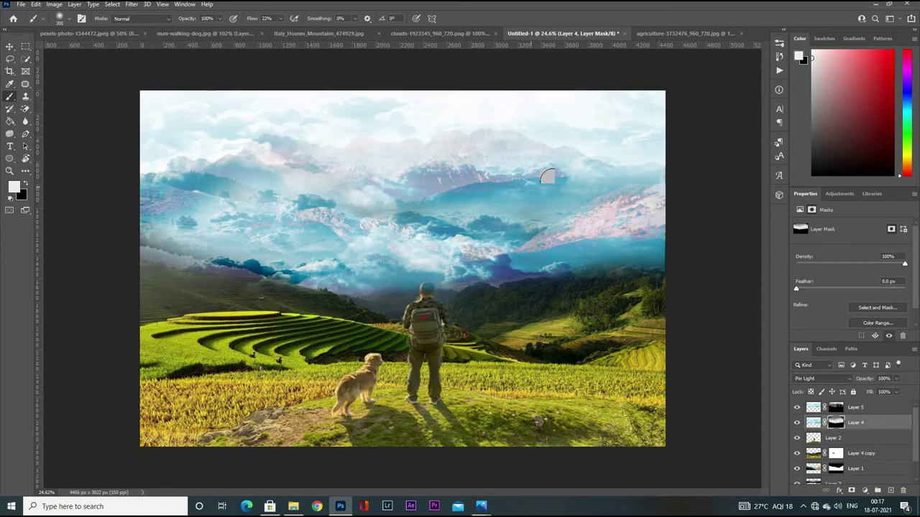
{"action": "scroll", "coordinate": [547, 176], "scroll_direction": "up", "scroll_amount": 1}
Switch to the Move tool, select Layer 5, and check Layer 4's Pin Light blending
{"action": "key", "text": "v"}
{"action": "left_click", "coordinate": [855, 407]}
{"action": "key", "text": "ctrl+minus"}
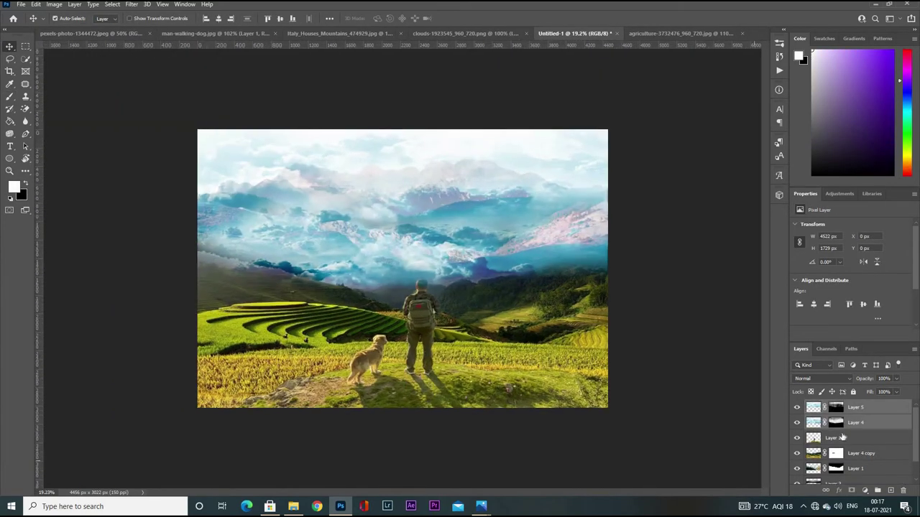
{"action": "right_click", "coordinate": [855, 423]}
{"action": "key", "text": "Escape"}
Set Layer 5's Blend If sliders so bright underlying areas show through and its highlights fade
{"action": "scroll", "coordinate": [573, 270], "scroll_direction": "up", "scroll_amount": 1}
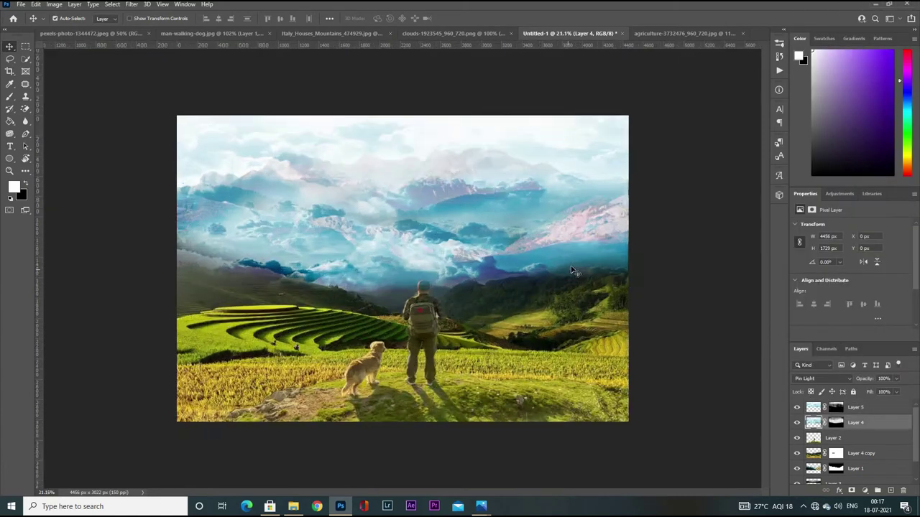
{"action": "scroll", "coordinate": [573, 270], "scroll_direction": "up", "scroll_amount": 1}
{"action": "double_click", "coordinate": [883, 407]}
{"action": "left_click_drag", "start_coordinate": [762, 267], "coordinate": [786, 267]}
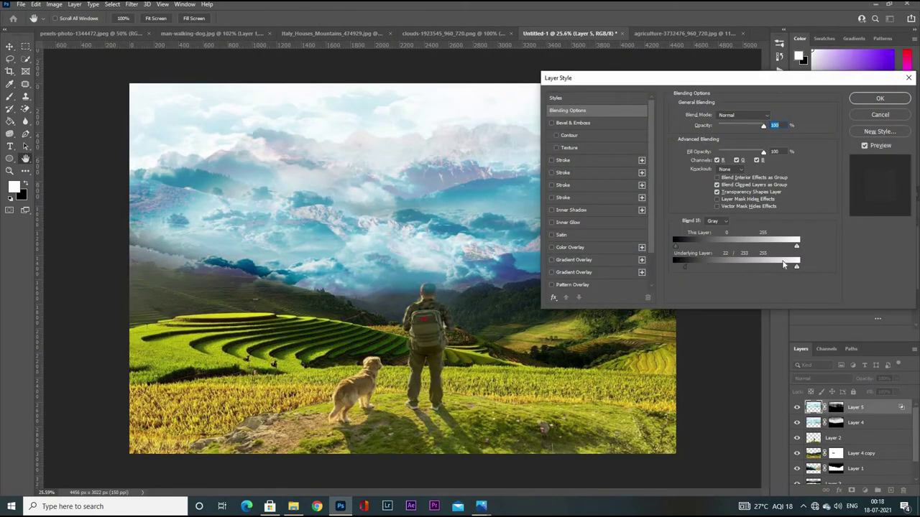
{"action": "left_click_drag", "start_coordinate": [719, 78], "coordinate": [515, 251]}
{"action": "left_click_drag", "start_coordinate": [471, 420], "coordinate": [483, 425]}
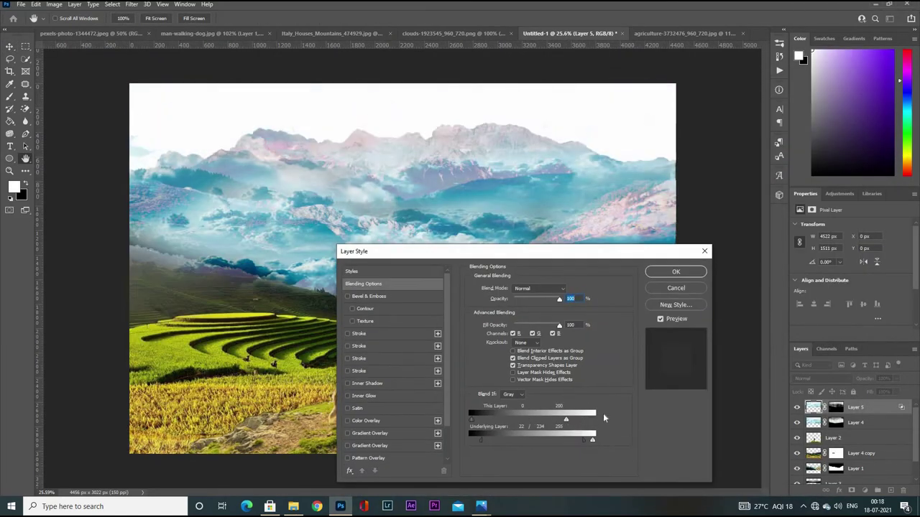
{"action": "left_click", "coordinate": [676, 271]}
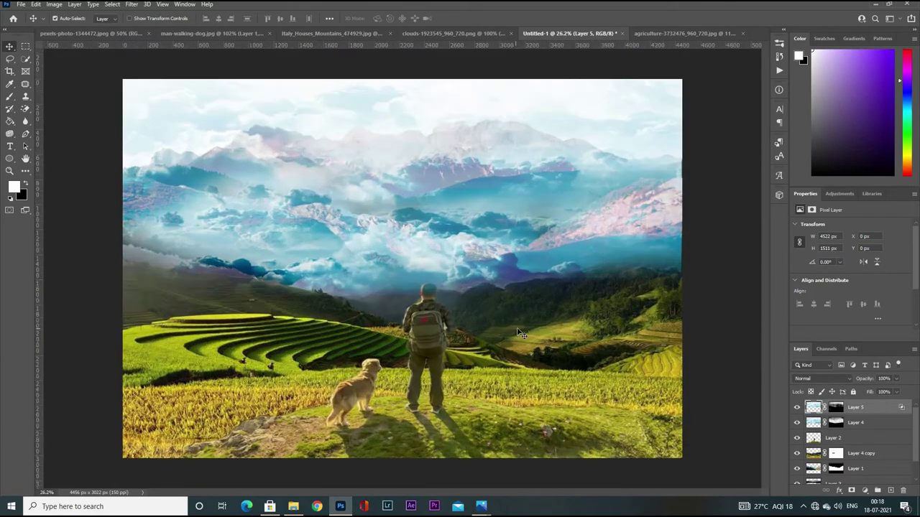
Adjust Layer 4's underlying-layer Blend If range, then reopen Layer 5's blending options
{"action": "scroll", "coordinate": [403, 266], "scroll_direction": "down", "scroll_amount": 1}
{"action": "double_click", "coordinate": [880, 422]}
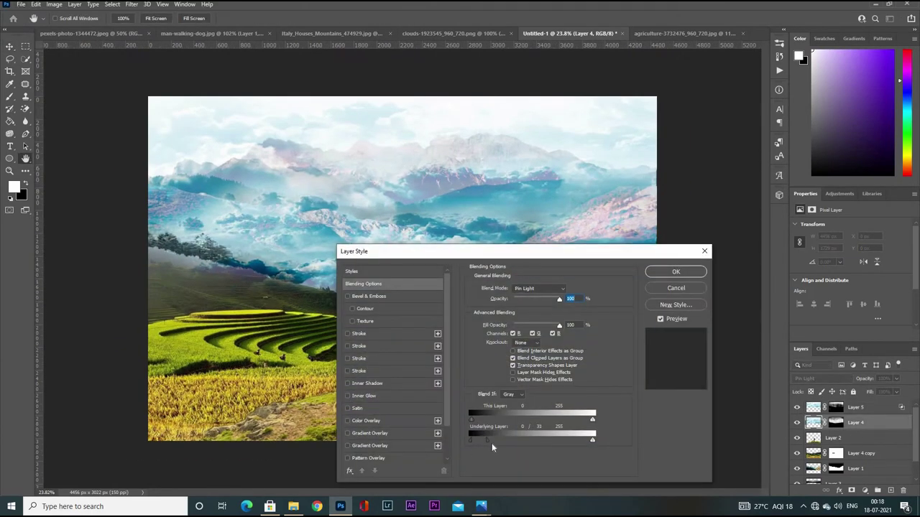
{"action": "left_click", "coordinate": [675, 272]}
{"action": "scroll", "coordinate": [496, 156], "scroll_direction": "up", "scroll_amount": 1}
{"action": "left_click", "coordinate": [882, 409]}
{"action": "double_click", "coordinate": [882, 408]}
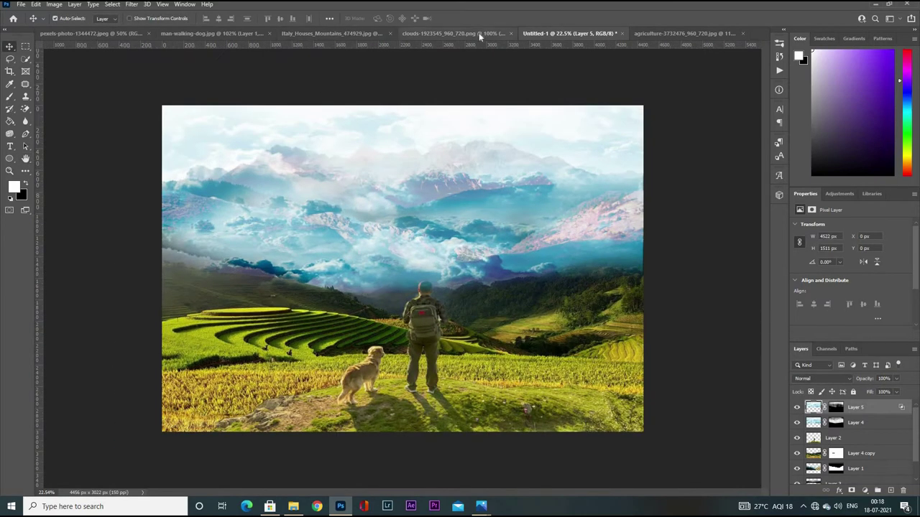
{"action": "left_click", "coordinate": [480, 34]}
Duplicate the clouds layer and tint it blue with a Hue/Saturation adjustment
{"action": "scroll", "coordinate": [493, 294], "scroll_direction": "up", "scroll_amount": 1}
{"action": "scroll", "coordinate": [656, 370], "scroll_direction": "down", "scroll_amount": 2}
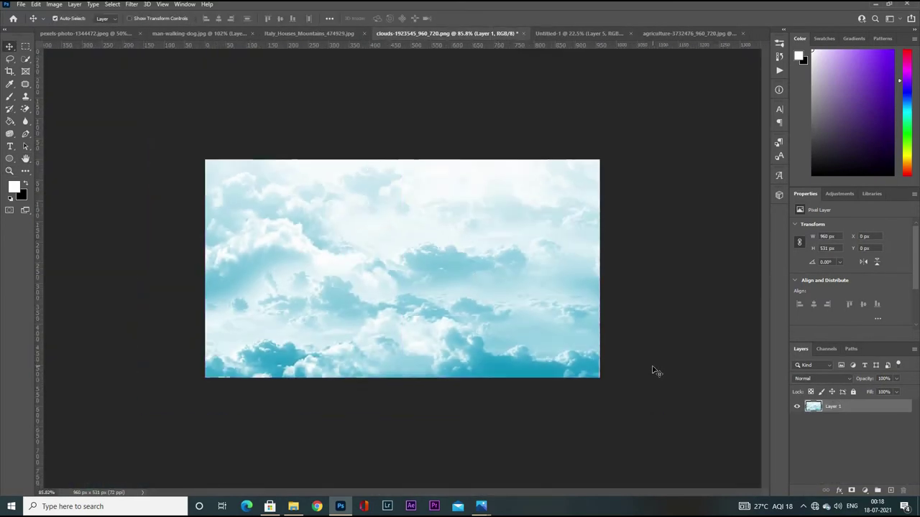
{"action": "key", "text": "ctrl+j"}
{"action": "left_click", "coordinate": [854, 292]}
{"action": "mouse_move", "coordinate": [850, 260]}
{"action": "left_mouse_down"}
{"action": "mouse_move", "coordinate": [860, 260]}
{"action": "mouse_move", "coordinate": [860, 280]}
{"action": "mouse_move", "coordinate": [850, 263]}
{"action": "mouse_move", "coordinate": [878, 279]}
{"action": "mouse_move", "coordinate": [836, 299]}
{"action": "mouse_move", "coordinate": [853, 299]}
{"action": "mouse_move", "coordinate": [834, 261]}
{"action": "mouse_move", "coordinate": [888, 280]}
{"action": "mouse_move", "coordinate": [852, 300]}
{"action": "mouse_move", "coordinate": [862, 263]}
{"action": "left_mouse_up"}
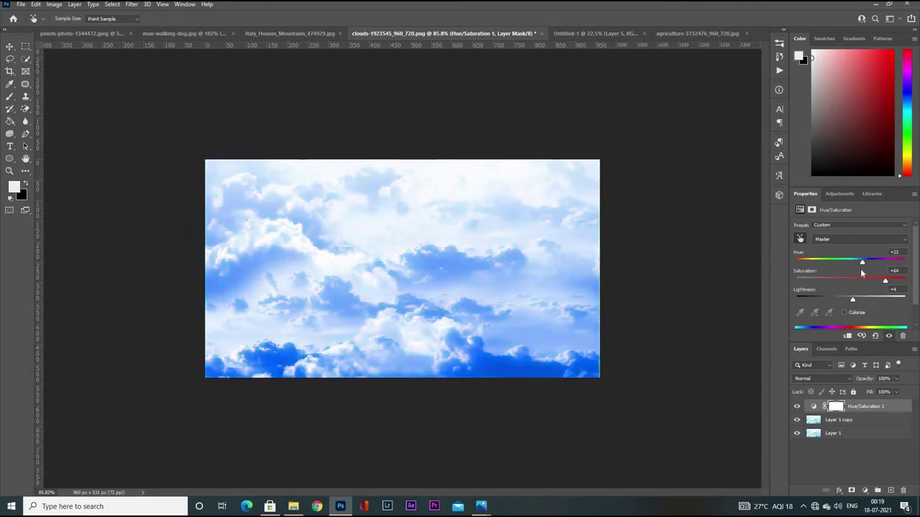
Drag the blue clouds copy into the Untitled-1 composite
{"action": "key", "text": "v"}
{"action": "left_click_drag", "start_coordinate": [266, 216], "coordinate": [318, 169]}
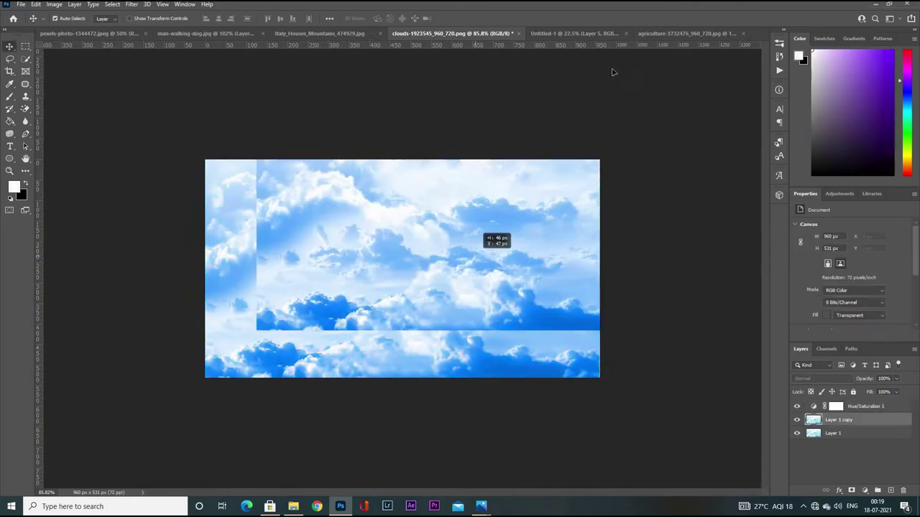
{"action": "left_click_drag", "start_coordinate": [613, 72], "coordinate": [359, 174]}
Free Transform the blue clouds to span the full width of the sky
{"action": "key", "text": "ctrl+t"}
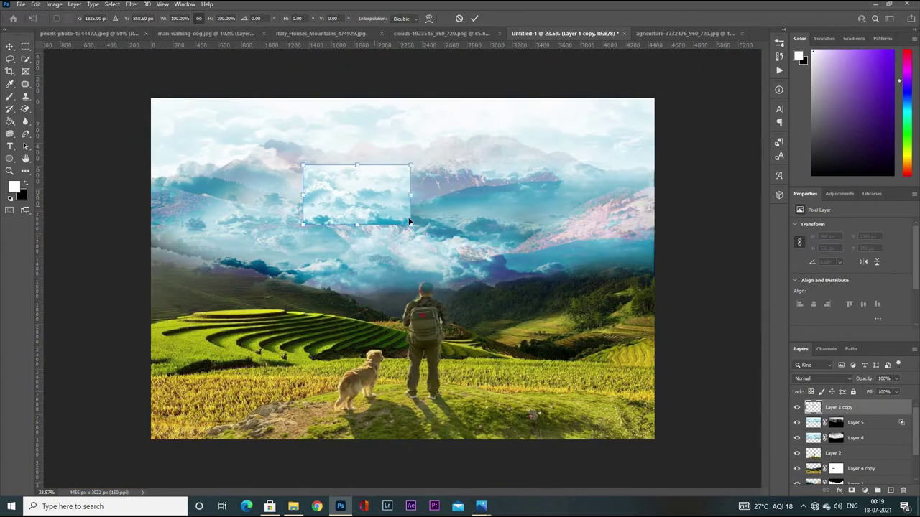
{"action": "left_click_drag", "start_coordinate": [409, 222], "coordinate": [660, 267]}
{"action": "left_click_drag", "start_coordinate": [303, 267], "coordinate": [144, 269]}
{"action": "left_click_drag", "start_coordinate": [402, 164], "coordinate": [414, 98]}
{"action": "left_click_drag", "start_coordinate": [661, 182], "coordinate": [648, 174]}
{"action": "left_click_drag", "start_coordinate": [143, 183], "coordinate": [123, 175]}
{"action": "key", "text": "Return"}
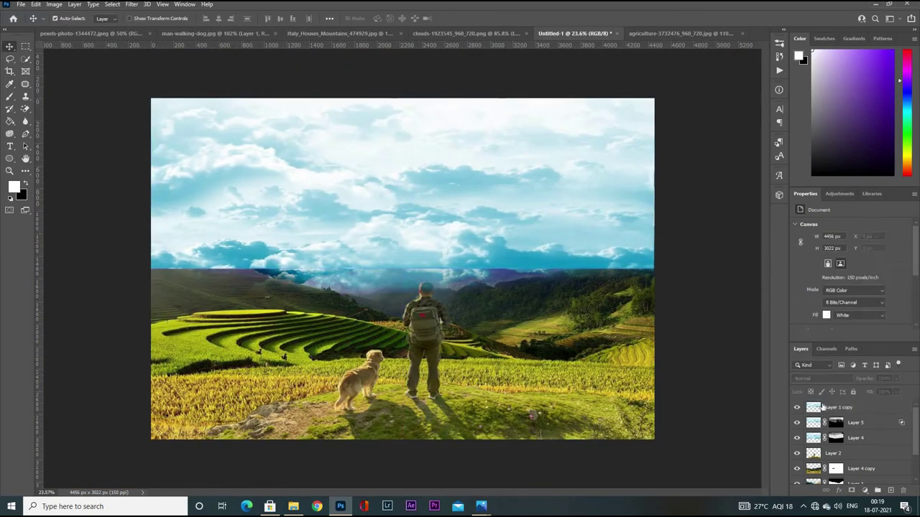
Set the blue clouds layer's blend mode to Lighter Color
{"action": "left_click", "coordinate": [822, 407]}
{"action": "left_click", "coordinate": [819, 378]}
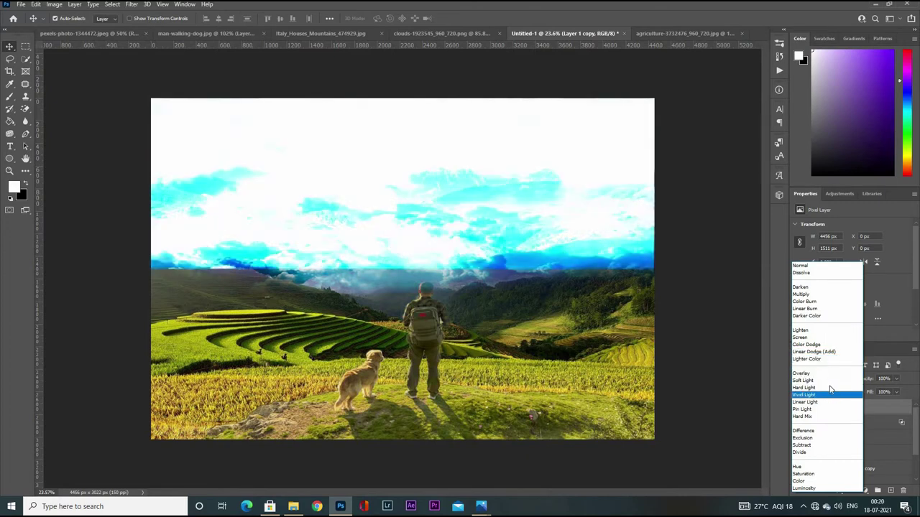
{"action": "left_click", "coordinate": [821, 358]}
{"action": "left_click", "coordinate": [819, 379]}
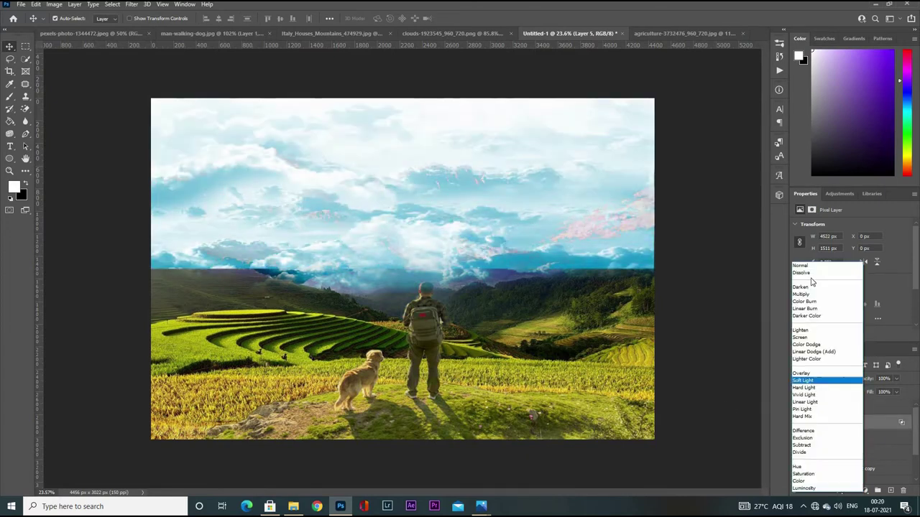
{"action": "left_click", "coordinate": [820, 359]}
Add a layer mask to the clouds and brush to reveal them in the middle and upper-left sky
{"action": "scroll", "coordinate": [869, 470], "scroll_direction": "down", "scroll_amount": 1}
{"action": "left_click", "coordinate": [877, 490], "text": "alt"}
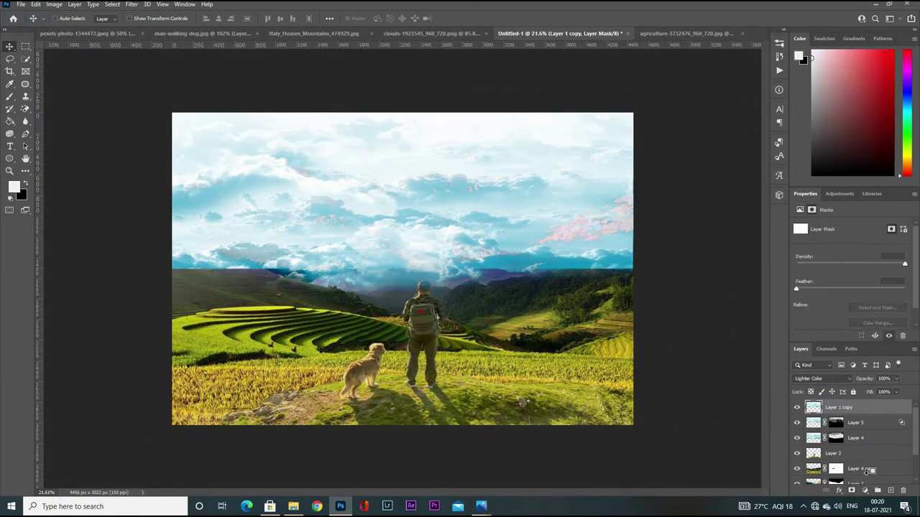
{"action": "key", "text": "b"}
{"action": "scroll", "coordinate": [357, 130], "scroll_direction": "up", "scroll_amount": 2}
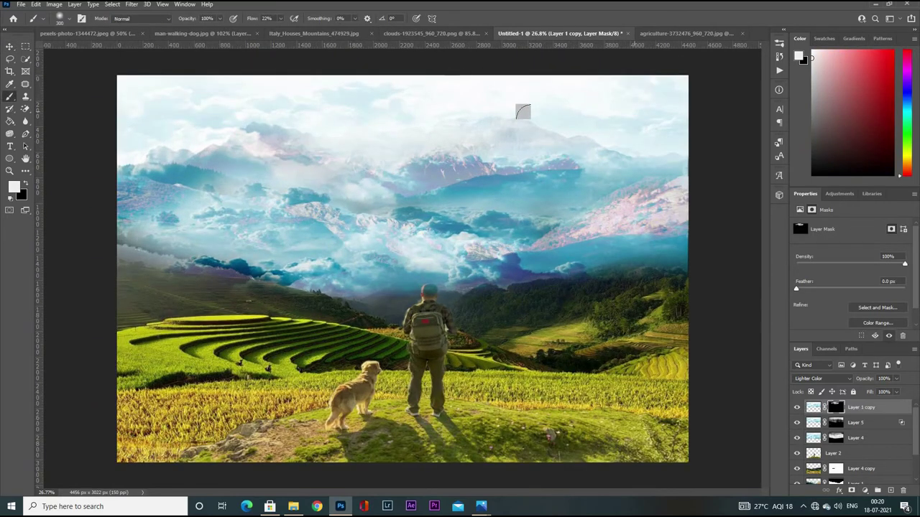
{"action": "mouse_move", "coordinate": [523, 217]}
{"action": "left_mouse_down"}
{"action": "mouse_move", "coordinate": [471, 205]}
{"action": "mouse_move", "coordinate": [603, 237]}
{"action": "left_mouse_up"}
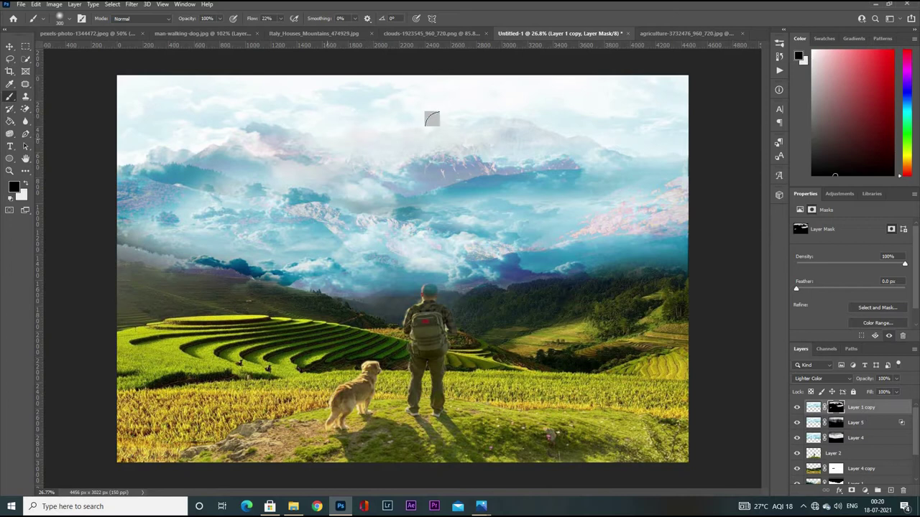
{"action": "scroll", "coordinate": [479, 285], "scroll_direction": "down", "scroll_amount": 4}
{"action": "scroll", "coordinate": [631, 282], "scroll_direction": "up", "scroll_amount": 2}
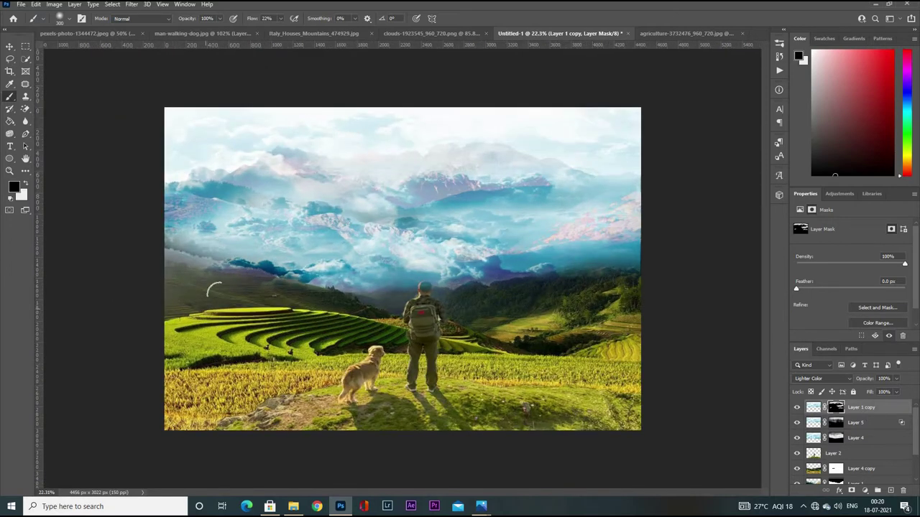
{"action": "key", "text": "x"}
{"action": "left_click_drag", "start_coordinate": [231, 217], "coordinate": [194, 226]}
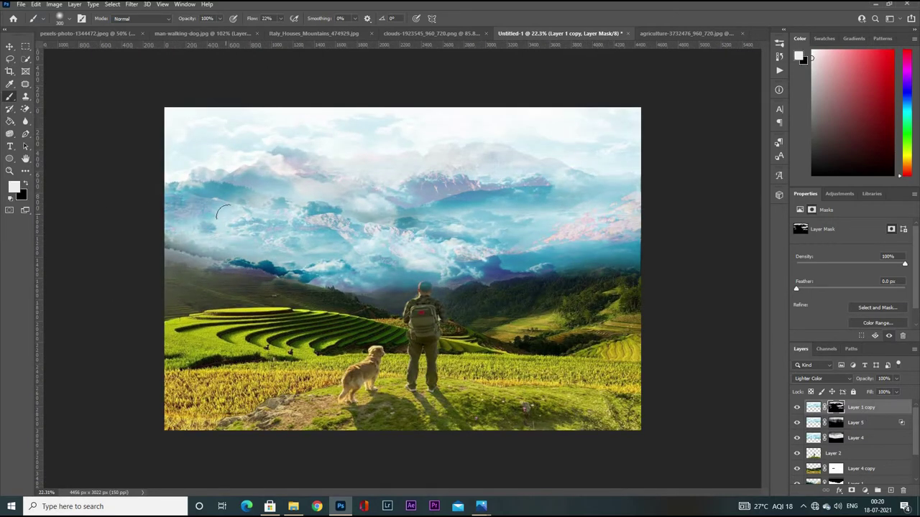
{"action": "left_click_drag", "start_coordinate": [470, 189], "coordinate": [557, 178]}
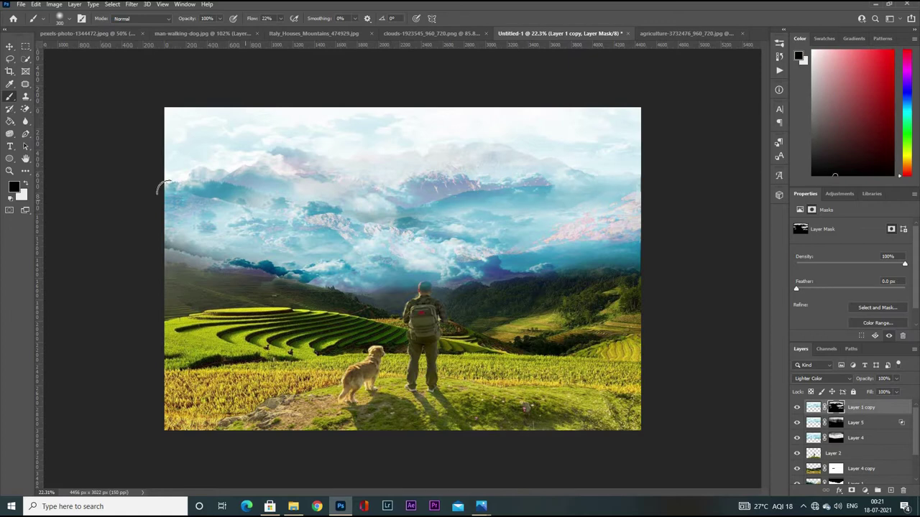
Add a Brightness/Contrast adjustment above Layer 4 copy and lower its brightness
{"action": "key", "text": "v"}
{"action": "scroll", "coordinate": [493, 257], "scroll_direction": "down", "scroll_amount": 1}
{"action": "right_click", "coordinate": [859, 468]}
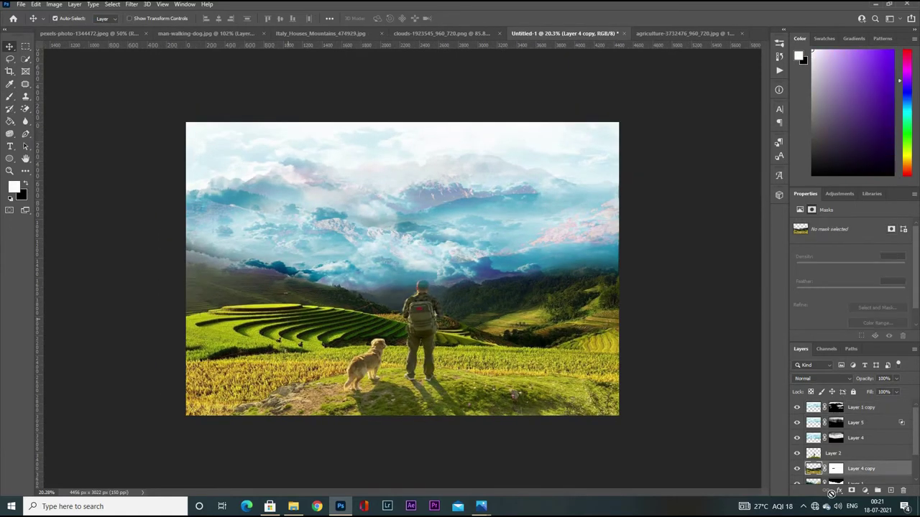
{"action": "key", "text": "Escape"}
{"action": "left_click", "coordinate": [822, 378]}
{"action": "left_click", "coordinate": [842, 490]}
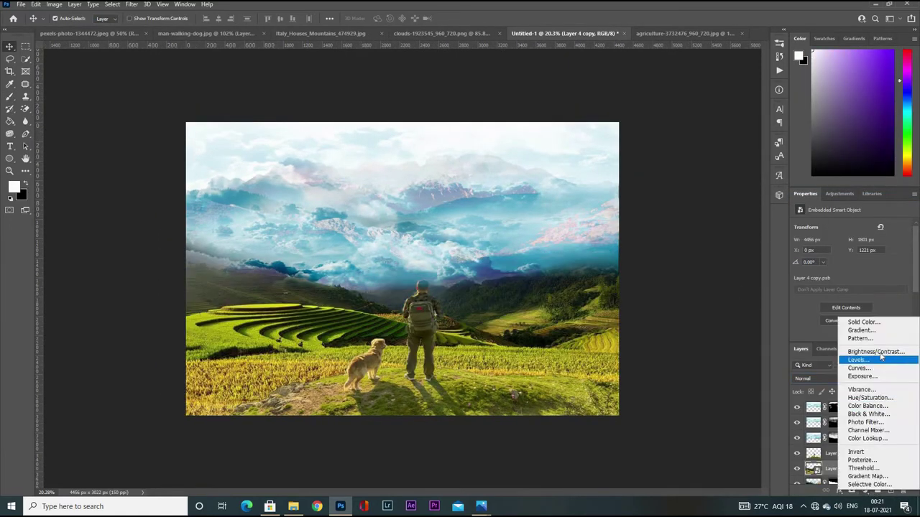
{"action": "left_click", "coordinate": [869, 359]}
{"action": "mouse_move", "coordinate": [850, 253]}
{"action": "left_mouse_down"}
{"action": "mouse_move", "coordinate": [863, 253]}
{"action": "mouse_move", "coordinate": [831, 271]}
{"action": "mouse_move", "coordinate": [841, 252]}
{"action": "left_mouse_up"}
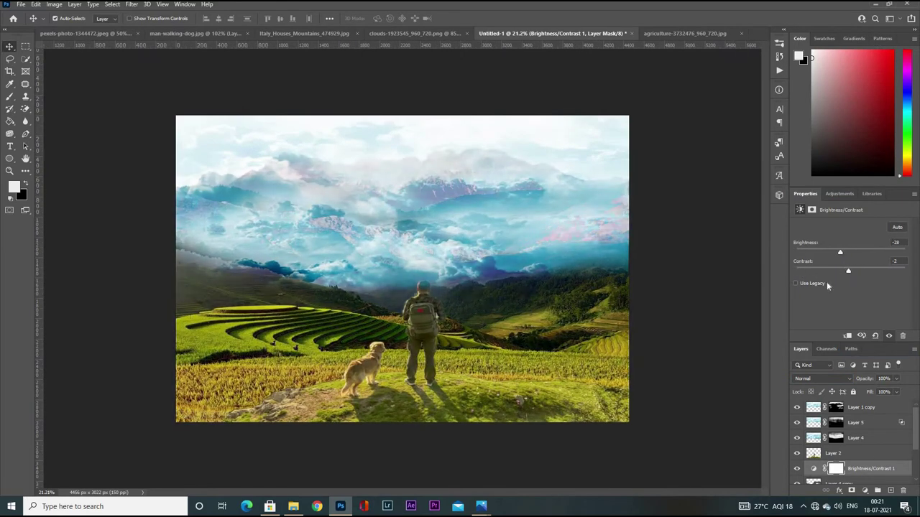
Add a Hue/Saturation adjustment at Hue -10, Saturation +7, Lightness -13
{"action": "left_click", "coordinate": [860, 407]}
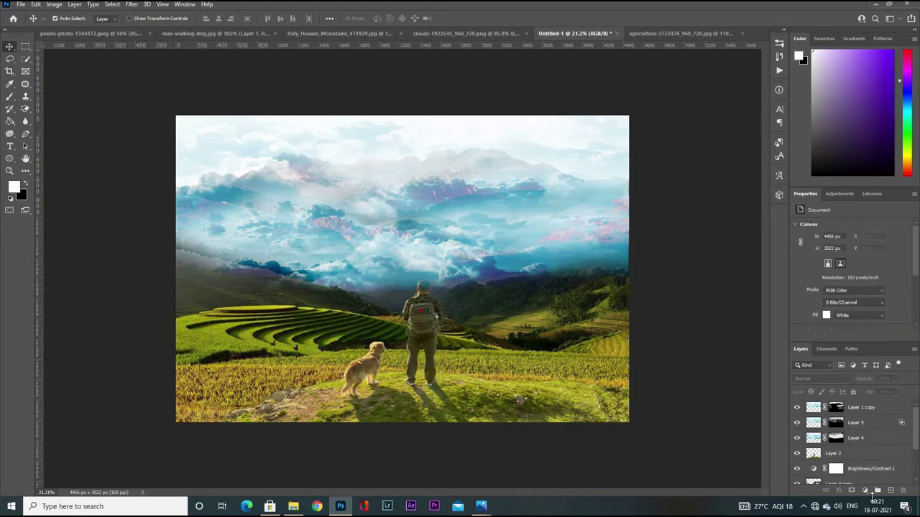
{"action": "left_click", "coordinate": [863, 490]}
{"action": "left_click", "coordinate": [852, 411]}
{"action": "mouse_move", "coordinate": [850, 262]}
{"action": "left_mouse_down"}
{"action": "mouse_move", "coordinate": [831, 262]}
{"action": "mouse_move", "coordinate": [855, 281]}
{"action": "mouse_move", "coordinate": [844, 299]}
{"action": "mouse_move", "coordinate": [860, 262]}
{"action": "mouse_move", "coordinate": [842, 263]}
{"action": "mouse_move", "coordinate": [845, 280]}
{"action": "left_mouse_up"}
{"action": "left_click", "coordinate": [844, 263]}
{"action": "scroll", "coordinate": [584, 358], "scroll_direction": "down", "scroll_amount": 2}
{"action": "scroll", "coordinate": [585, 357], "scroll_direction": "up", "scroll_amount": 2}
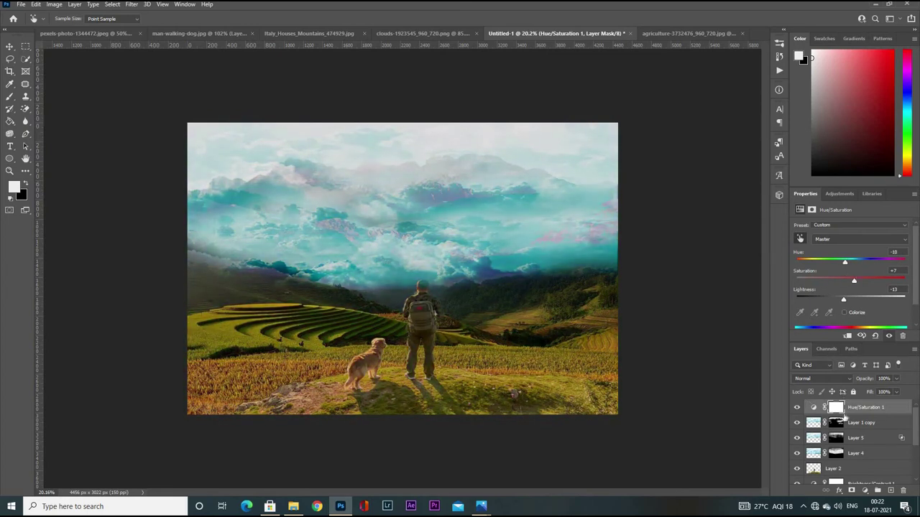
Invert the Hue/Saturation mask and brush the tint back into selected areas
{"action": "key", "text": "ctrl+i"}
{"action": "scroll", "coordinate": [402, 269], "scroll_direction": "up", "scroll_amount": 1}
{"action": "key", "text": "b"}
{"action": "left_click_drag", "start_coordinate": [647, 388], "coordinate": [546, 331]}
{"action": "left_click_drag", "start_coordinate": [144, 265], "coordinate": [251, 327]}
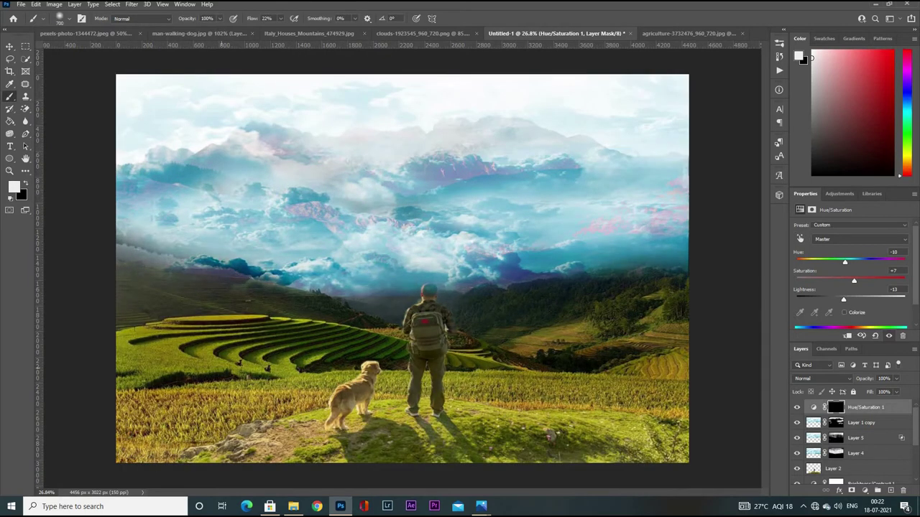
{"action": "left_click_drag", "start_coordinate": [129, 352], "coordinate": [301, 431]}
{"action": "scroll", "coordinate": [406, 383], "scroll_direction": "down", "scroll_amount": 3}
{"action": "scroll", "coordinate": [407, 383], "scroll_direction": "up", "scroll_amount": 2}
{"action": "scroll", "coordinate": [361, 337], "scroll_direction": "down", "scroll_amount": 1}
{"action": "key", "text": "v"}
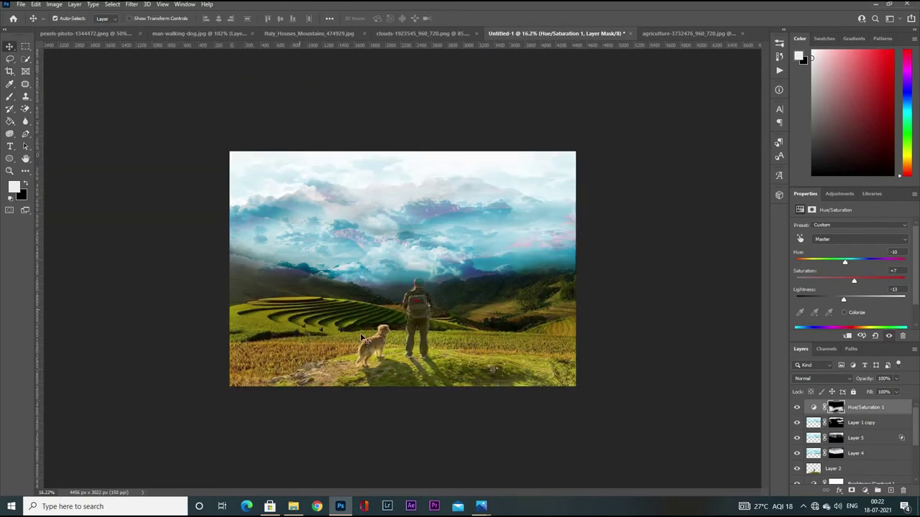
{"action": "scroll", "coordinate": [692, 405], "scroll_direction": "up", "scroll_amount": 1}
Add a yellow Solid Color fill layer, undoing an accidental Invert adjustment
{"action": "key", "text": "i"}
{"action": "left_click", "coordinate": [864, 491]}
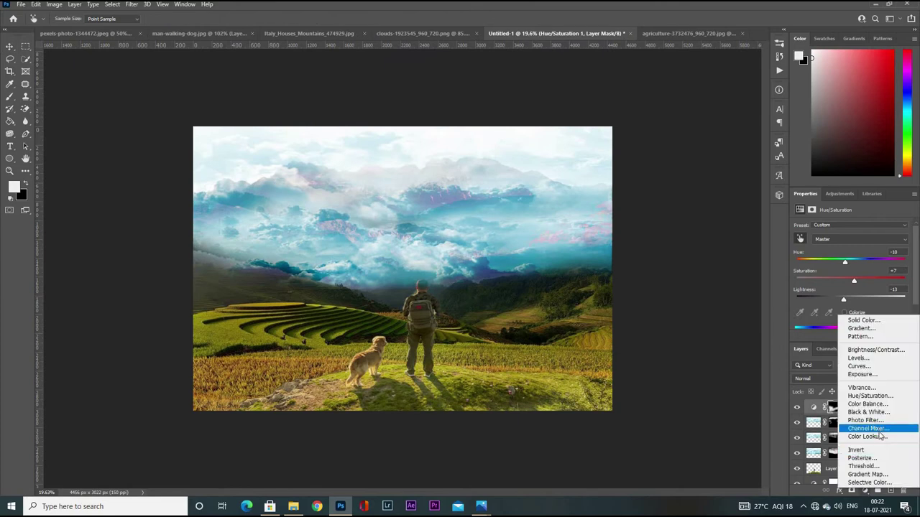
{"action": "left_click", "coordinate": [856, 449]}
{"action": "key", "text": "ctrl+z"}
{"action": "left_click", "coordinate": [864, 490]}
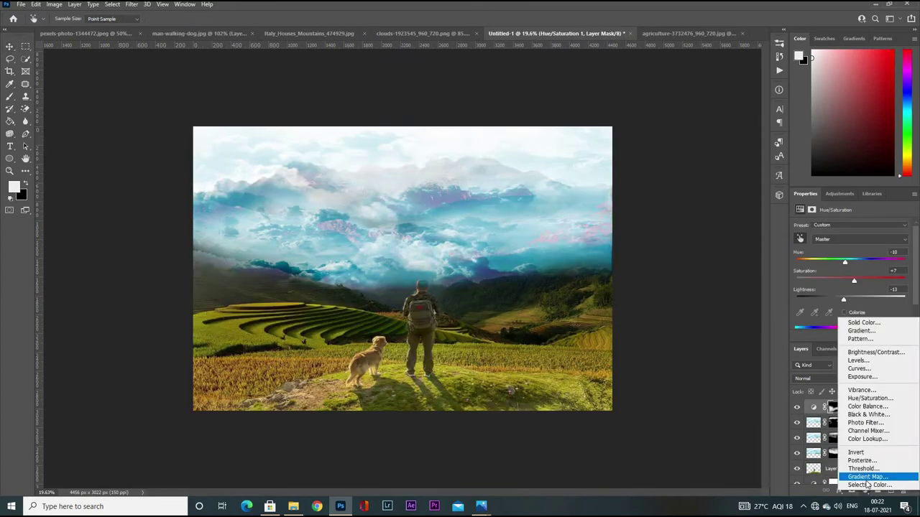
{"action": "left_click", "coordinate": [863, 323]}
{"action": "left_click", "coordinate": [554, 314]}
{"action": "left_click", "coordinate": [661, 302]}
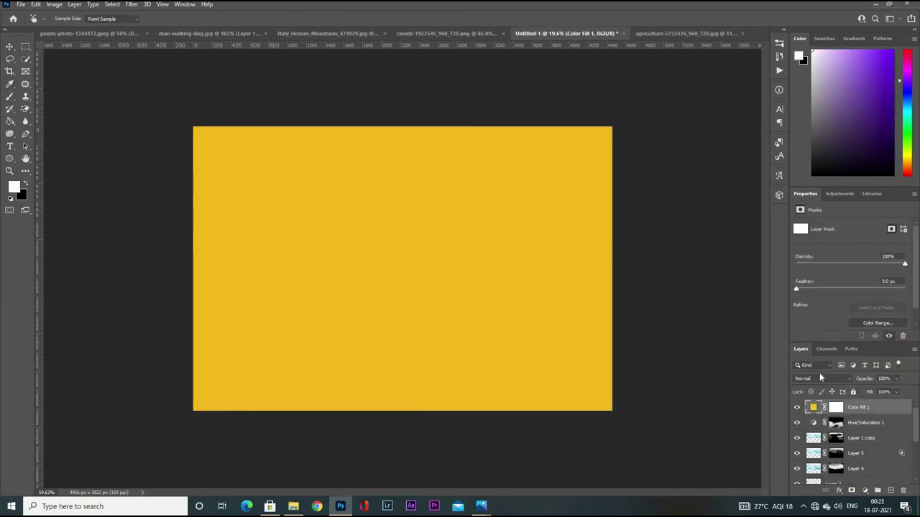
Move the yellow fill two layers down, keep Normal blending, and lower opacity to about 20%
{"action": "left_click", "coordinate": [812, 379]}
{"action": "key", "text": "Escape"}
{"action": "key", "text": "ctrl+bracketleft"}
{"action": "key", "text": "ctrl+bracketleft"}
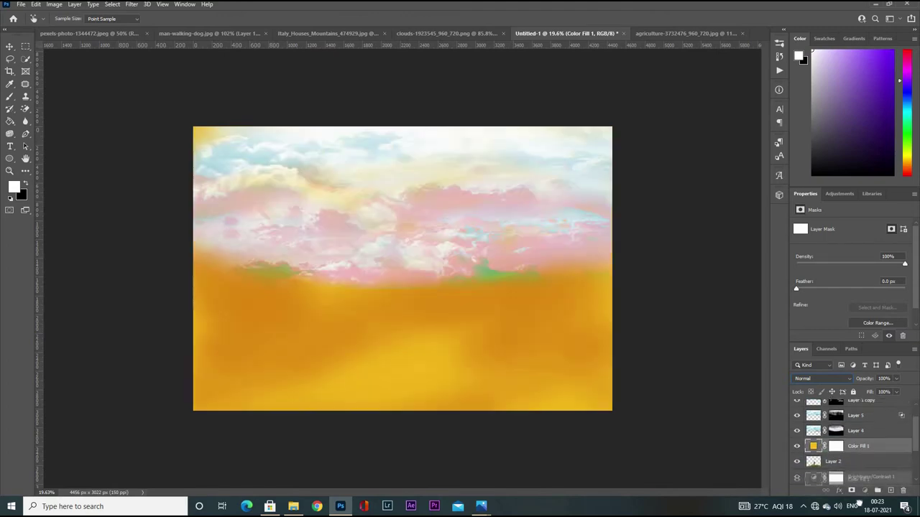
{"action": "key", "text": "ctrl+bracketleft"}
{"action": "left_click", "coordinate": [819, 379]}
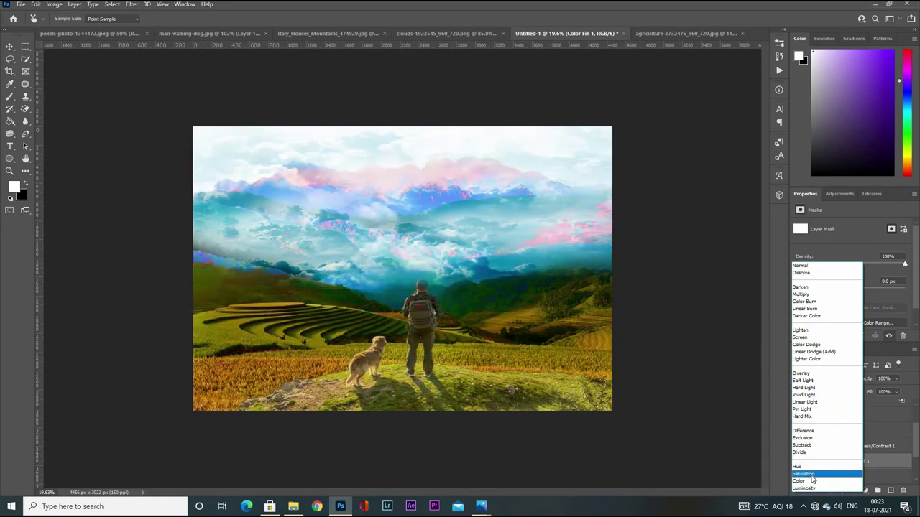
{"action": "key", "text": "Escape"}
{"action": "left_click_drag", "start_coordinate": [883, 393], "coordinate": [864, 390]}
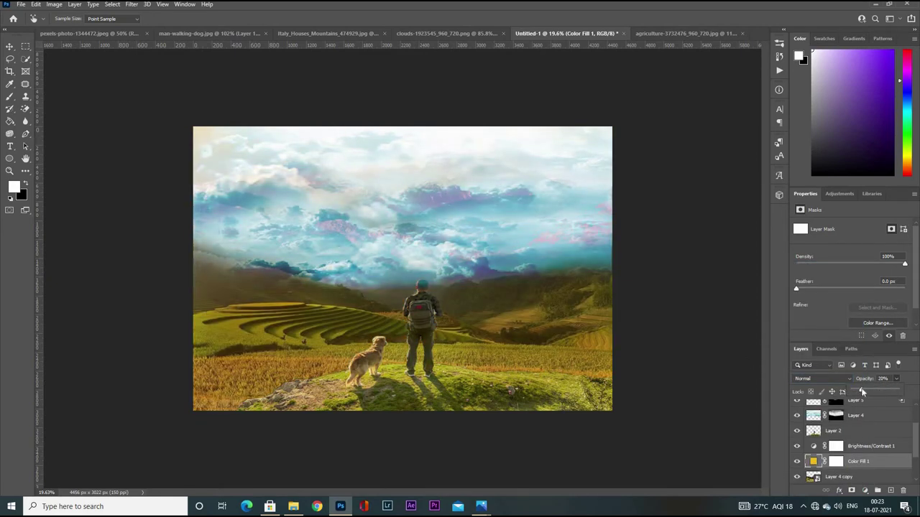
Invert the yellow fill's mask and brush white across the mountain band
{"action": "left_click", "coordinate": [835, 460]}
{"action": "key", "text": "ctrl+i"}
{"action": "scroll", "coordinate": [402, 268], "scroll_direction": "up", "scroll_amount": 1}
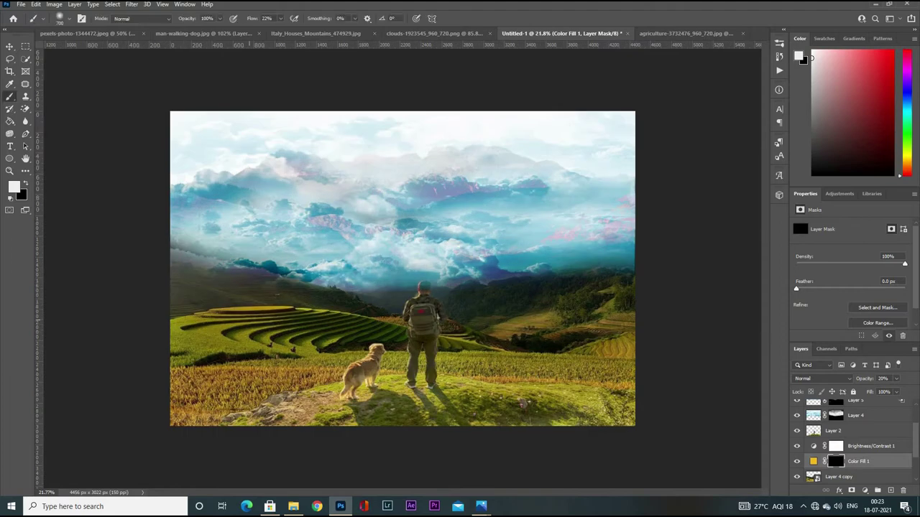
{"action": "key", "text": "b"}
{"action": "left_click_drag", "start_coordinate": [257, 295], "coordinate": [615, 302]}
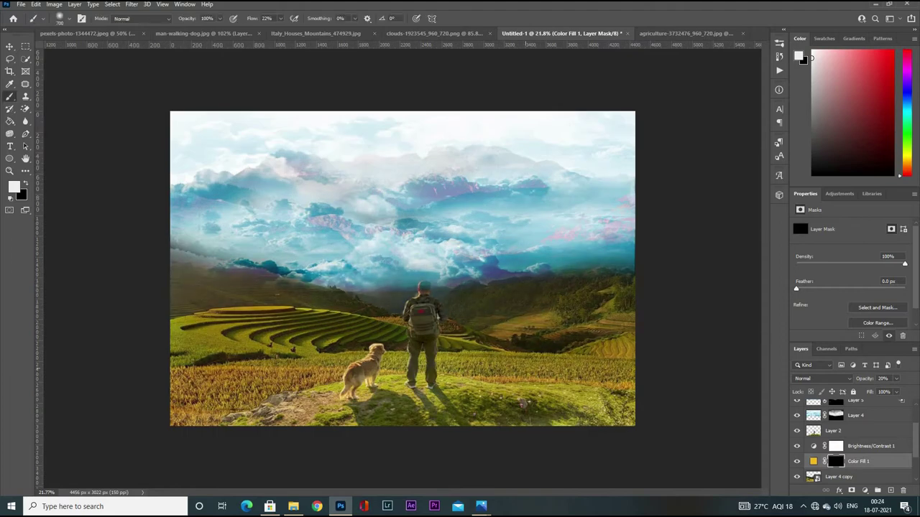
{"action": "scroll", "coordinate": [402, 268], "scroll_direction": "down", "scroll_amount": 1}
{"action": "scroll", "coordinate": [848, 438], "scroll_direction": "down", "scroll_amount": 1}
Try Blend If on the yellow fill, then fine-tune its opacity to 21%
{"action": "double_click", "coordinate": [881, 422]}
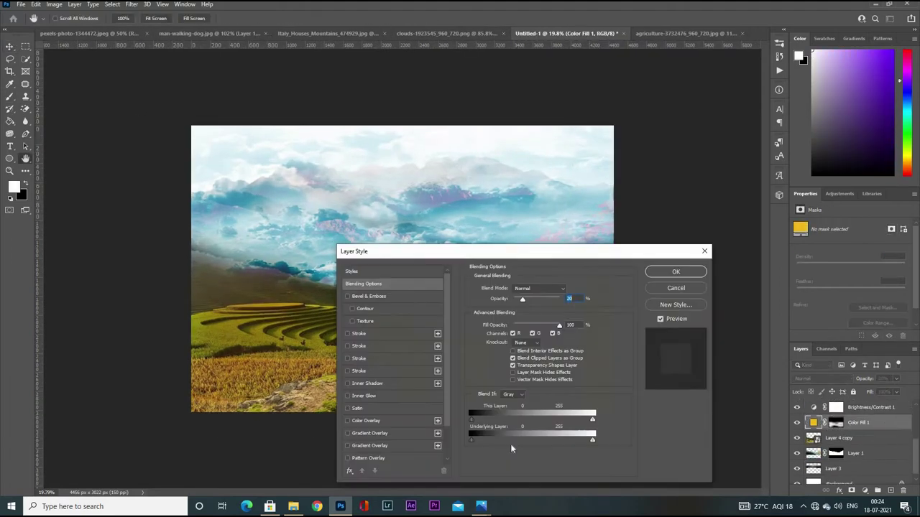
{"action": "left_click_drag", "start_coordinate": [657, 234], "coordinate": [697, 240]}
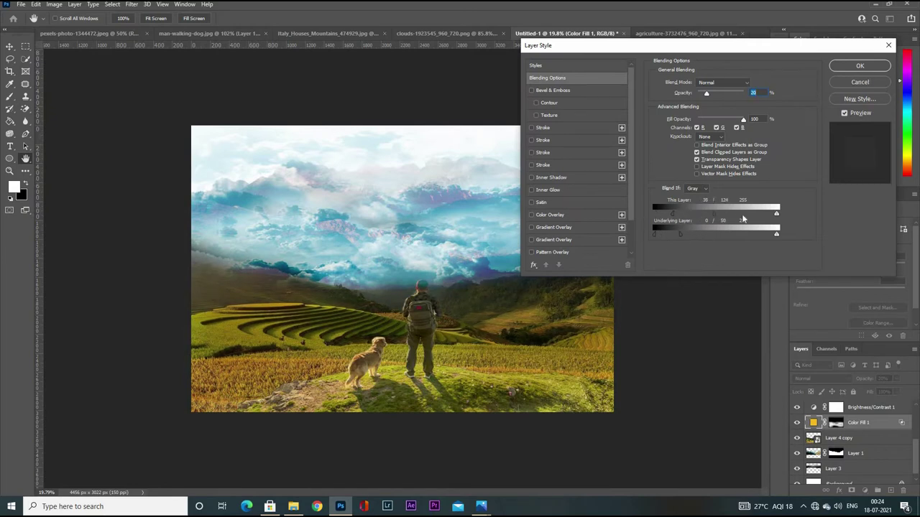
{"action": "left_click", "coordinate": [859, 82]}
{"action": "scroll", "coordinate": [402, 268], "scroll_direction": "up", "scroll_amount": 1}
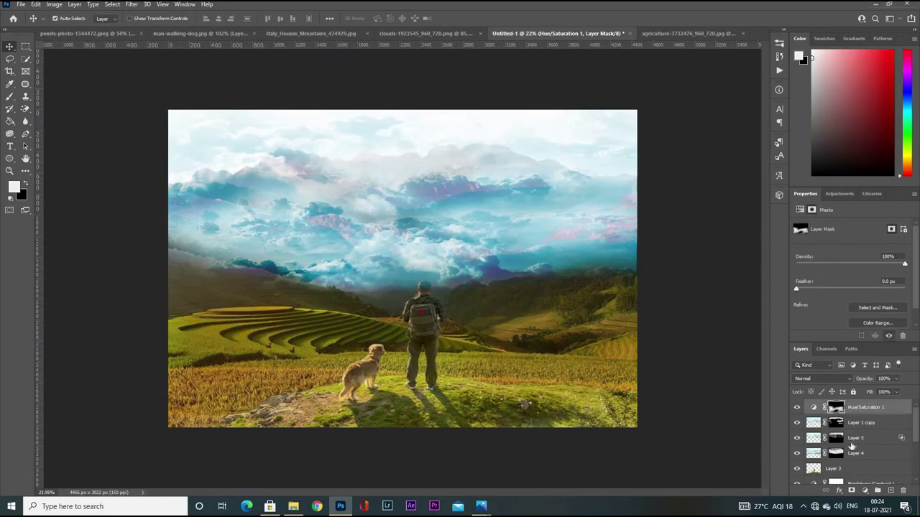
{"action": "left_click", "coordinate": [896, 379]}
{"action": "left_click_drag", "start_coordinate": [907, 389], "coordinate": [882, 390]}
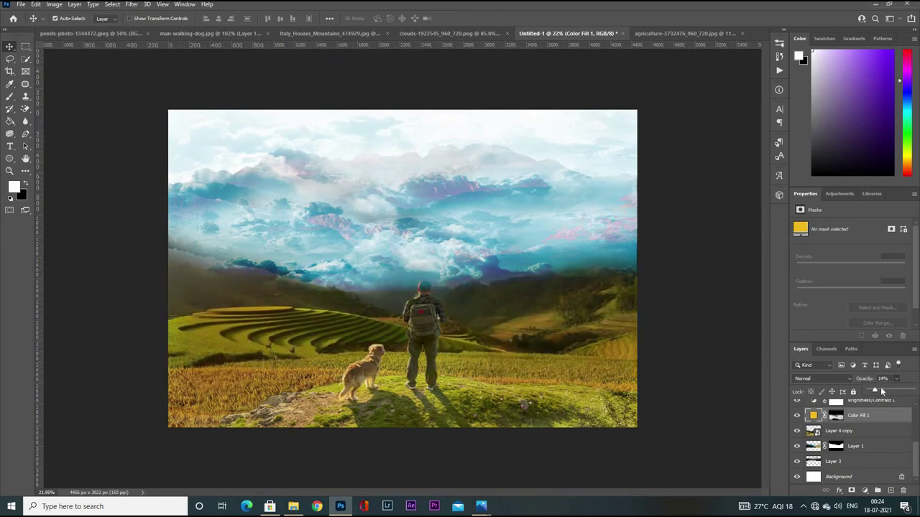
{"action": "left_click", "coordinate": [835, 415]}
{"action": "scroll", "coordinate": [377, 284], "scroll_direction": "up", "scroll_amount": 1}
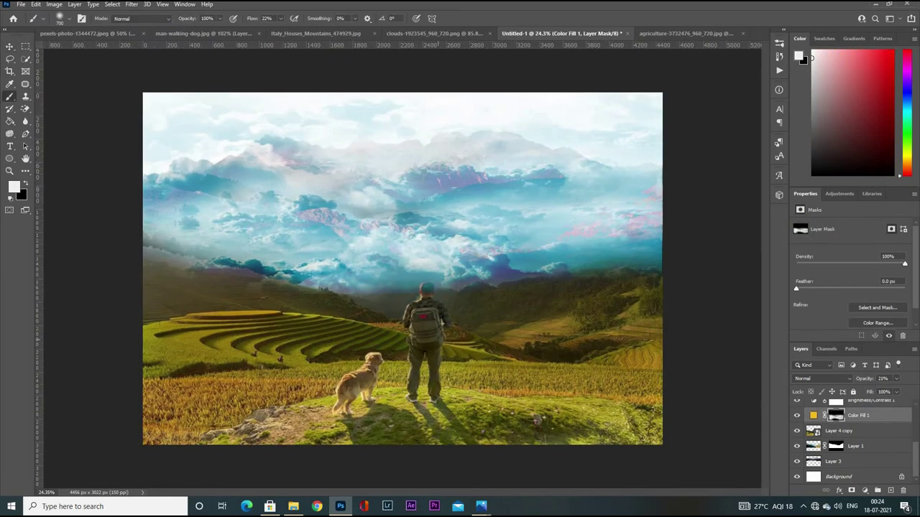
Select Layer 4's mask for brush painting and toggle Layer 4 off and on to check its clouds
{"action": "left_click", "coordinate": [376, 284]}
{"action": "key", "text": "b"}
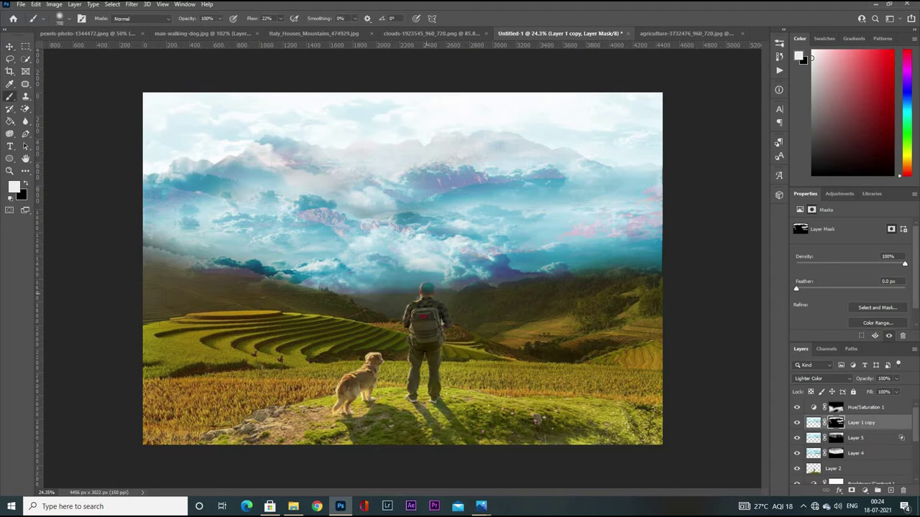
{"action": "left_click", "coordinate": [865, 440]}
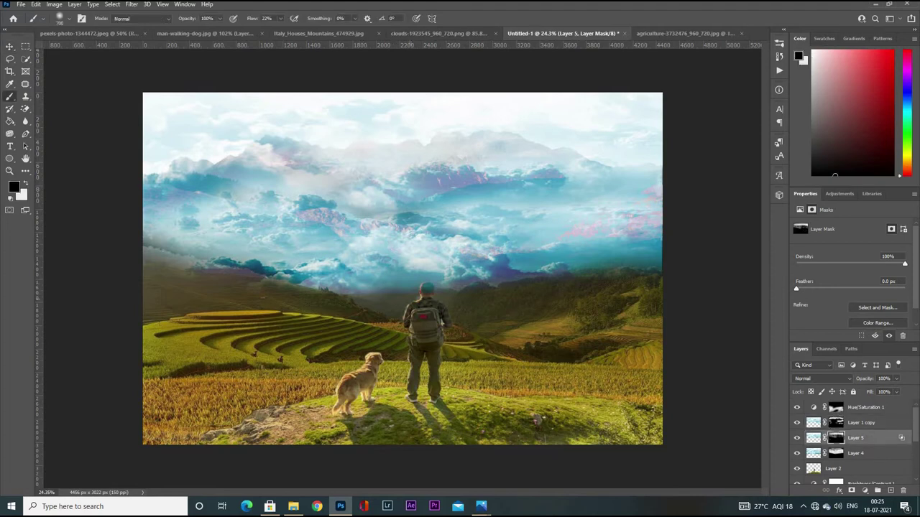
{"action": "left_click", "coordinate": [835, 453]}
{"action": "key", "text": "x"}
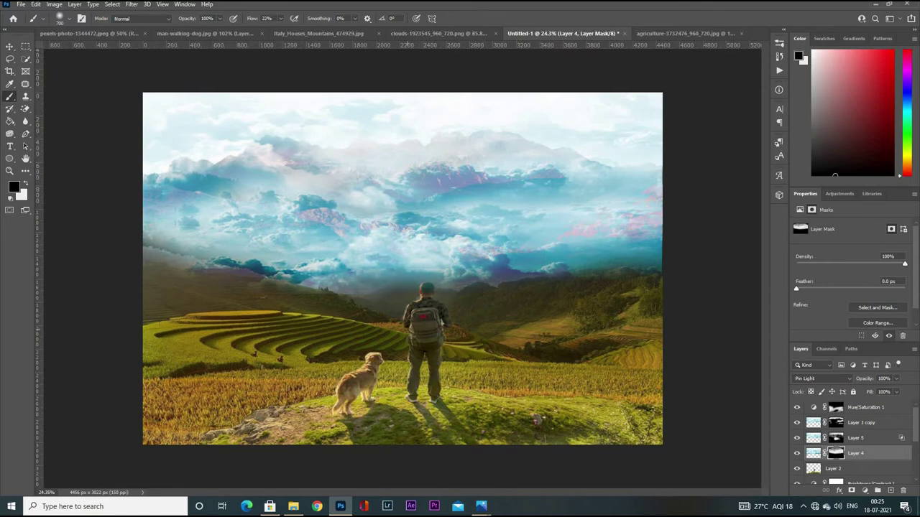
{"action": "scroll", "coordinate": [457, 265], "scroll_direction": "down", "scroll_amount": 3}
{"action": "left_click", "coordinate": [796, 453]}
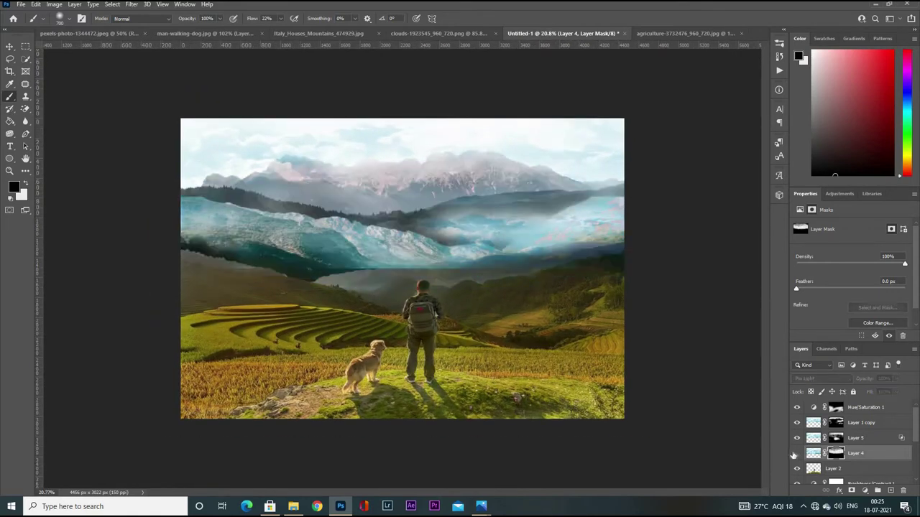
{"action": "left_click", "coordinate": [862, 422]}
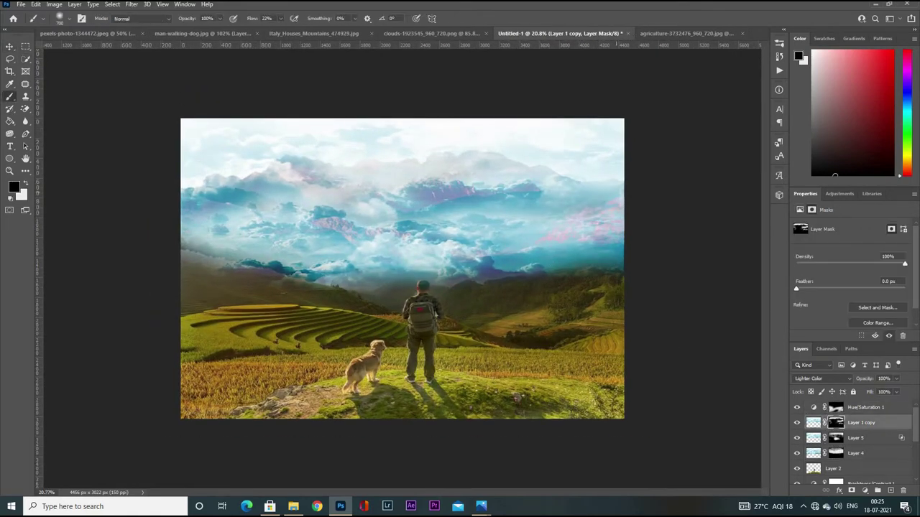
Paint white on Layer 4's mask near the right horizon, then paint out some upper-right clouds
{"action": "left_click", "coordinate": [855, 437]}
{"action": "left_click", "coordinate": [855, 453]}
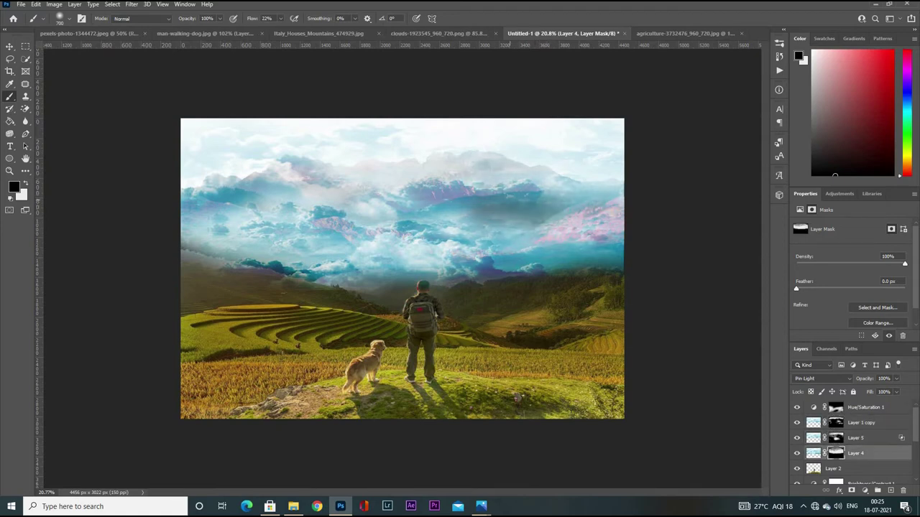
{"action": "key", "text": "x"}
{"action": "scroll", "coordinate": [503, 201], "scroll_direction": "up", "scroll_amount": 2}
{"action": "left_click_drag", "start_coordinate": [590, 270], "coordinate": [669, 288]}
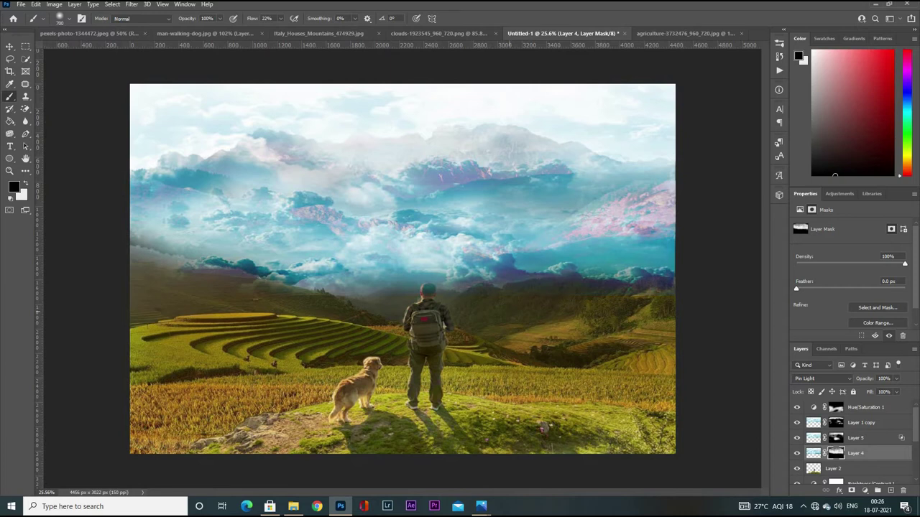
{"action": "key", "text": "x"}
{"action": "mouse_move", "coordinate": [622, 194]}
{"action": "left_mouse_down"}
{"action": "mouse_move", "coordinate": [525, 191]}
{"action": "mouse_move", "coordinate": [588, 198]}
{"action": "left_mouse_up"}
{"action": "key", "text": "x"}
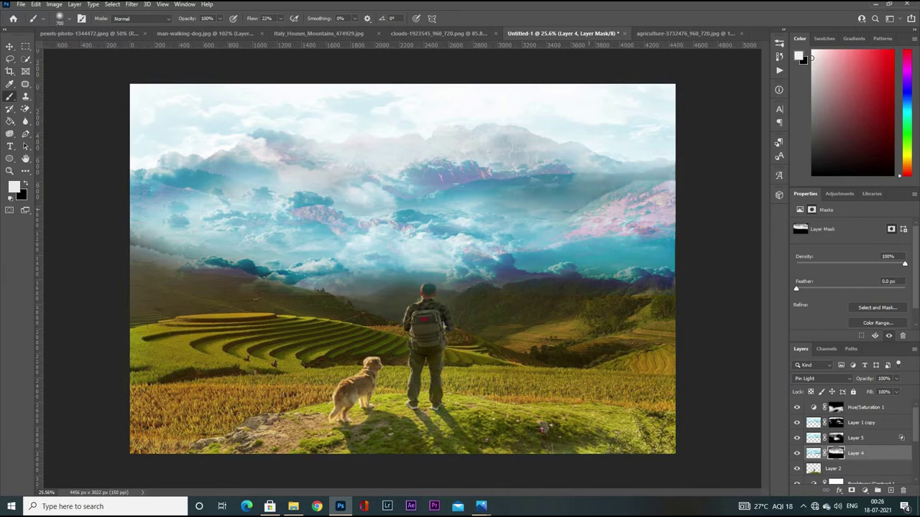
Keep refining Layer 4's cloud mask, swapping between black and white paint
{"action": "scroll", "coordinate": [402, 269], "scroll_direction": "down", "scroll_amount": 1}
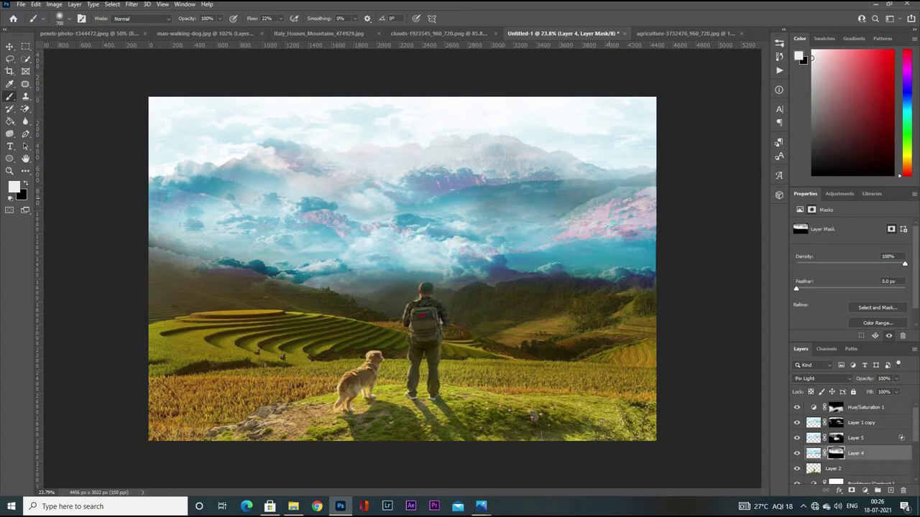
{"action": "scroll", "coordinate": [402, 269], "scroll_direction": "down", "scroll_amount": 3}
{"action": "key", "text": "x"}
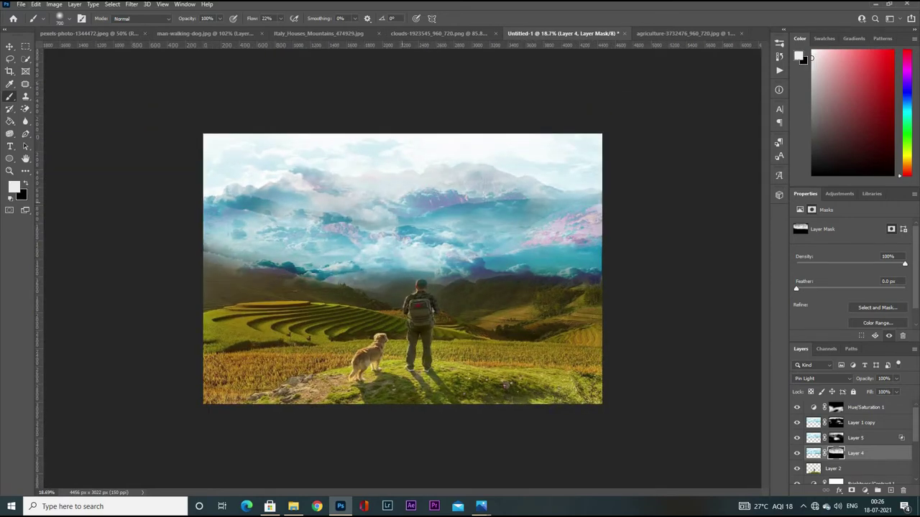
{"action": "scroll", "coordinate": [402, 268], "scroll_direction": "down", "scroll_amount": 3}
{"action": "scroll", "coordinate": [402, 268], "scroll_direction": "up", "scroll_amount": 6}
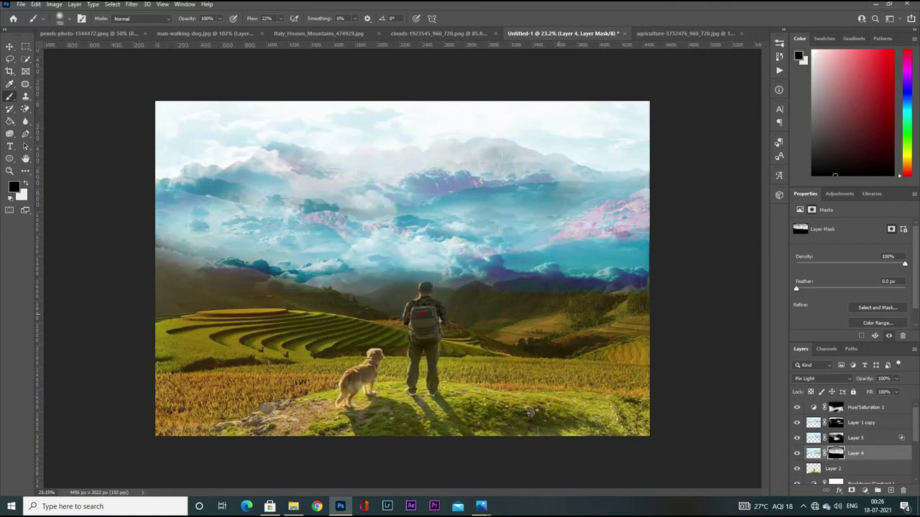
{"action": "scroll", "coordinate": [403, 268], "scroll_direction": "down", "scroll_amount": 3}
{"action": "key", "text": "x"}
{"action": "scroll", "coordinate": [402, 269], "scroll_direction": "up", "scroll_amount": 3}
{"action": "key", "text": "x"}
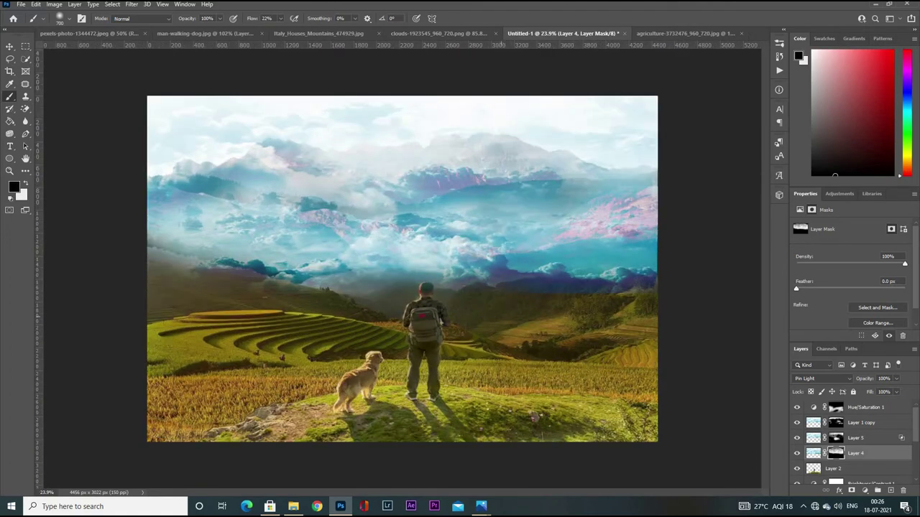
{"action": "scroll", "coordinate": [402, 269], "scroll_direction": "down", "scroll_amount": 3}
{"action": "key", "text": "x"}
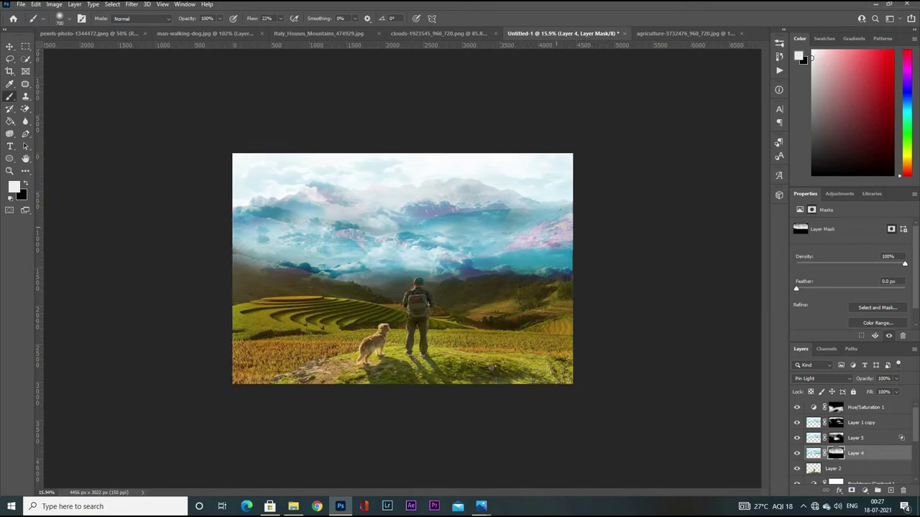
{"action": "scroll", "coordinate": [486, 288], "scroll_direction": "up", "scroll_amount": 1}
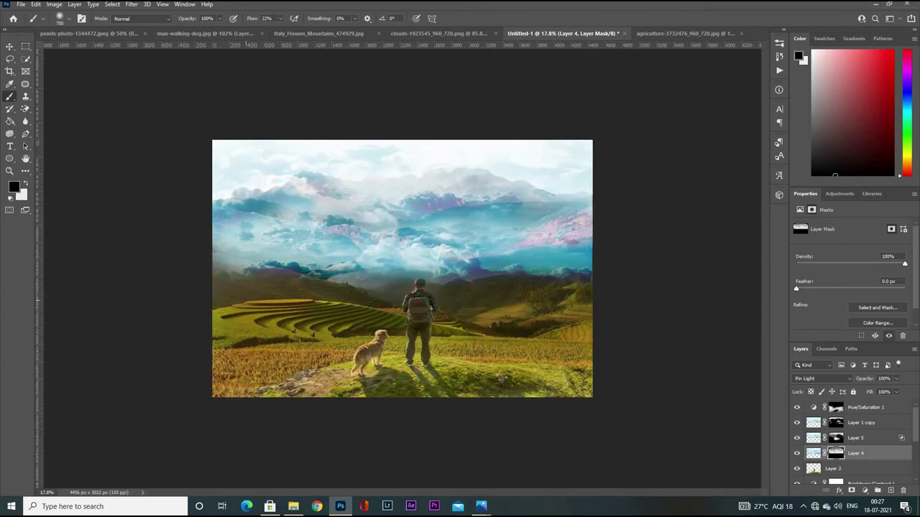
{"action": "key", "text": "v"}
{"action": "scroll", "coordinate": [532, 283], "scroll_direction": "down", "scroll_amount": 1}
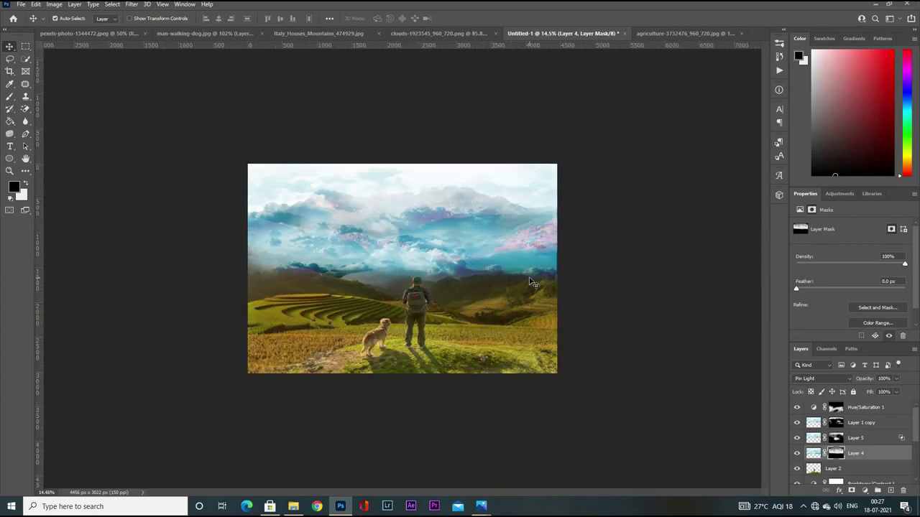
Cycle through the open documents back to Untitled-1 and bring up File Explorer
{"action": "key", "text": "ctrl+shift+Tab"}
{"action": "key", "text": "ctrl+shift+Tab"}
{"action": "key", "text": "ctrl+shift+Tab"}
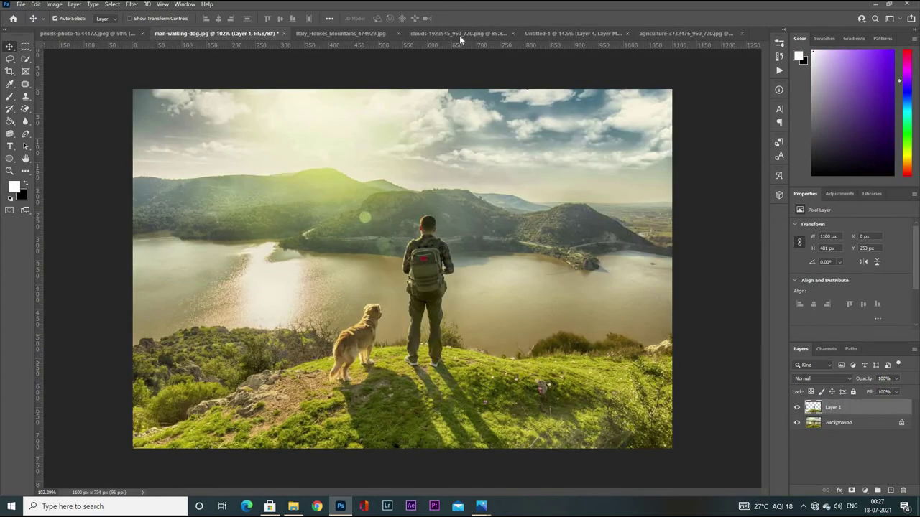
{"action": "key", "text": "ctrl+Tab"}
{"action": "key", "text": "ctrl+Tab"}
{"action": "key", "text": "ctrl+Tab"}
{"action": "key", "text": "ctrl+Tab"}
{"action": "key", "text": "ctrl+Tab"}
{"action": "key", "text": "ctrl+Tab"}
{"action": "left_click", "coordinate": [459, 33]}
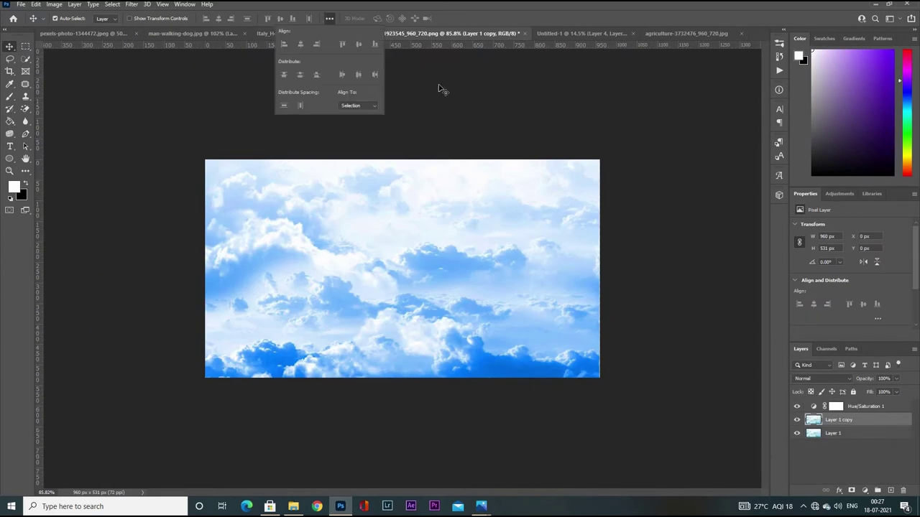
{"action": "key", "text": "ctrl+shift+Tab"}
{"action": "left_click", "coordinate": [581, 33]}
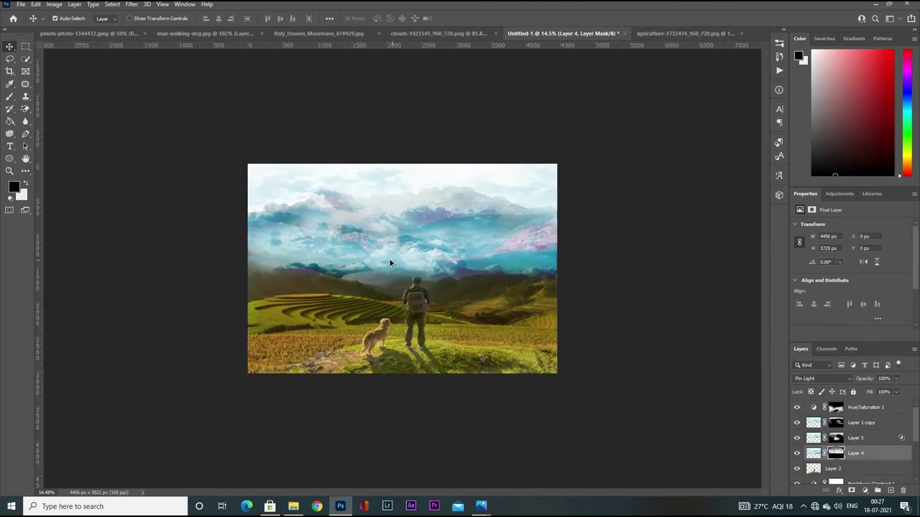
{"action": "left_click", "coordinate": [678, 33]}
{"action": "left_click", "coordinate": [562, 33]}
{"action": "left_click", "coordinate": [294, 506]}
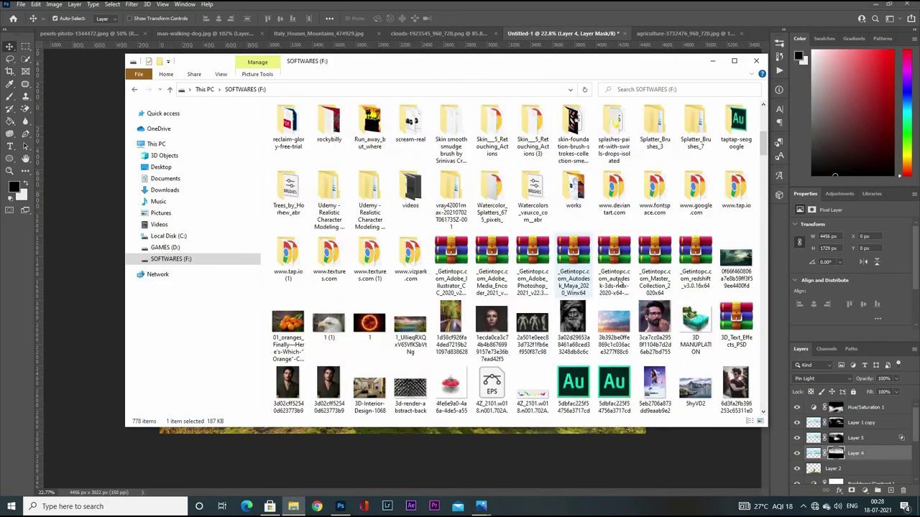
Scroll the F: drive listing to sky-3238050 and drag it into the Untitled-1 composite
{"action": "scroll", "coordinate": [332, 232], "scroll_direction": "down", "scroll_amount": 3}
{"action": "scroll", "coordinate": [493, 244], "scroll_direction": "down", "scroll_amount": 3}
{"action": "scroll", "coordinate": [467, 241], "scroll_direction": "down", "scroll_amount": 4}
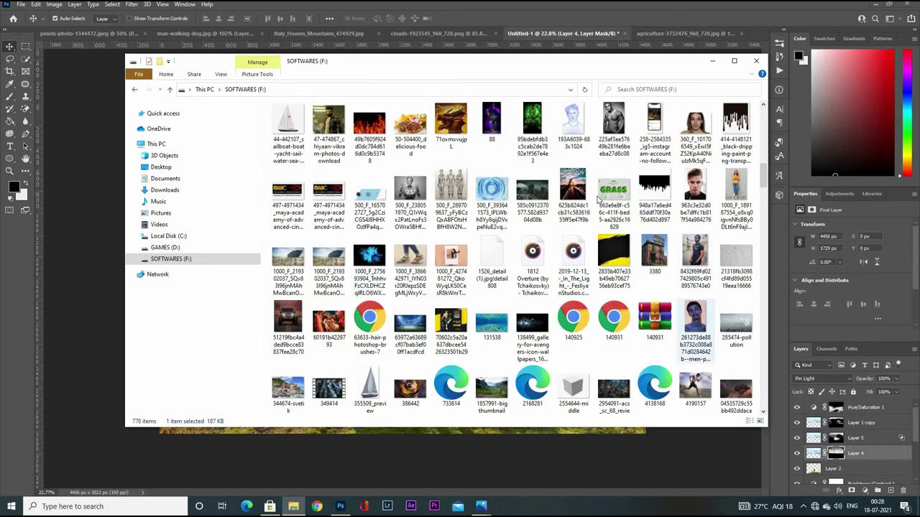
{"action": "scroll", "coordinate": [445, 237], "scroll_direction": "down", "scroll_amount": 4}
{"action": "scroll", "coordinate": [423, 232], "scroll_direction": "down", "scroll_amount": 3}
{"action": "scroll", "coordinate": [423, 232], "scroll_direction": "down", "scroll_amount": 5}
{"action": "scroll", "coordinate": [503, 237], "scroll_direction": "down", "scroll_amount": 5}
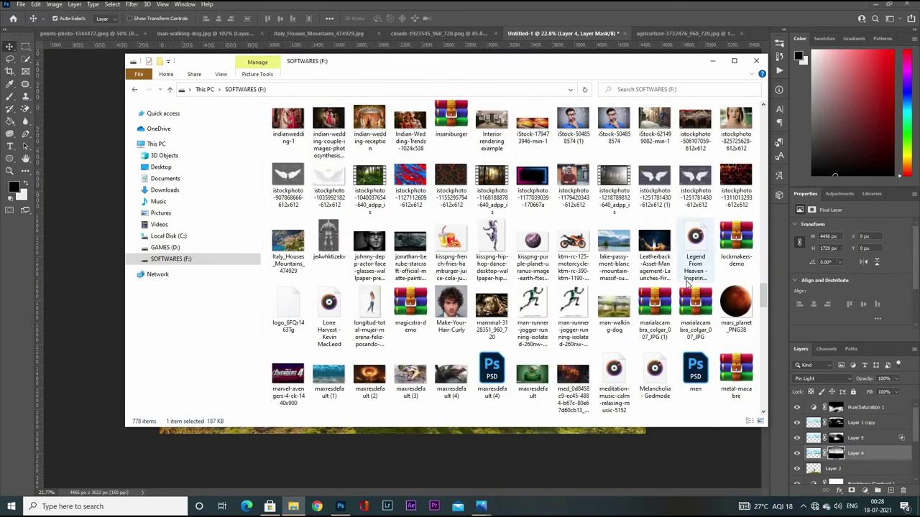
{"action": "scroll", "coordinate": [611, 244], "scroll_direction": "down", "scroll_amount": 5}
{"action": "mouse_move", "coordinate": [694, 252]}
{"action": "left_mouse_down"}
{"action": "mouse_move", "coordinate": [341, 503]}
{"action": "mouse_move", "coordinate": [529, 189]}
{"action": "mouse_move", "coordinate": [566, 215]}
{"action": "mouse_move", "coordinate": [572, 181]}
{"action": "mouse_move", "coordinate": [532, 180]}
{"action": "mouse_move", "coordinate": [539, 162]}
{"action": "left_mouse_up"}
Place the castle image, then enlarge it wider and taller in the upper-right sky
{"action": "key", "text": "Return"}
{"action": "left_click", "coordinate": [823, 379]}
{"action": "key", "text": "Escape"}
{"action": "key", "text": "ctrl+t"}
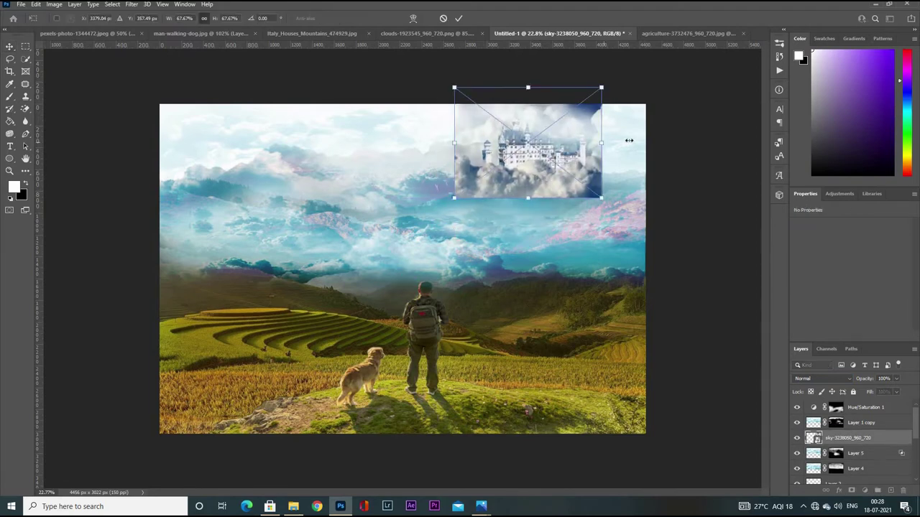
{"action": "left_click_drag", "start_coordinate": [598, 142], "coordinate": [653, 143]}
{"action": "left_click_drag", "start_coordinate": [550, 206], "coordinate": [550, 214]}
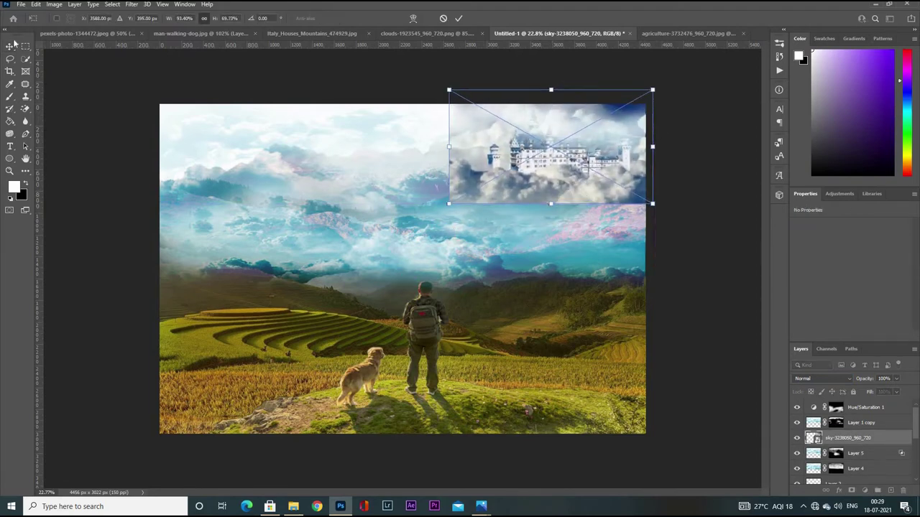
{"action": "key", "text": "Return"}
Add a hide-all mask to the castle layer and paint the castle back into view
{"action": "left_click", "coordinate": [802, 378]}
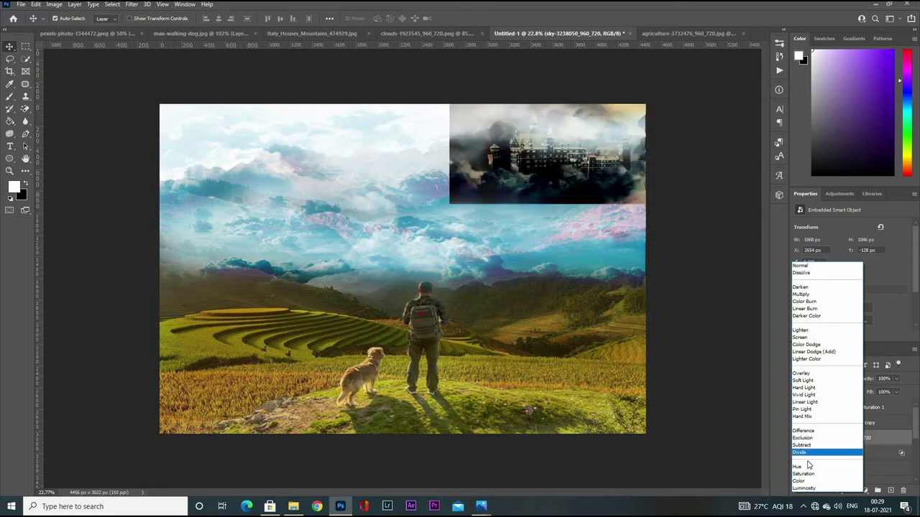
{"action": "key", "text": "Escape"}
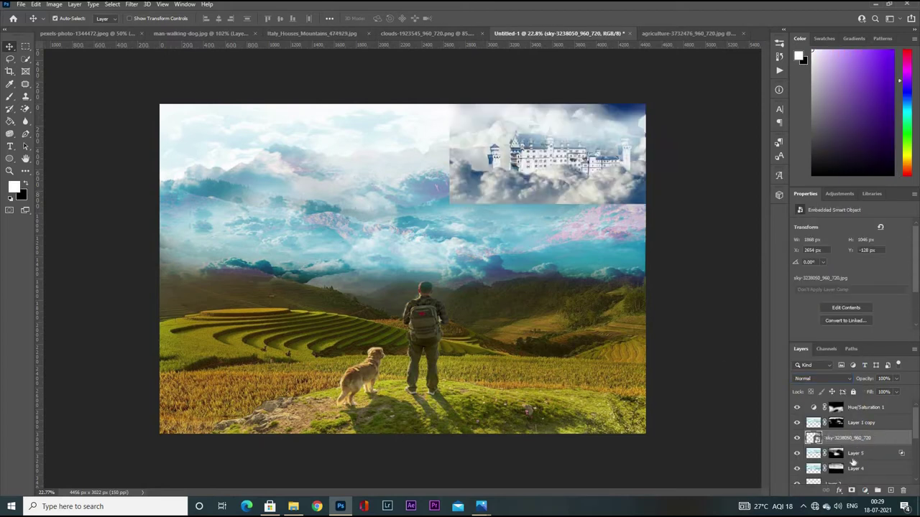
{"action": "left_click", "coordinate": [850, 490], "text": "alt"}
{"action": "key", "text": "b"}
{"action": "mouse_move", "coordinate": [582, 154]}
{"action": "left_mouse_down"}
{"action": "mouse_move", "coordinate": [524, 152]}
{"action": "mouse_move", "coordinate": [632, 115]}
{"action": "left_mouse_up"}
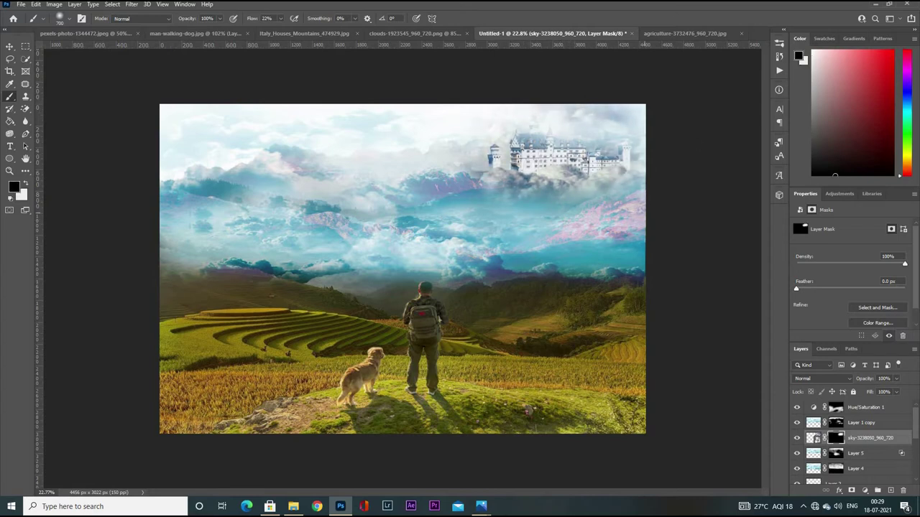
Paint out the dark sky around the castle on its layer mask
{"action": "scroll", "coordinate": [817, 440], "scroll_direction": "up", "scroll_amount": 1}
{"action": "mouse_move", "coordinate": [568, 144]}
{"action": "left_mouse_down"}
{"action": "mouse_move", "coordinate": [625, 115]}
{"action": "mouse_move", "coordinate": [567, 137]}
{"action": "left_mouse_up"}
{"action": "key", "text": "x"}
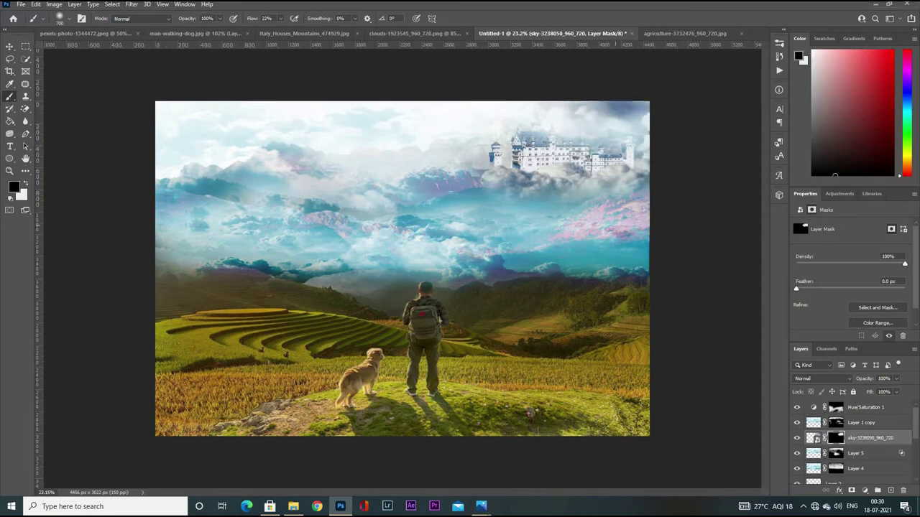
{"action": "key", "text": "x"}
{"action": "left_click_drag", "start_coordinate": [596, 135], "coordinate": [632, 111]}
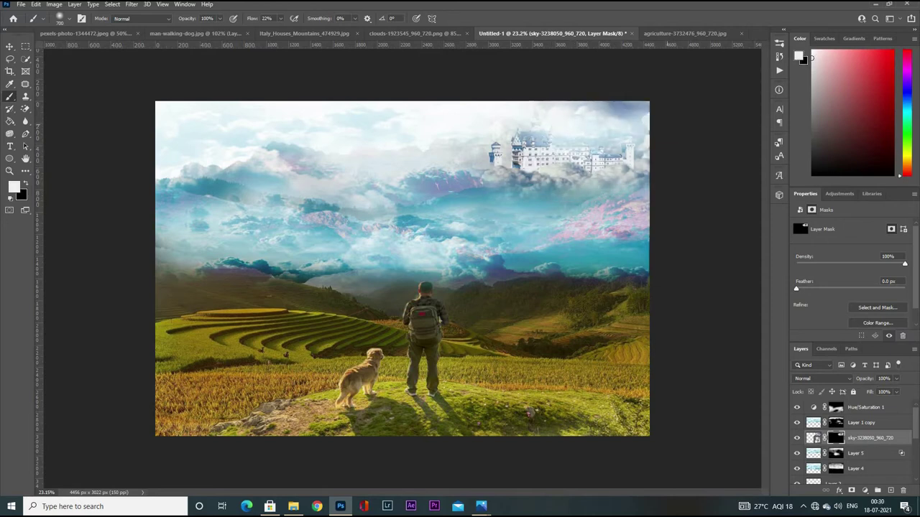
{"action": "left_click_drag", "start_coordinate": [575, 115], "coordinate": [643, 107]}
{"action": "key", "text": "x"}
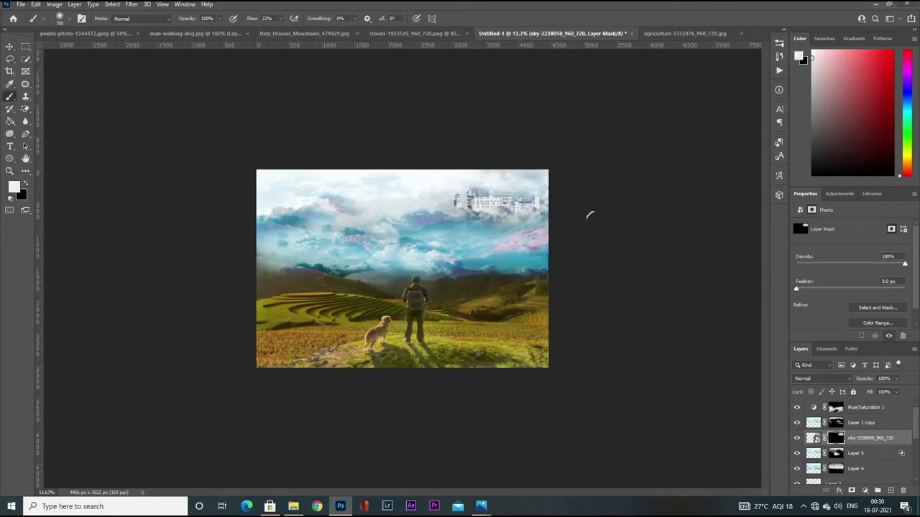
Blend the castle's surrounding sky softly into the upper-right corner clouds
{"action": "left_click", "coordinate": [822, 378]}
{"action": "key", "text": "Escape"}
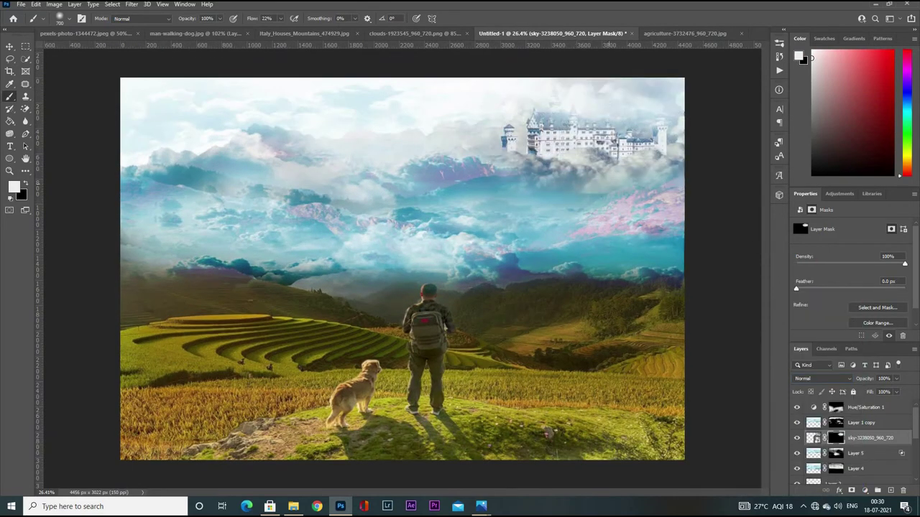
{"action": "scroll", "coordinate": [547, 432], "scroll_direction": "down", "scroll_amount": 2}
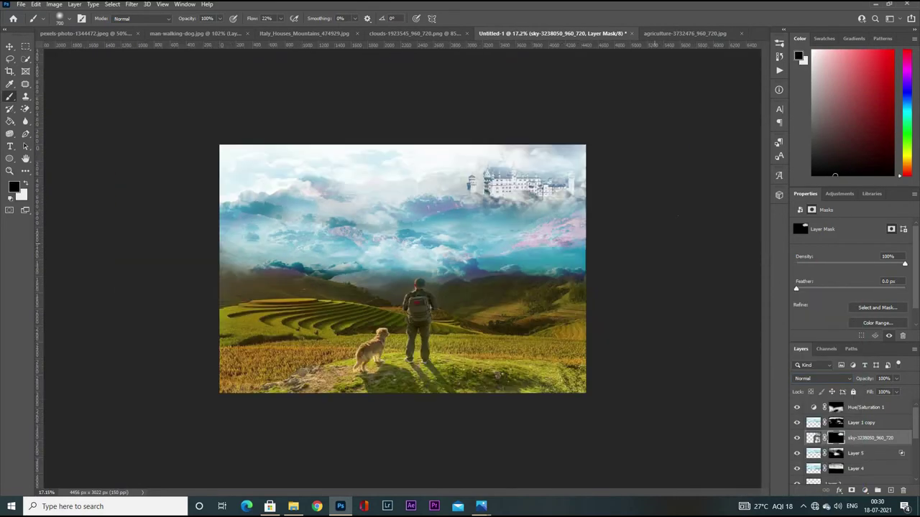
{"action": "scroll", "coordinate": [541, 425], "scroll_direction": "up", "scroll_amount": 1}
{"action": "left_click_drag", "start_coordinate": [575, 136], "coordinate": [625, 108]}
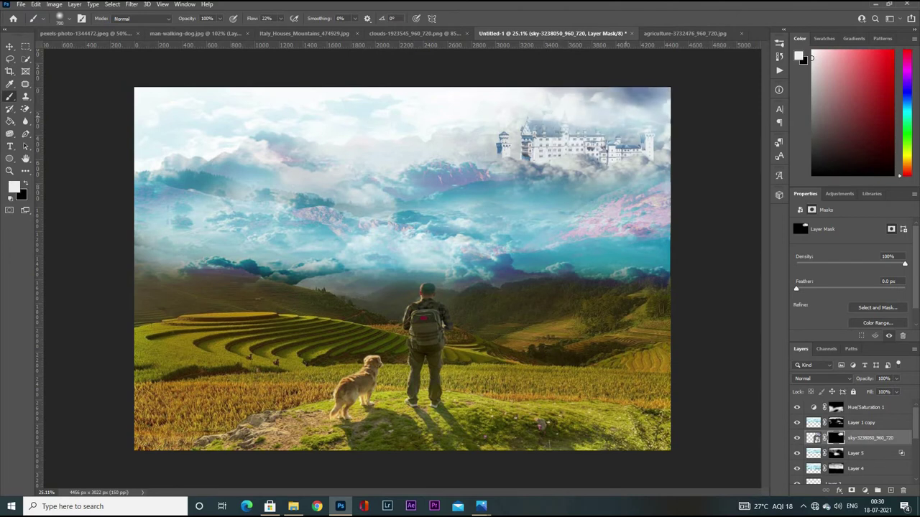
{"action": "key", "text": "x"}
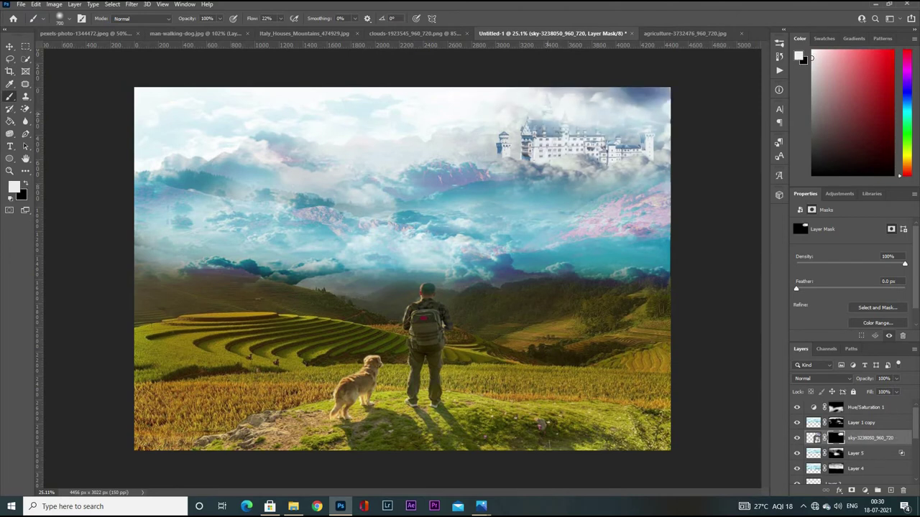
{"action": "scroll", "coordinate": [547, 167], "scroll_direction": "down", "scroll_amount": 2}
{"action": "key", "text": "v"}
{"action": "scroll", "coordinate": [547, 168], "scroll_direction": "up", "scroll_amount": 1}
Convert the castle layer to a smart object and add a cyan Solid Color fill layer
{"action": "right_click", "coordinate": [875, 441]}
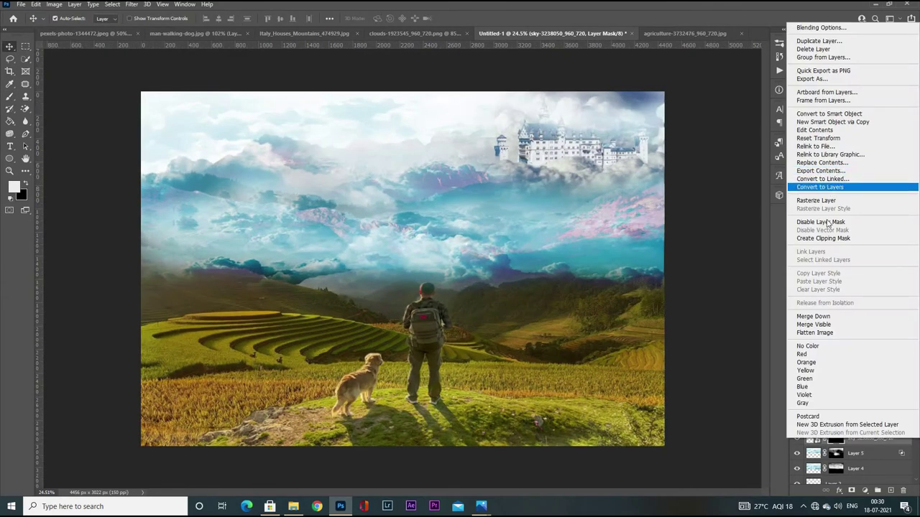
{"action": "left_click", "coordinate": [819, 115]}
{"action": "left_click", "coordinate": [865, 490]}
{"action": "left_click", "coordinate": [863, 320]}
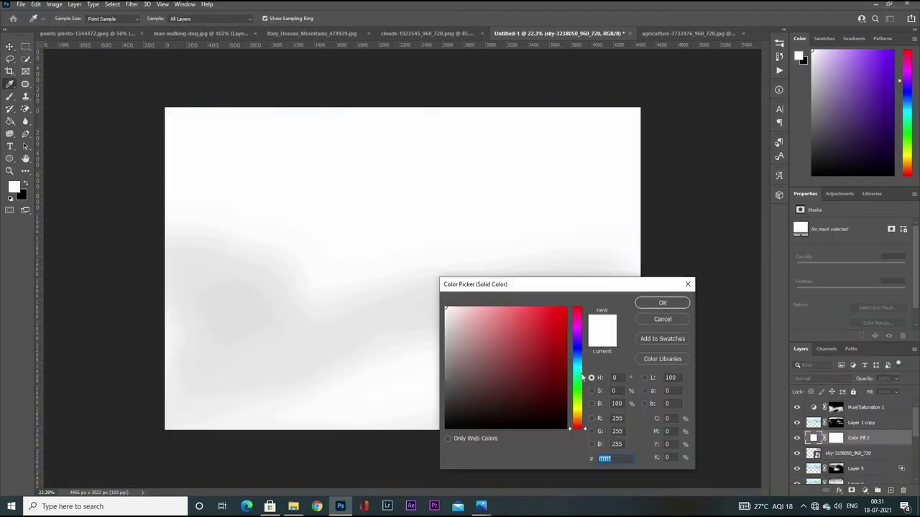
{"action": "mouse_move", "coordinate": [579, 424]}
{"action": "left_mouse_down"}
{"action": "mouse_move", "coordinate": [579, 362]}
{"action": "mouse_move", "coordinate": [580, 381]}
{"action": "left_mouse_up"}
{"action": "left_click", "coordinate": [539, 322]}
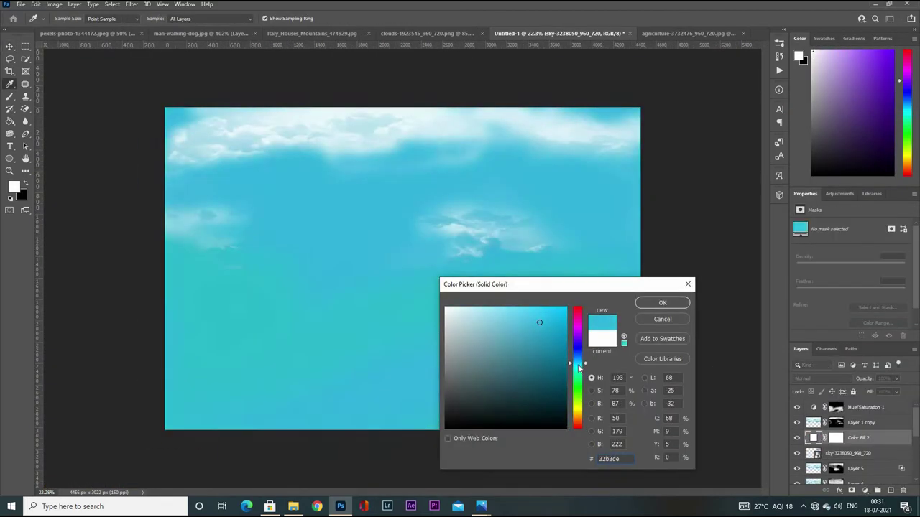
{"action": "left_click", "coordinate": [663, 302]}
Set the cyan fill layer to Color blend mode at 11% opacity
{"action": "left_click", "coordinate": [823, 379]}
{"action": "left_click", "coordinate": [839, 442]}
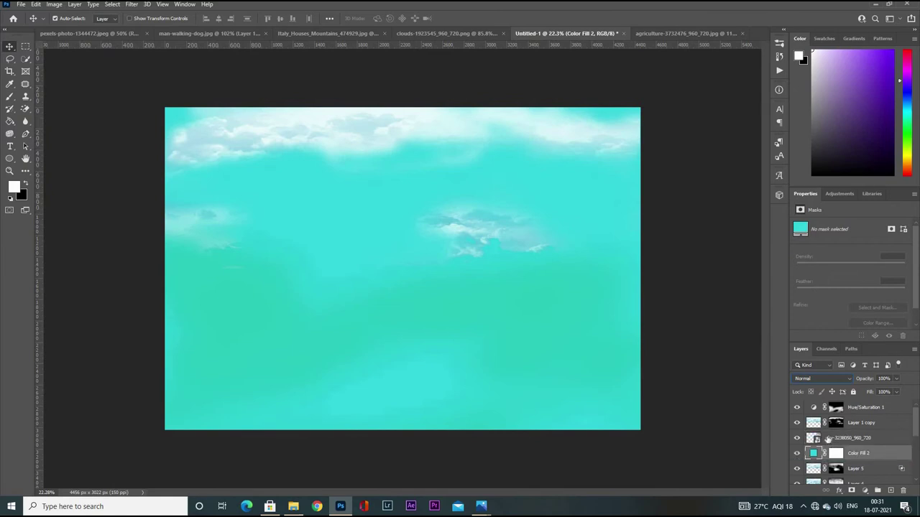
{"action": "left_click", "coordinate": [822, 378]}
{"action": "left_click", "coordinate": [743, 352]}
{"action": "left_click", "coordinate": [823, 378]}
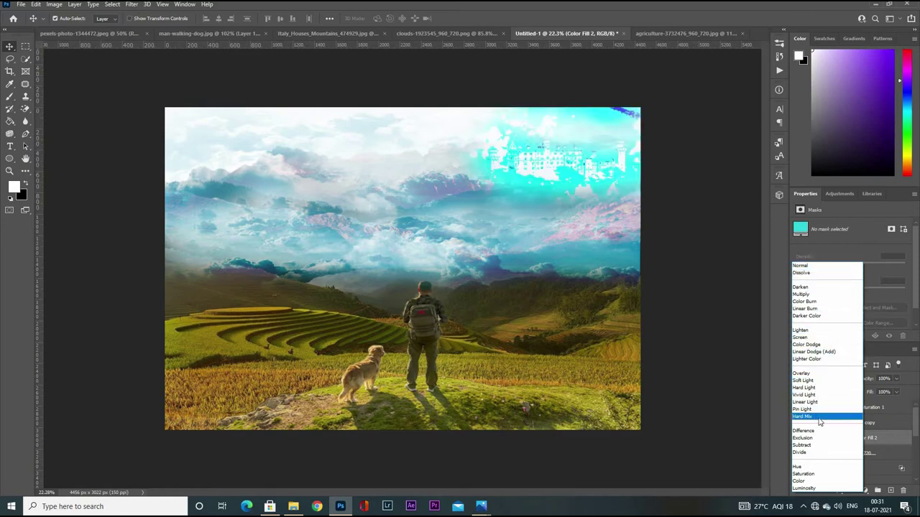
{"action": "left_click", "coordinate": [799, 481]}
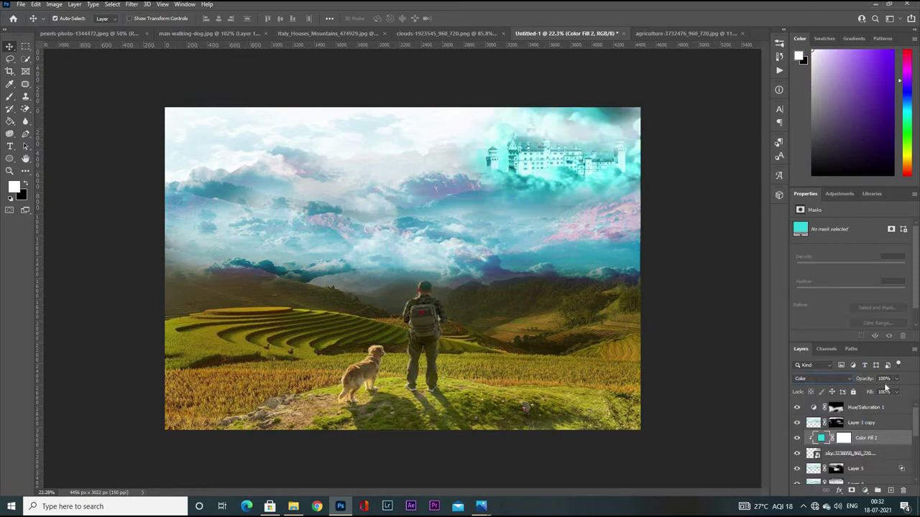
{"action": "left_click_drag", "start_coordinate": [882, 390], "coordinate": [856, 390]}
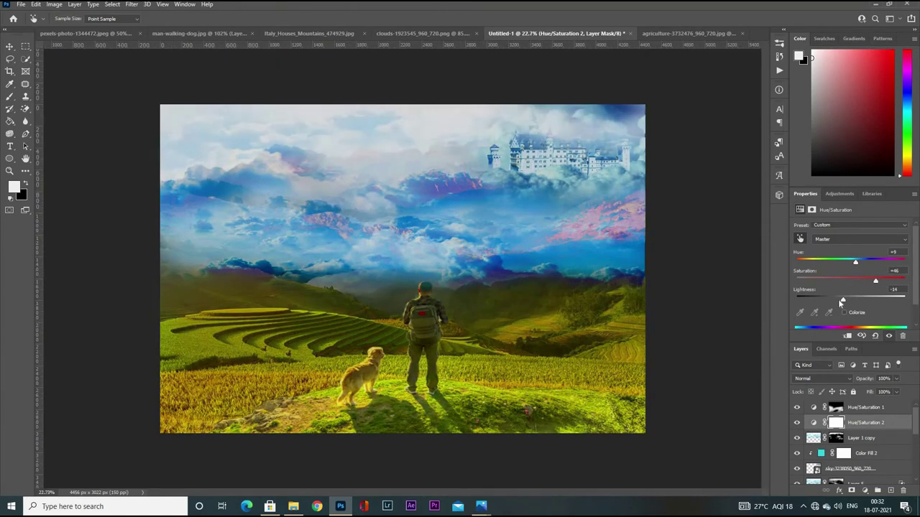
Fine-tune Hue +8, Saturation +50, Lightness -5, then invert the adjustment's mask and paint on it
{"action": "left_click_drag", "start_coordinate": [839, 300], "coordinate": [847, 298]}
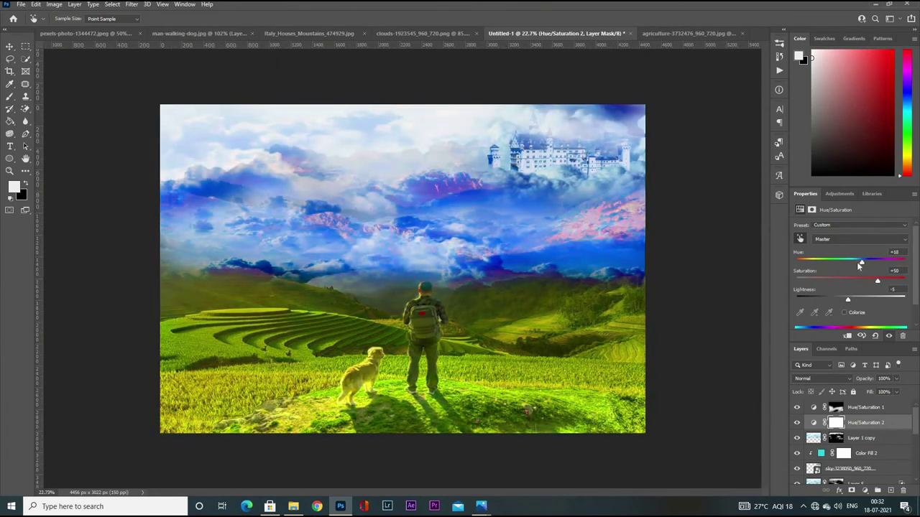
{"action": "key", "text": "ctrl+i"}
{"action": "key", "text": "b"}
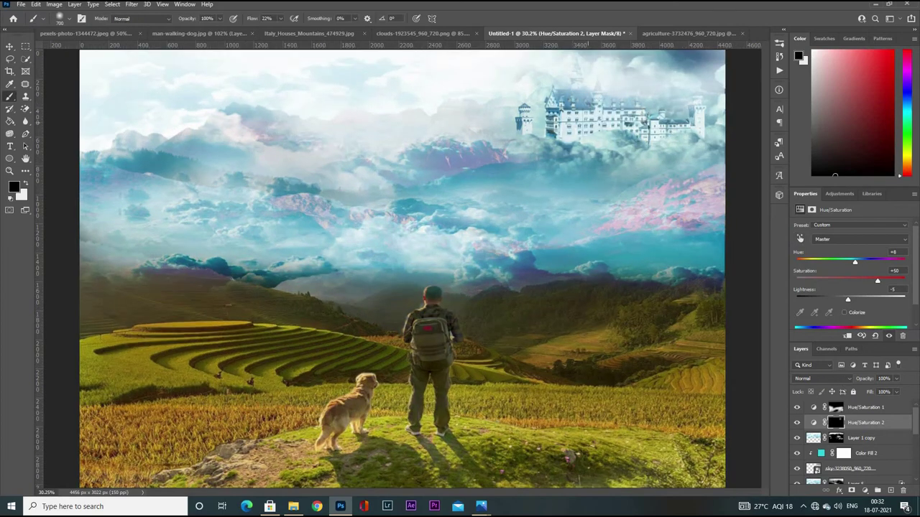
{"action": "key", "text": "x"}
{"action": "scroll", "coordinate": [403, 269], "scroll_direction": "down", "scroll_amount": 2, "text": "alt"}
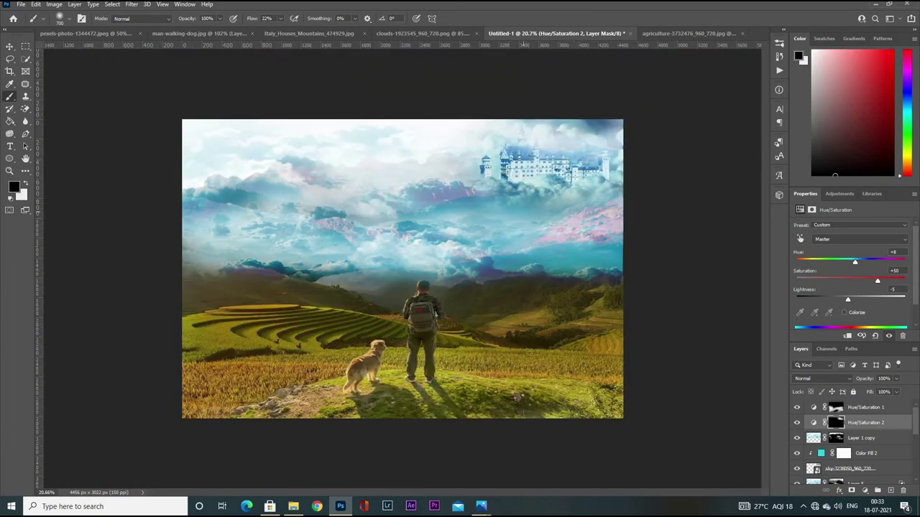
{"action": "scroll", "coordinate": [403, 270], "scroll_direction": "up", "scroll_amount": 1, "text": "alt"}
{"action": "left_click", "coordinate": [9, 46]}
Switch to the clouds image and shift its hue toward cyan with Hue/Saturation
{"action": "left_click", "coordinate": [688, 33]}
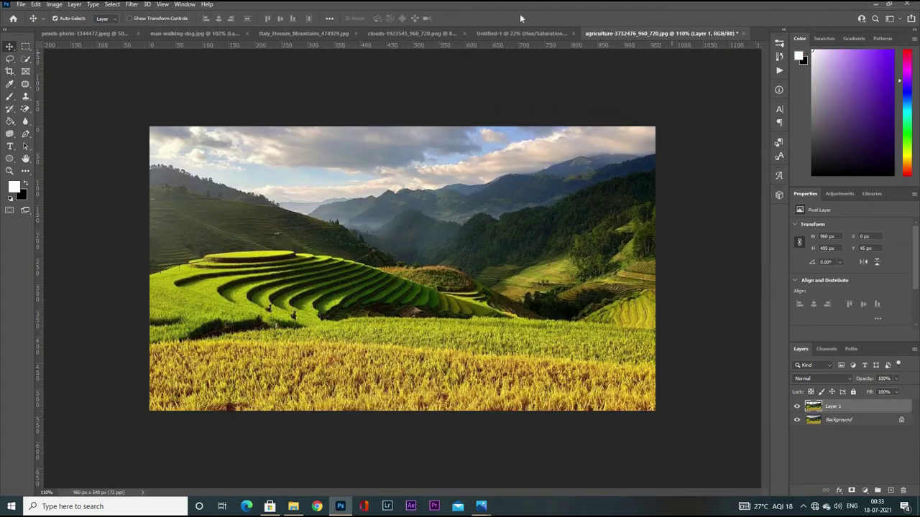
{"action": "left_click", "coordinate": [305, 33]}
{"action": "left_click", "coordinate": [442, 33]}
{"action": "key", "text": "ctrl+u"}
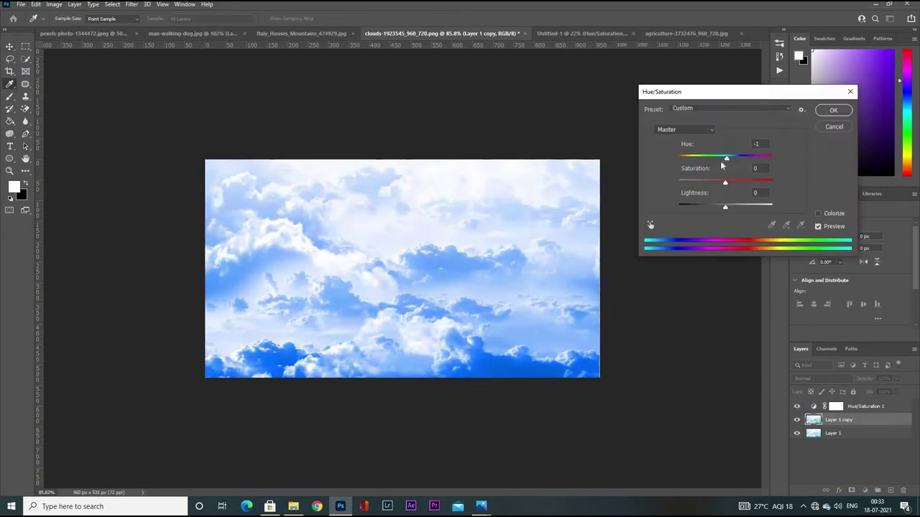
{"action": "left_click_drag", "start_coordinate": [725, 157], "coordinate": [722, 156]}
{"action": "key", "text": "Return"}
Stretch the clouds layer across the sky, give it a hide-all mask, and paint white over the left sky
{"action": "key", "text": "ctrl+t"}
{"action": "mouse_move", "coordinate": [526, 253]}
{"action": "left_mouse_down"}
{"action": "mouse_move", "coordinate": [297, 207]}
{"action": "mouse_move", "coordinate": [405, 272]}
{"action": "left_mouse_up"}
{"action": "left_click_drag", "start_coordinate": [402, 190], "coordinate": [493, 189]}
{"action": "key", "text": "Return"}
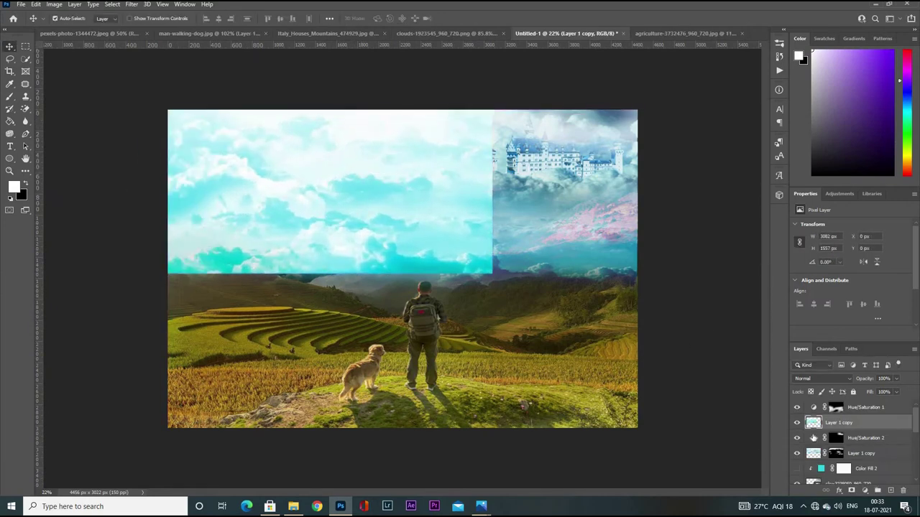
{"action": "left_click", "coordinate": [851, 491], "text": "alt"}
{"action": "key", "text": "b"}
{"action": "key", "text": "x"}
{"action": "mouse_move", "coordinate": [237, 184]}
{"action": "left_mouse_down"}
{"action": "mouse_move", "coordinate": [259, 215]}
{"action": "mouse_move", "coordinate": [322, 218]}
{"action": "left_mouse_up"}
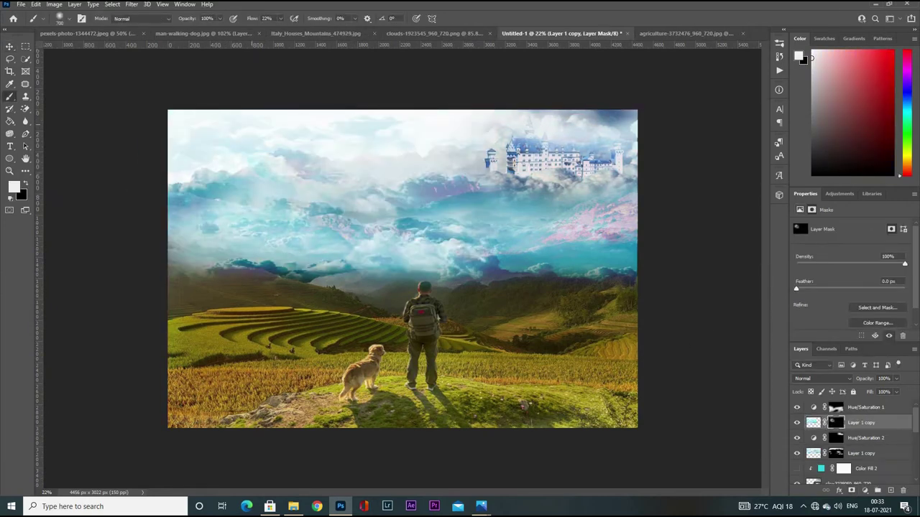
Paint white on the clouds mask across the left, left-centre and centre sky
{"action": "left_click_drag", "start_coordinate": [388, 216], "coordinate": [309, 219]}
{"action": "left_click_drag", "start_coordinate": [180, 209], "coordinate": [252, 177]}
{"action": "left_click_drag", "start_coordinate": [402, 209], "coordinate": [438, 180]}
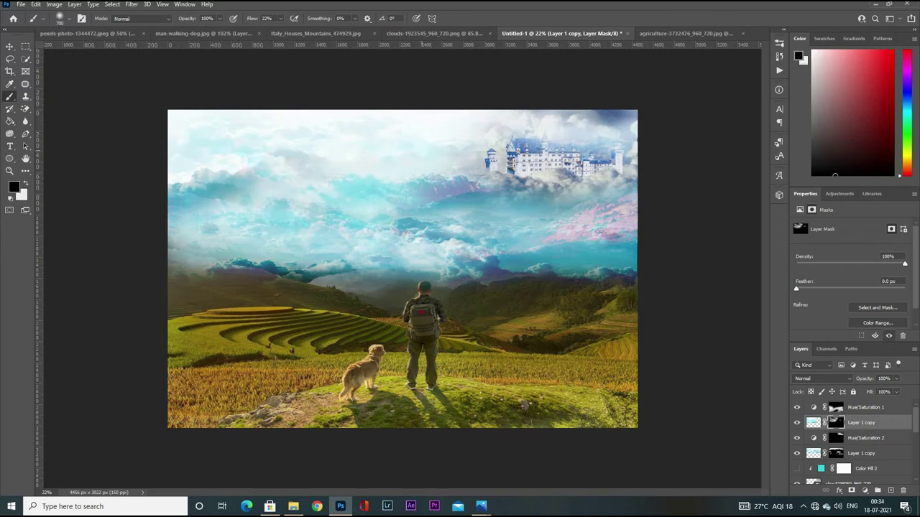
{"action": "left_click_drag", "start_coordinate": [200, 192], "coordinate": [337, 180]}
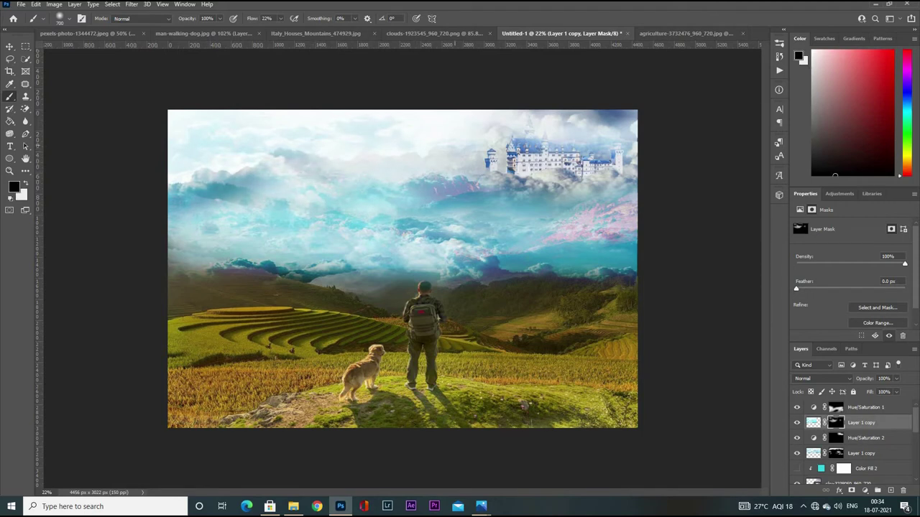
{"action": "key", "text": "x"}
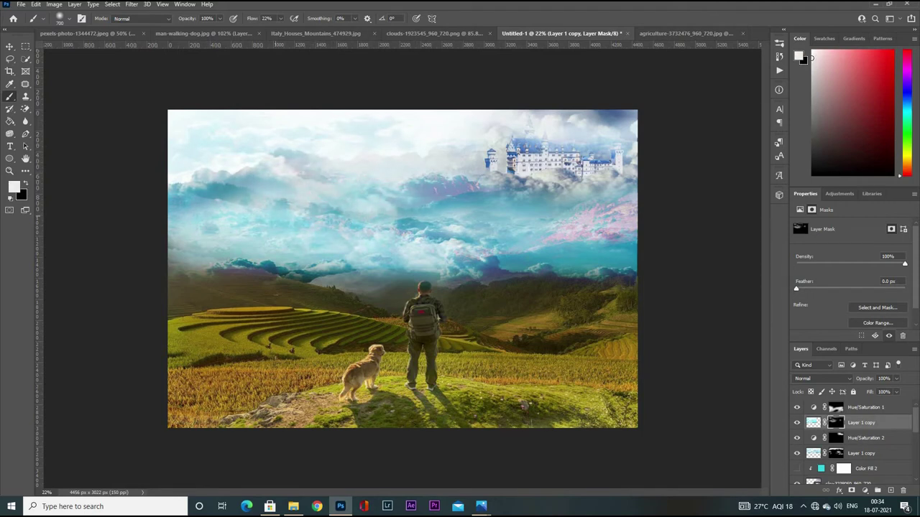
{"action": "scroll", "coordinate": [273, 212], "scroll_direction": "down", "scroll_amount": 1}
{"action": "key", "text": "x"}
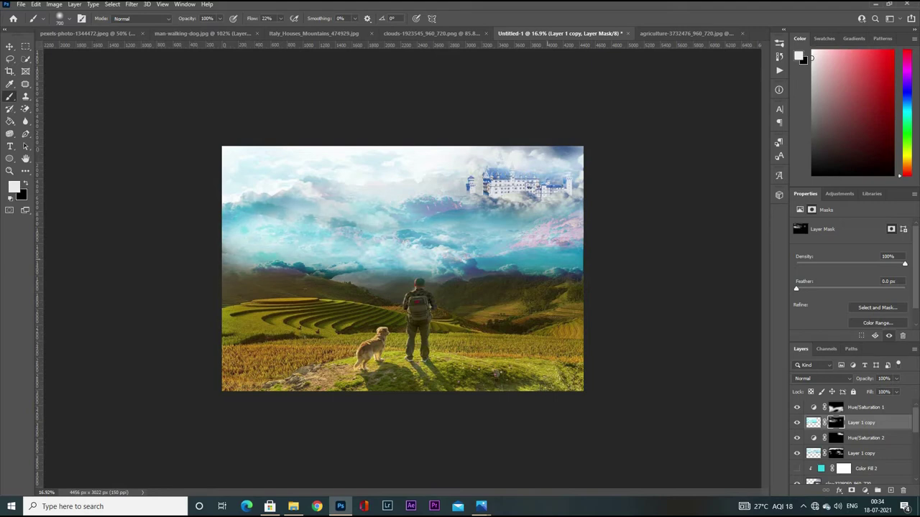
{"action": "scroll", "coordinate": [404, 265], "scroll_direction": "up", "scroll_amount": 1}
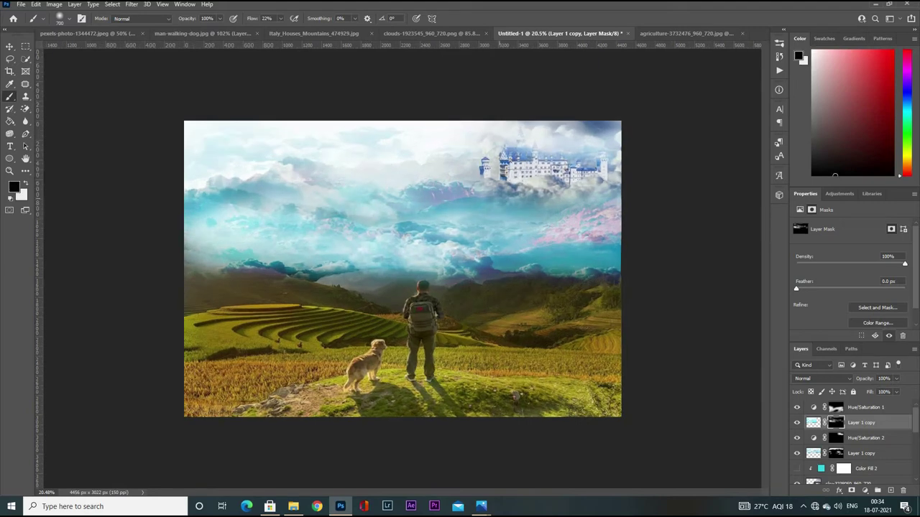
Duplicate the Hue/Saturation 2 adjustment and toggle layers to compare the castle's tint
{"action": "scroll", "coordinate": [528, 190], "scroll_direction": "down", "scroll_amount": 1}
{"action": "key", "text": "v"}
{"action": "left_click_drag", "start_coordinate": [528, 191], "coordinate": [538, 211]}
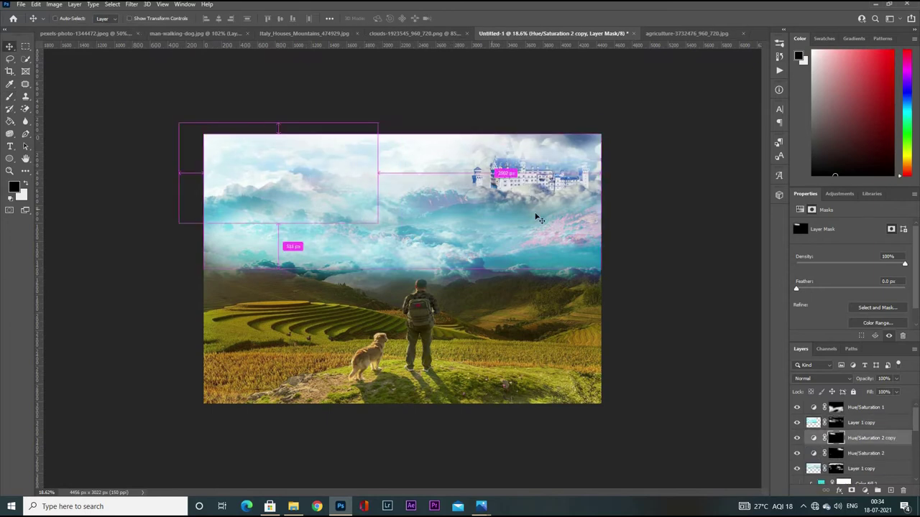
{"action": "scroll", "coordinate": [823, 474], "scroll_direction": "down", "scroll_amount": 1}
{"action": "left_click", "coordinate": [796, 454]}
{"action": "scroll", "coordinate": [583, 304], "scroll_direction": "up", "scroll_amount": 1}
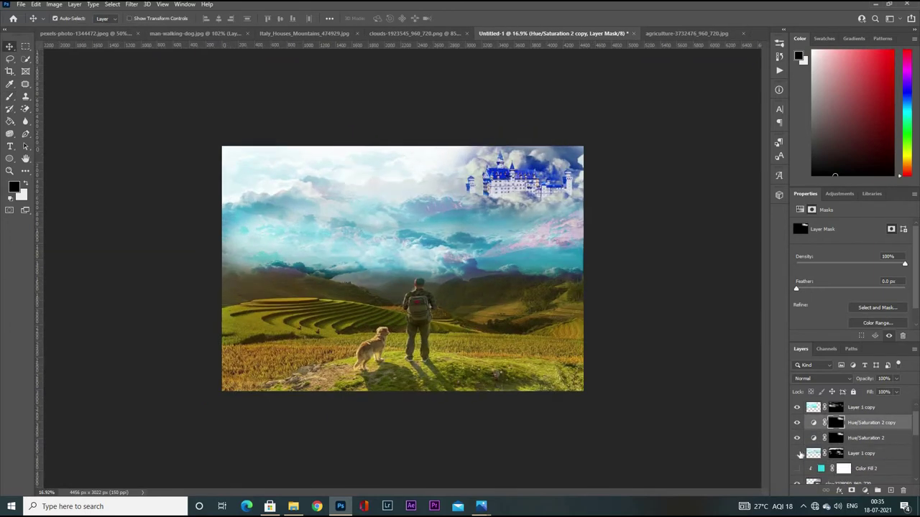
{"action": "scroll", "coordinate": [579, 146], "scroll_direction": "up", "scroll_amount": 1}
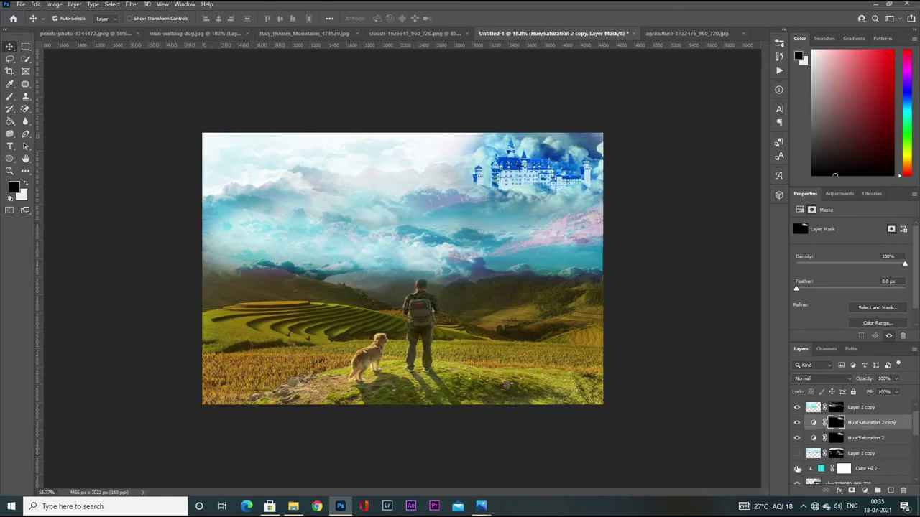
{"action": "left_click", "coordinate": [797, 469]}
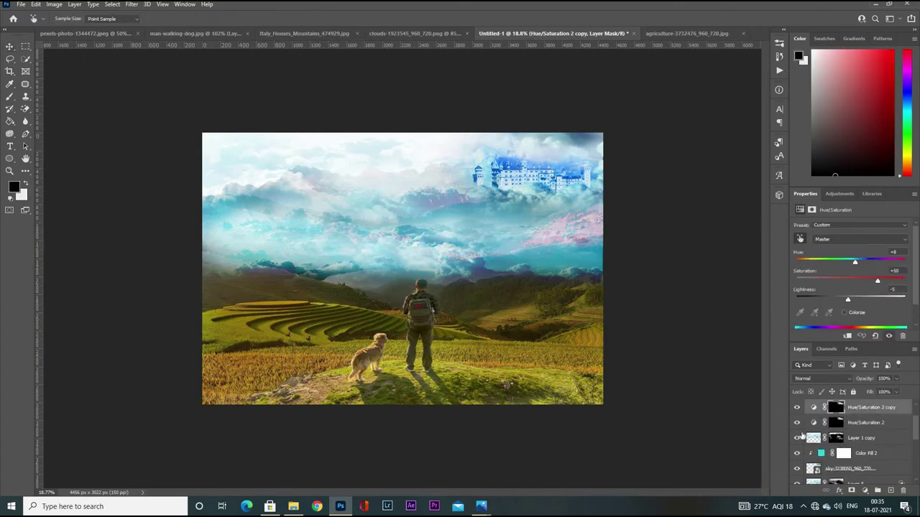
{"action": "left_click", "coordinate": [796, 438]}
{"action": "scroll", "coordinate": [796, 377], "scroll_direction": "down", "scroll_amount": 1}
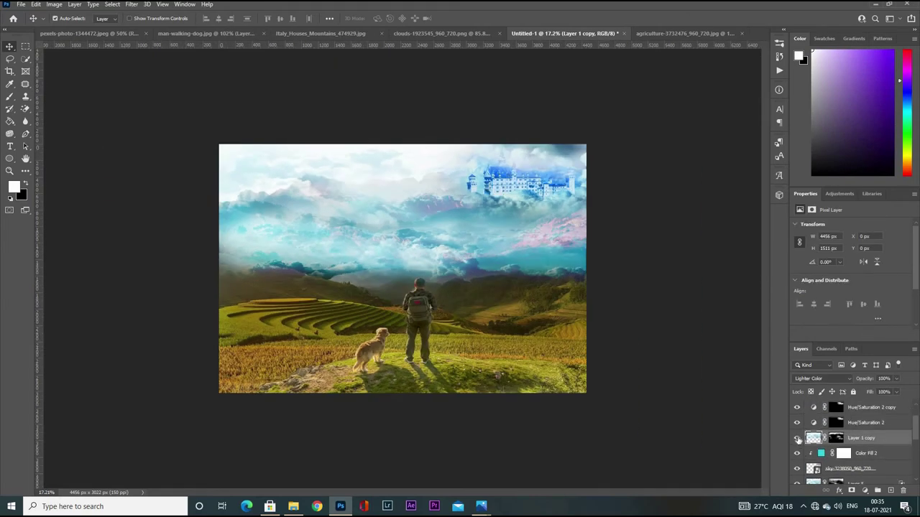
Try shifting the castle sky layers across the canvas, then cancel the move
{"action": "left_click", "coordinate": [797, 438]}
{"action": "left_click", "coordinate": [796, 439]}
{"action": "left_click_drag", "start_coordinate": [503, 179], "coordinate": [557, 226]}
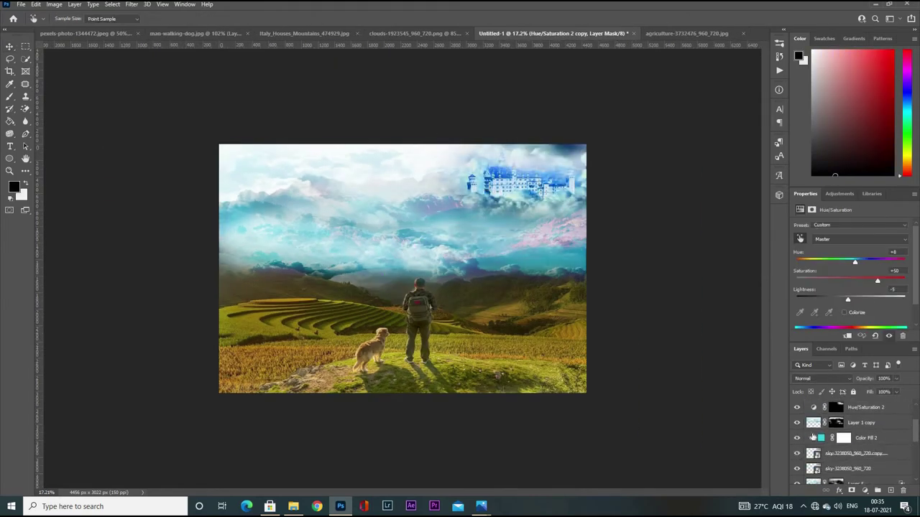
{"action": "left_click", "coordinate": [833, 438]}
{"action": "key", "text": "ctrl+t"}
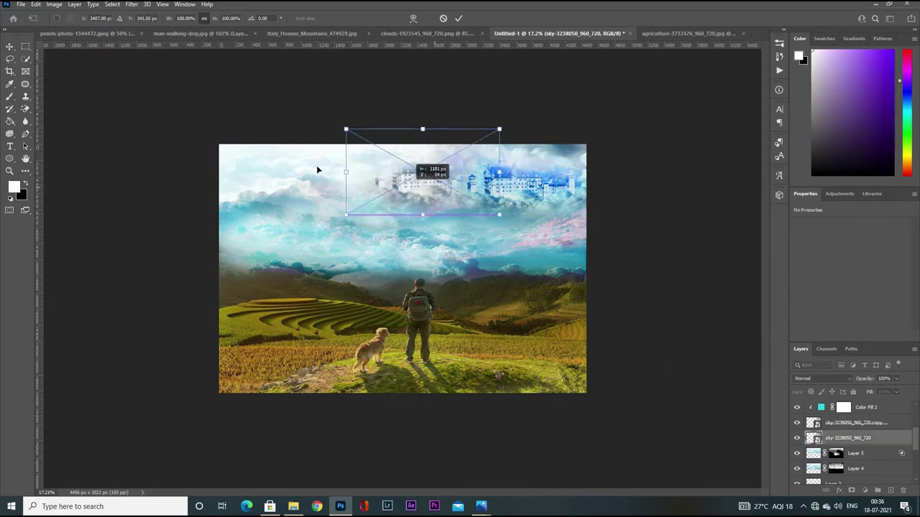
{"action": "left_click_drag", "start_coordinate": [422, 172], "coordinate": [335, 206]}
{"action": "key", "text": "Escape"}
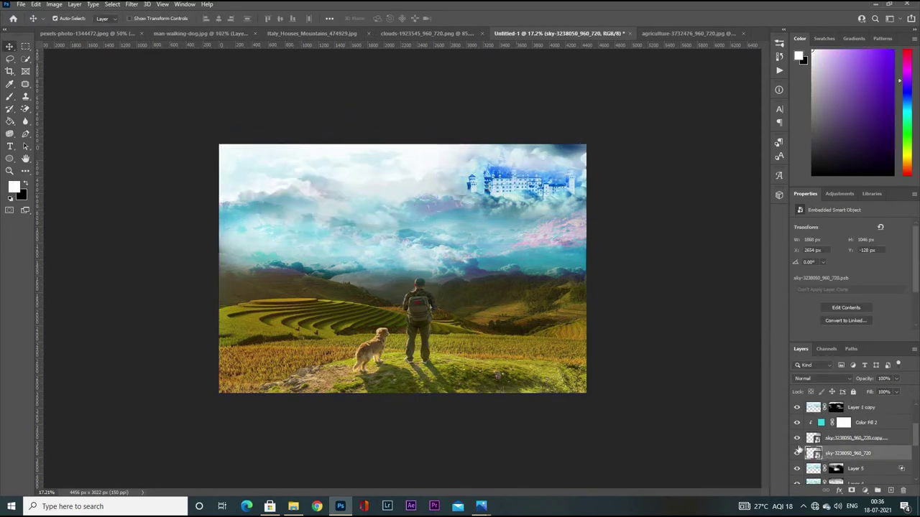
Select the castle layers, trial a castle duplicate in the left sky, then undo it
{"action": "scroll", "coordinate": [811, 453], "scroll_direction": "up", "scroll_amount": 2}
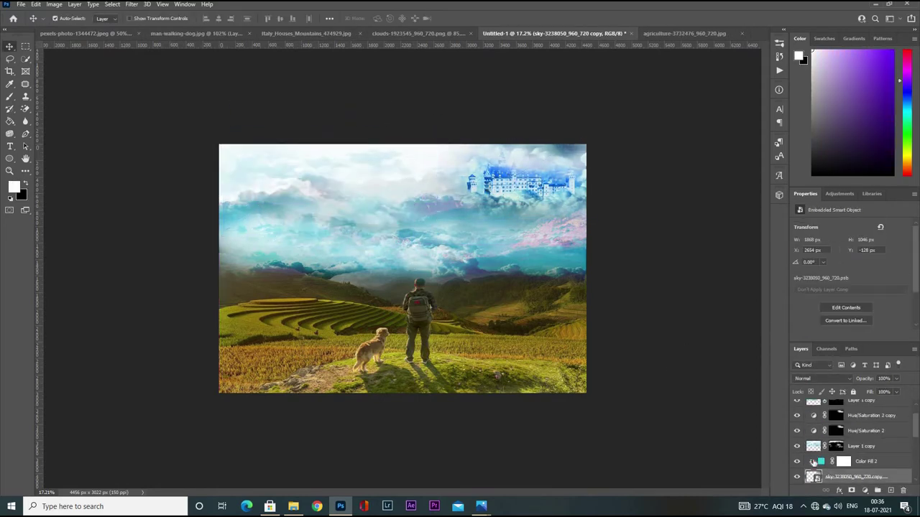
{"action": "left_click", "coordinate": [808, 462]}
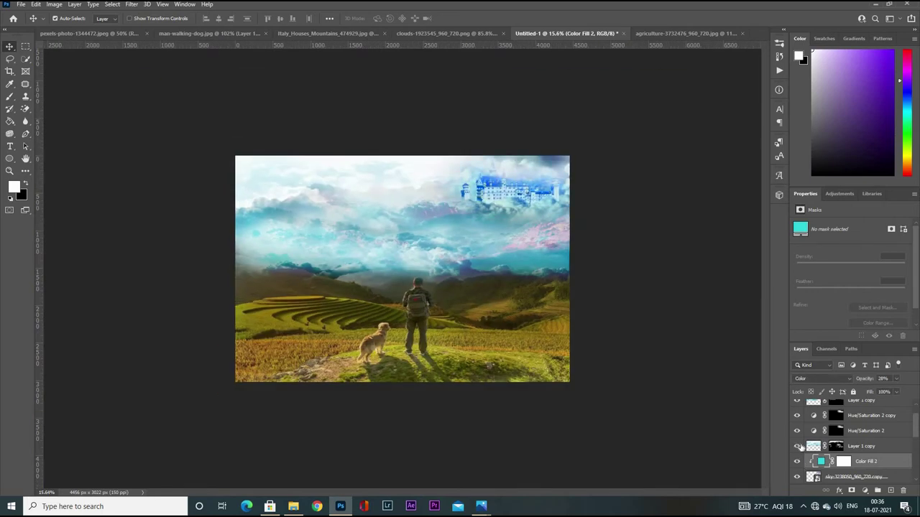
{"action": "scroll", "coordinate": [796, 415], "scroll_direction": "up", "scroll_amount": 1}
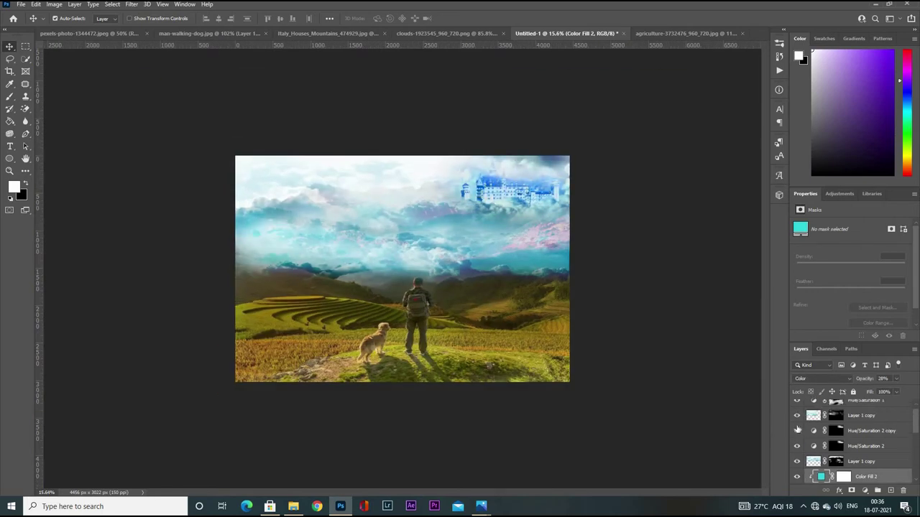
{"action": "left_click", "coordinate": [850, 431]}
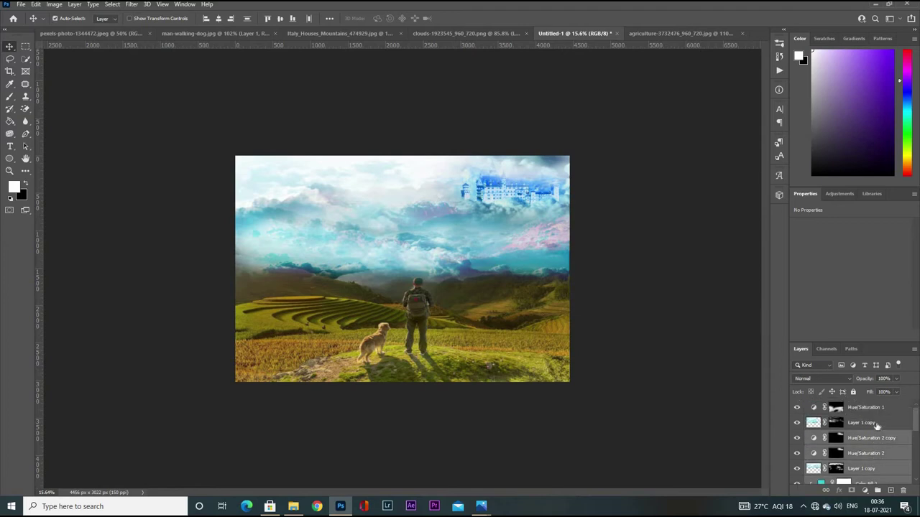
{"action": "scroll", "coordinate": [876, 429], "scroll_direction": "down", "scroll_amount": 1}
{"action": "left_click_drag", "start_coordinate": [513, 199], "coordinate": [318, 184]}
{"action": "scroll", "coordinate": [319, 185], "scroll_direction": "up", "scroll_amount": 3}
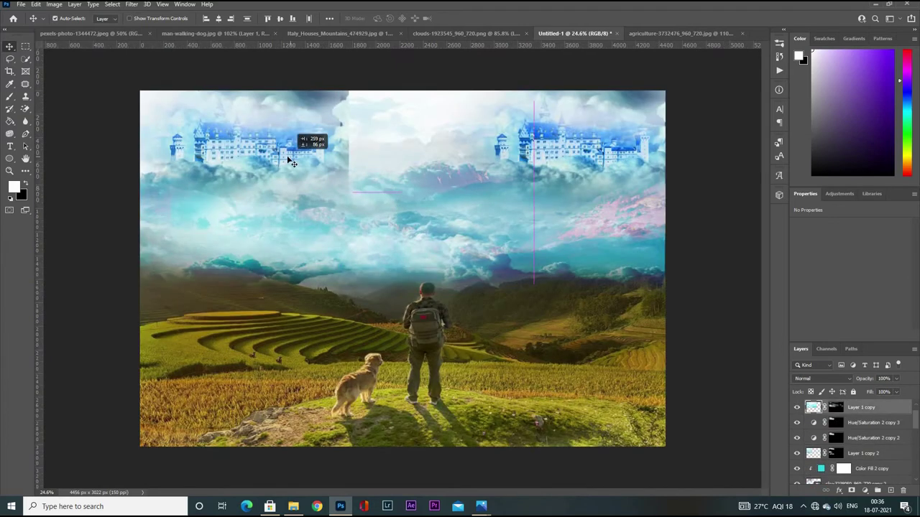
{"action": "key", "text": "ctrl+minus"}
{"action": "key", "text": "ctrl+z"}
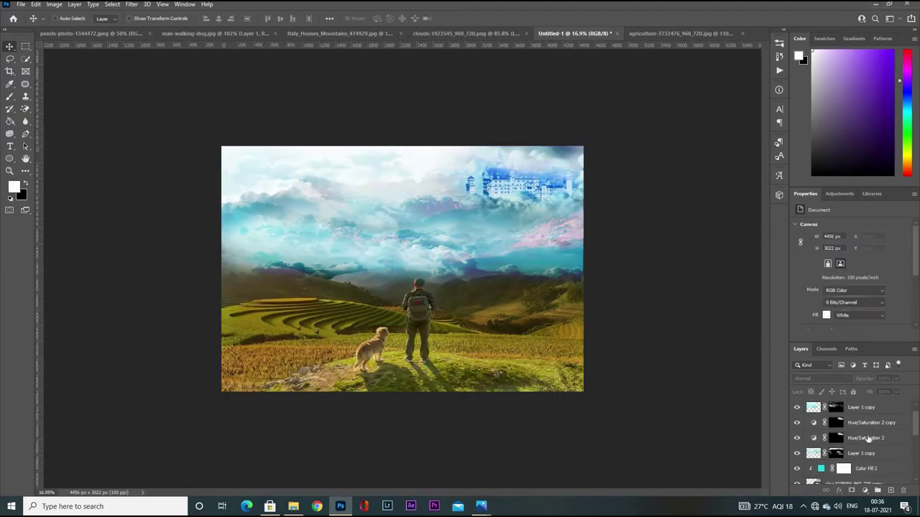
Group the castle layers, duplicate the group, and move the copy left, testing a horizontal flip
{"action": "key", "text": "ctrl+g"}
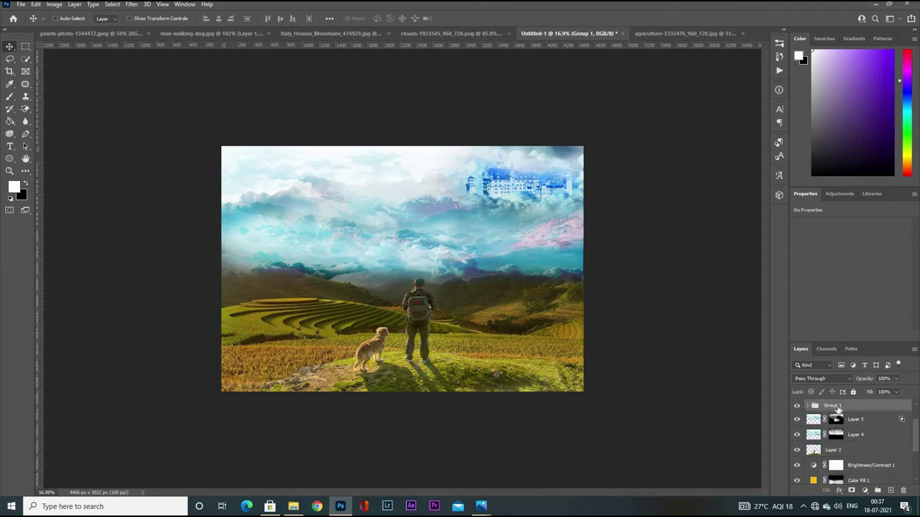
{"action": "key", "text": "ctrl+j"}
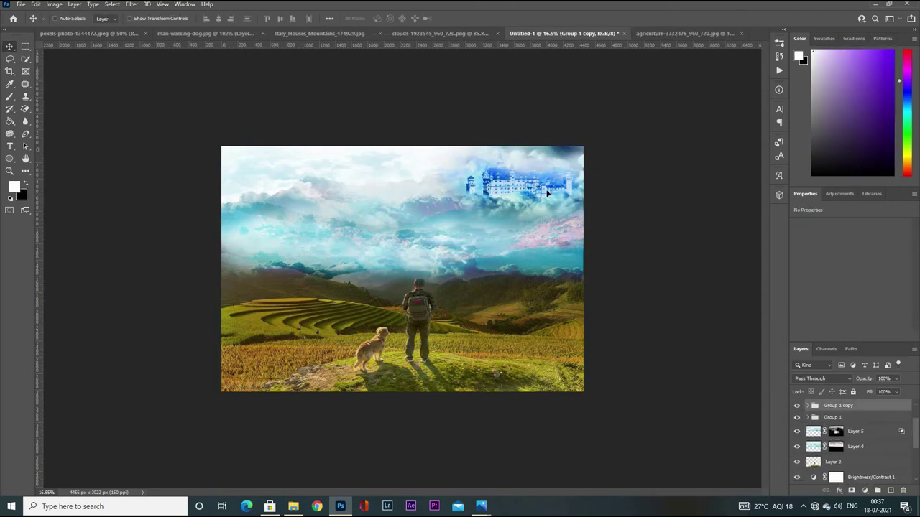
{"action": "key", "text": "ctrl+t"}
{"action": "left_click_drag", "start_coordinate": [549, 194], "coordinate": [352, 183]}
{"action": "right_click", "coordinate": [363, 185]}
{"action": "left_click", "coordinate": [380, 349]}
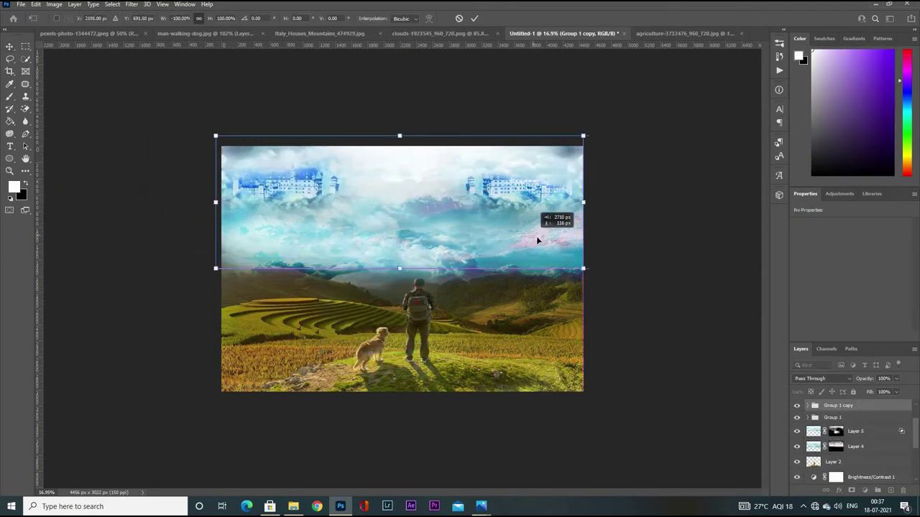
{"action": "left_click_drag", "start_coordinate": [504, 234], "coordinate": [541, 240]}
{"action": "key", "text": "ctrl+plus"}
{"action": "right_click", "coordinate": [273, 137]}
{"action": "left_click", "coordinate": [295, 298]}
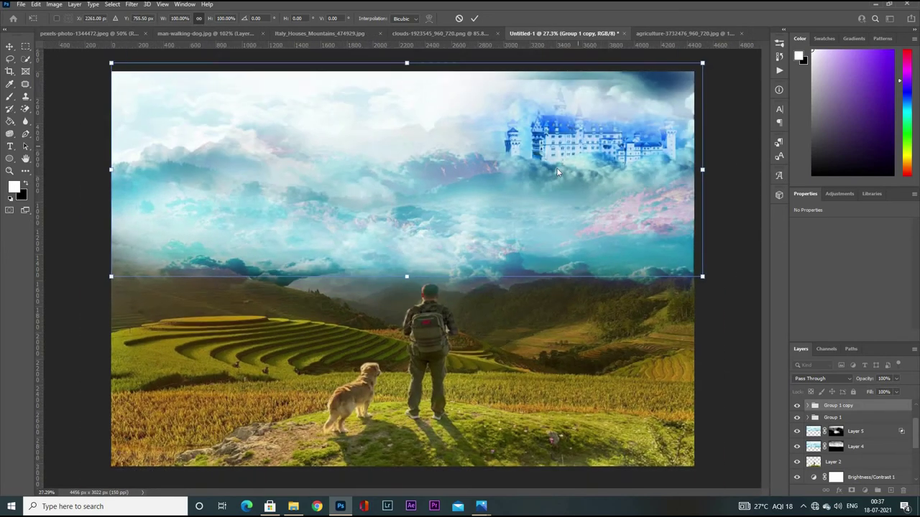
{"action": "scroll", "coordinate": [403, 273], "scroll_direction": "down", "scroll_amount": 2}
Resize and place the castle copy in the upper-left sky and commit the transform
{"action": "left_click_drag", "start_coordinate": [606, 273], "coordinate": [407, 185]}
{"action": "scroll", "coordinate": [287, 165], "scroll_direction": "up", "scroll_amount": 2}
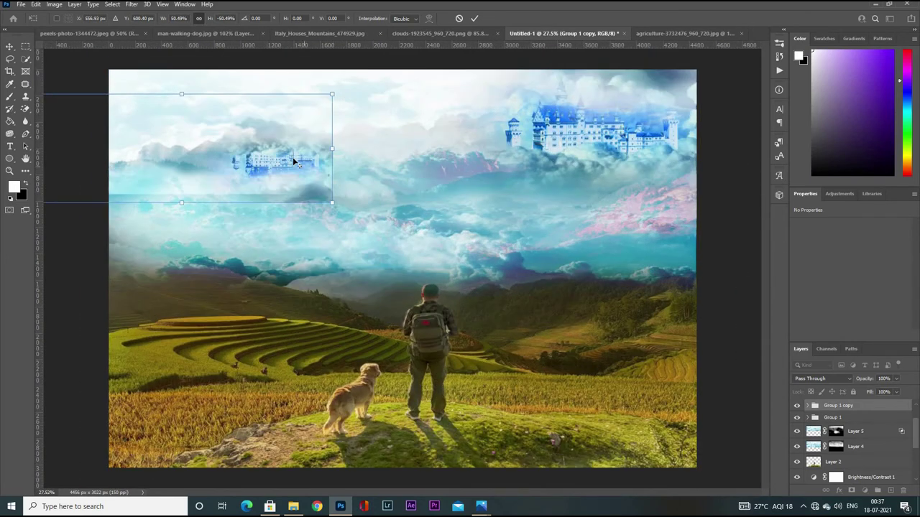
{"action": "scroll", "coordinate": [273, 151], "scroll_direction": "up", "scroll_amount": 1}
{"action": "left_click_drag", "start_coordinate": [273, 150], "coordinate": [336, 289]}
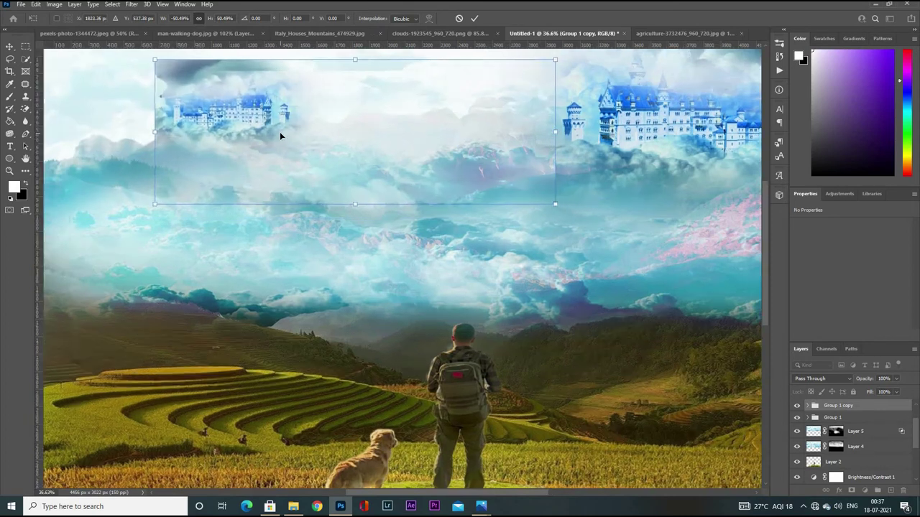
{"action": "scroll", "coordinate": [279, 131], "scroll_direction": "down", "scroll_amount": 1}
{"action": "left_click_drag", "start_coordinate": [261, 149], "coordinate": [269, 156]}
{"action": "scroll", "coordinate": [268, 156], "scroll_direction": "down", "scroll_amount": 1}
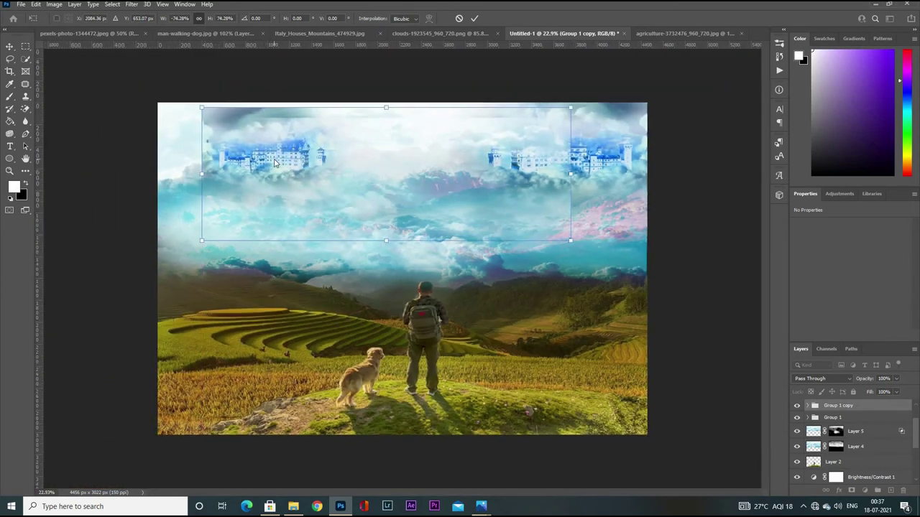
{"action": "left_click_drag", "start_coordinate": [199, 242], "coordinate": [185, 246]}
{"action": "left_click_drag", "start_coordinate": [228, 168], "coordinate": [276, 168]}
{"action": "scroll", "coordinate": [260, 168], "scroll_direction": "down", "scroll_amount": 1}
{"action": "key", "text": "Return"}
Duplicate Layer 1 and nudge the Group 1 copy castles slightly left
{"action": "key", "text": "ctrl+j"}
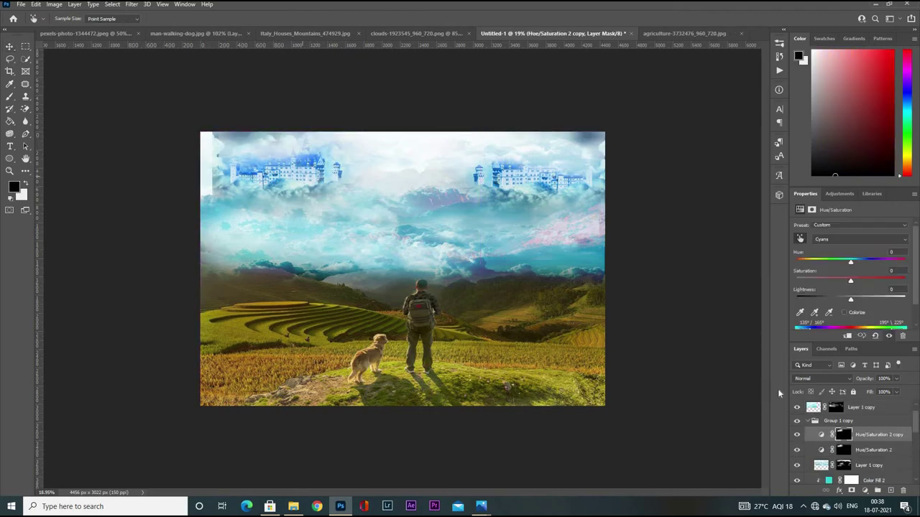
{"action": "left_click", "coordinate": [837, 420]}
{"action": "key", "text": "ctrl+t"}
{"action": "mouse_move", "coordinate": [309, 183]}
{"action": "left_mouse_down"}
{"action": "mouse_move", "coordinate": [291, 182]}
{"action": "mouse_move", "coordinate": [280, 166]}
{"action": "mouse_move", "coordinate": [288, 165]}
{"action": "left_mouse_up"}
Commit the castle move and add a layer mask to Group 1 copy, ready to brush
{"action": "key", "text": "Return"}
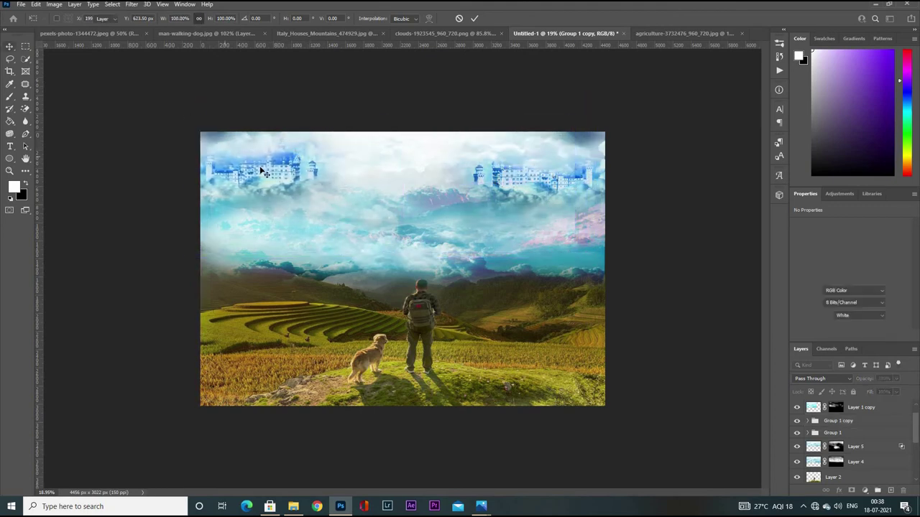
{"action": "left_click", "coordinate": [815, 421]}
{"action": "left_click", "coordinate": [862, 423]}
{"action": "left_click", "coordinate": [864, 490]}
{"action": "key", "text": "b"}
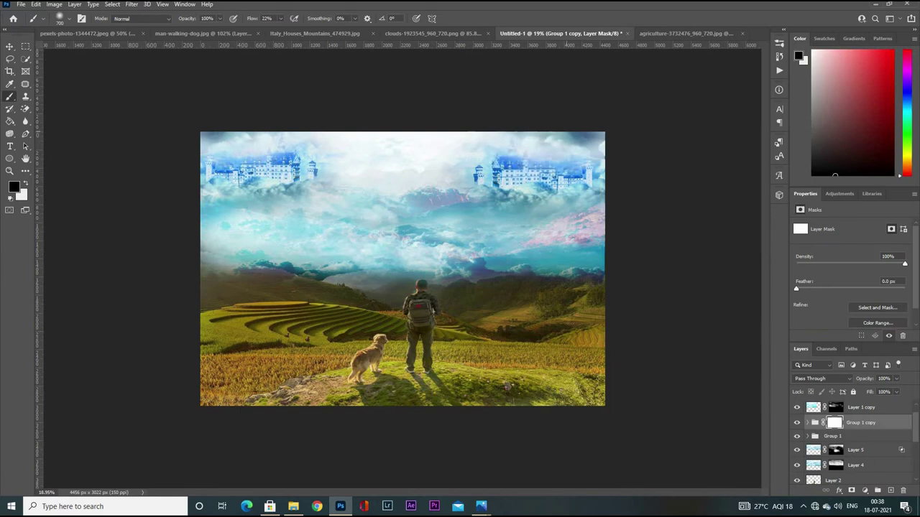
Collapse Group 1 copy and reselect its mask, returning to the Move tool
{"action": "scroll", "coordinate": [402, 269], "scroll_direction": "up", "scroll_amount": 1}
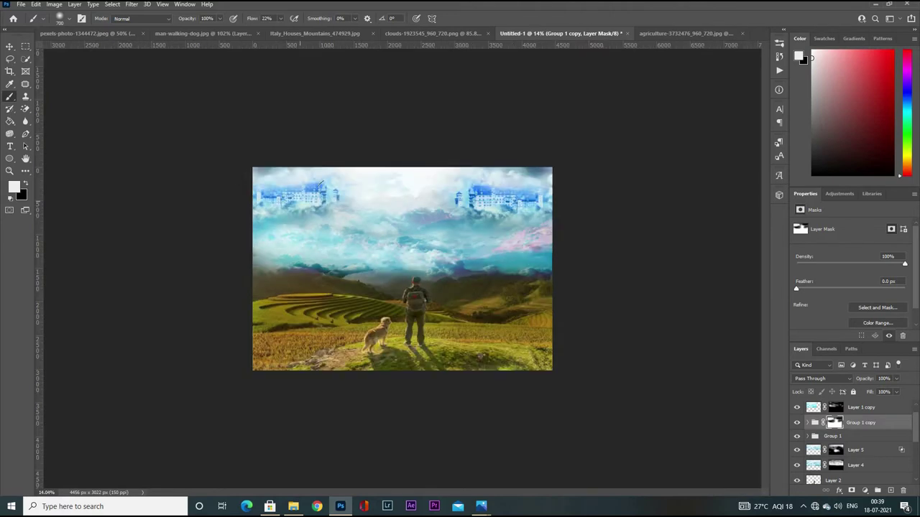
{"action": "left_click", "coordinate": [809, 422]}
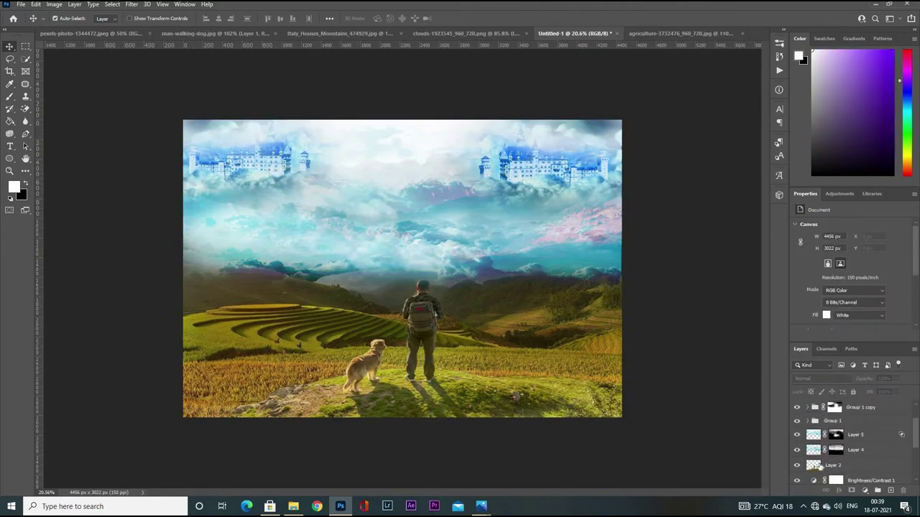
{"action": "scroll", "coordinate": [812, 460], "scroll_direction": "up", "scroll_amount": 1}
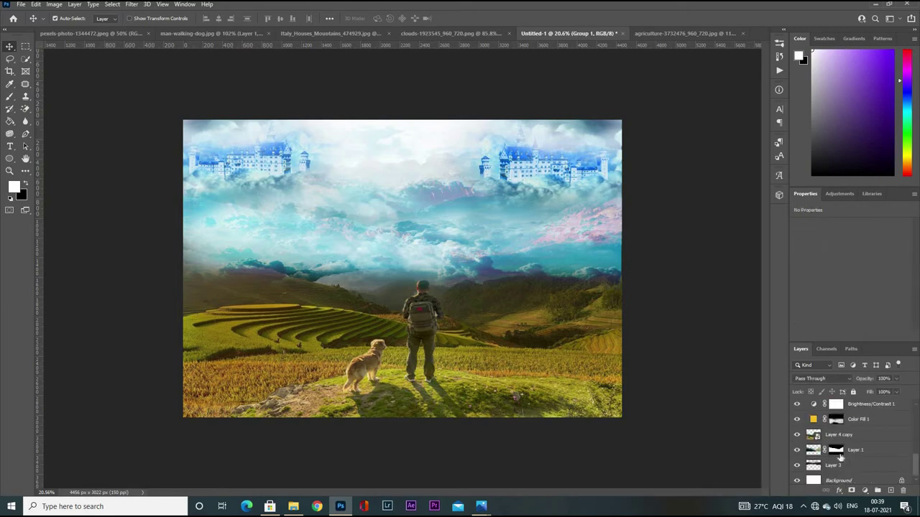
{"action": "scroll", "coordinate": [816, 451], "scroll_direction": "down", "scroll_amount": 1}
{"action": "left_click", "coordinate": [844, 436]}
{"action": "left_click", "coordinate": [814, 423]}
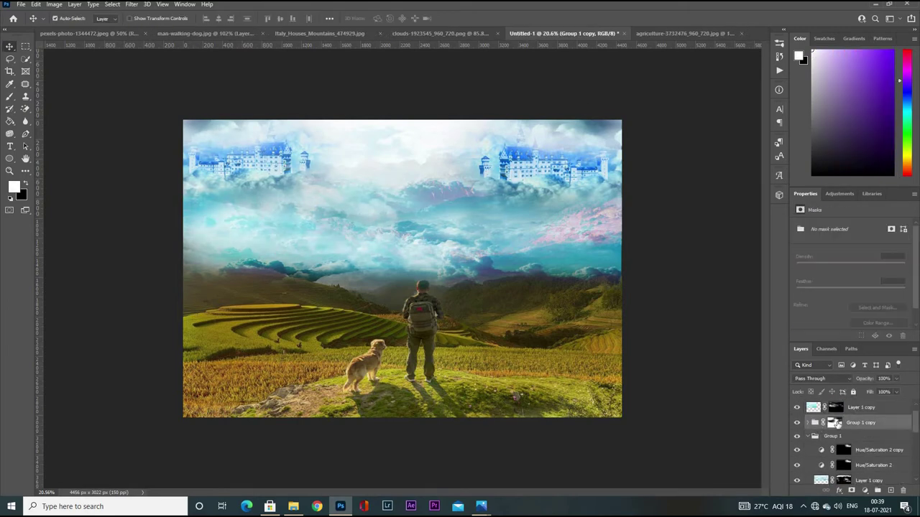
{"action": "key", "text": "v"}
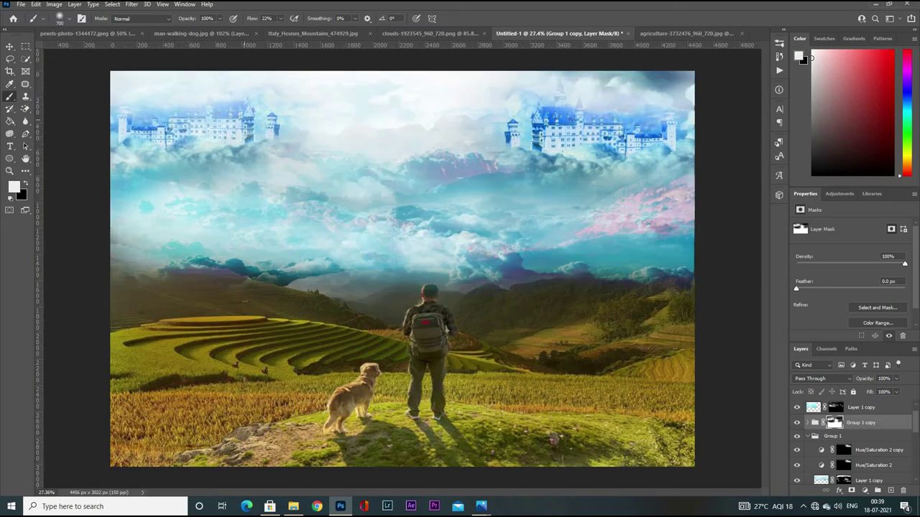
Move the Group 1 copy clouds and castles right, widening and heightening them slightly
{"action": "scroll", "coordinate": [353, 232], "scroll_direction": "down", "scroll_amount": 2}
{"action": "key", "text": "ctrl+t"}
{"action": "left_click_drag", "start_coordinate": [291, 176], "coordinate": [319, 185]}
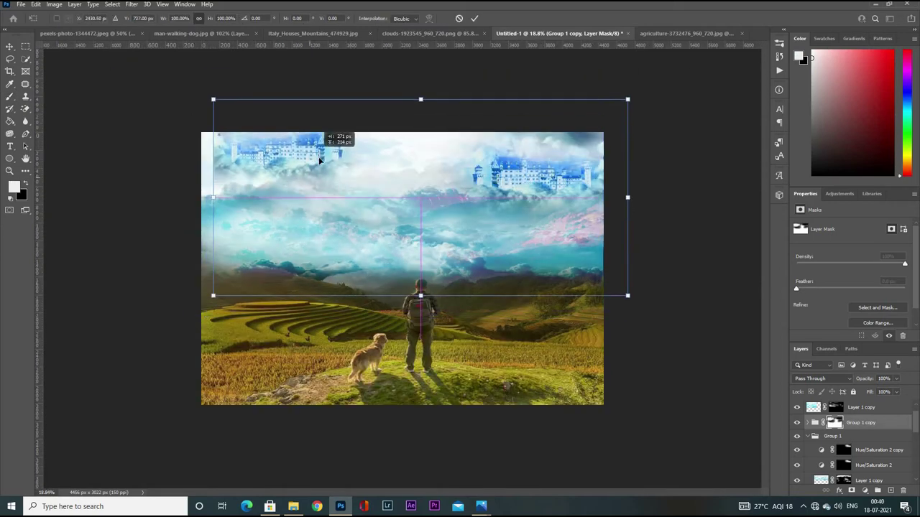
{"action": "key", "text": "ctrl+plus"}
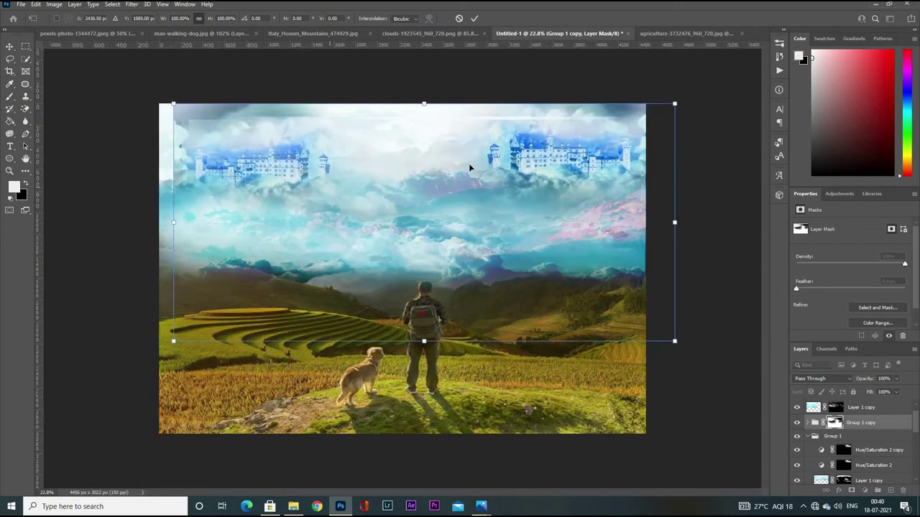
{"action": "left_click_drag", "start_coordinate": [675, 101], "coordinate": [723, 95]}
{"action": "mouse_move", "coordinate": [310, 155]}
{"action": "left_mouse_down"}
{"action": "mouse_move", "coordinate": [319, 163]}
{"action": "mouse_move", "coordinate": [304, 164]}
{"action": "left_mouse_up"}
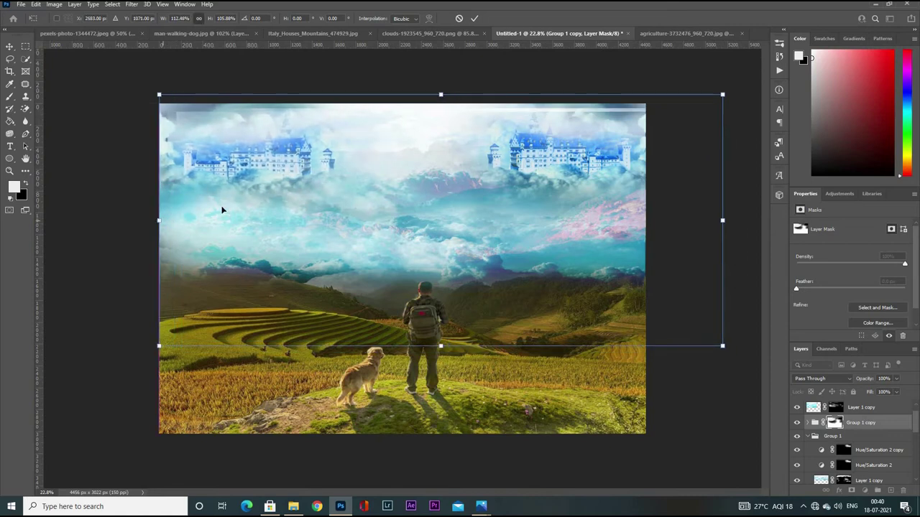
{"action": "key", "text": "Return"}
Paint black on the Group 1 copy mask to soften the top-left sky
{"action": "key", "text": "b"}
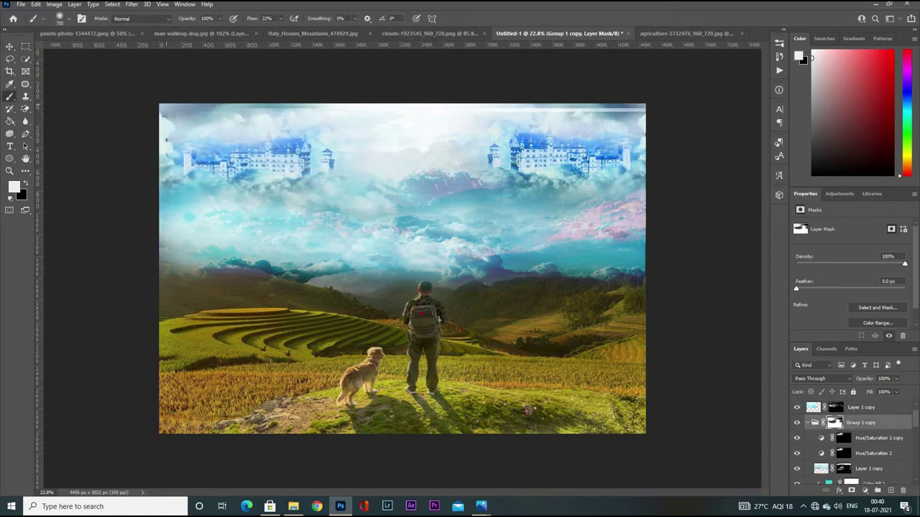
{"action": "key", "text": "x"}
{"action": "left_click_drag", "start_coordinate": [273, 119], "coordinate": [208, 118]}
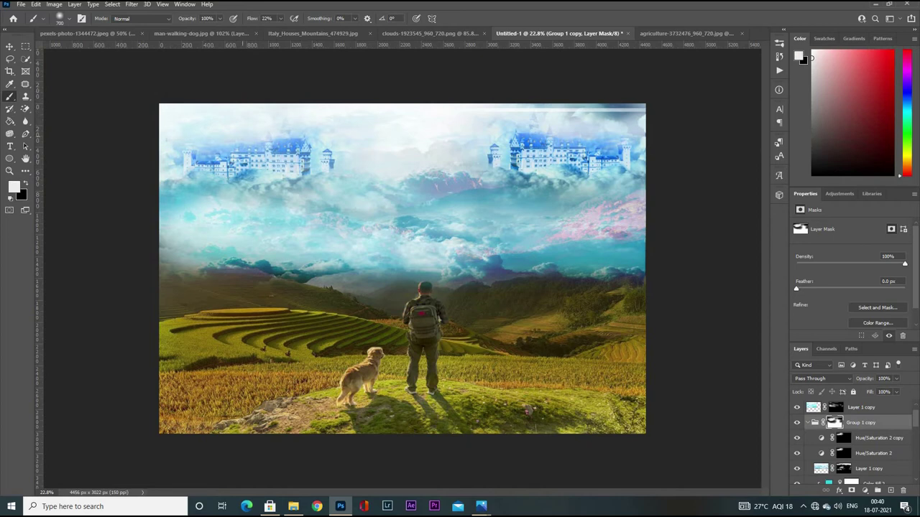
{"action": "key", "text": "v"}
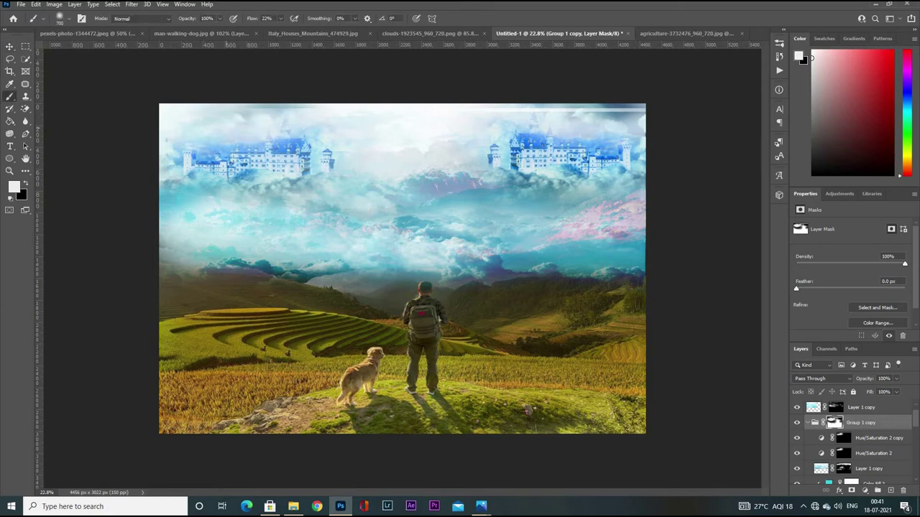
Stretch Group 1 copy to about 101% width, 109% height across the sky, then reselect its mask
{"action": "left_click", "coordinate": [865, 427]}
{"action": "key", "text": "ctrl+t"}
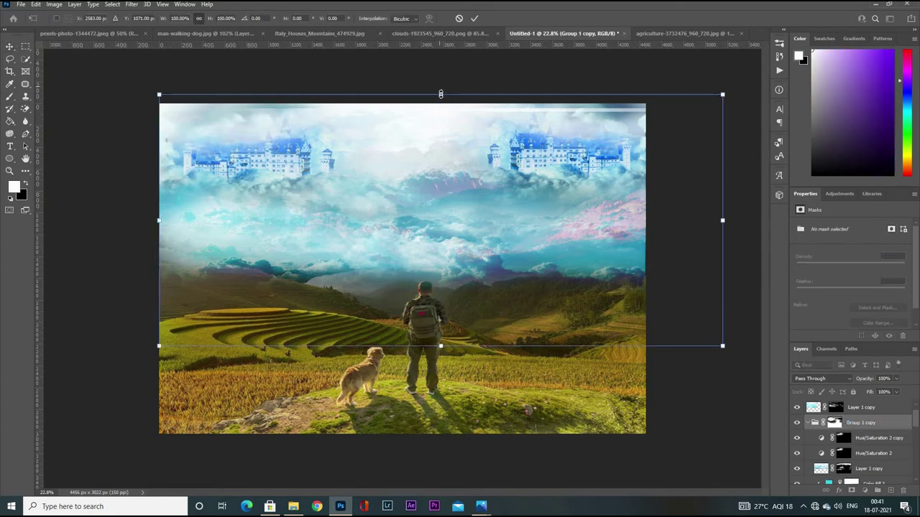
{"action": "left_click_drag", "start_coordinate": [470, 148], "coordinate": [563, 282]}
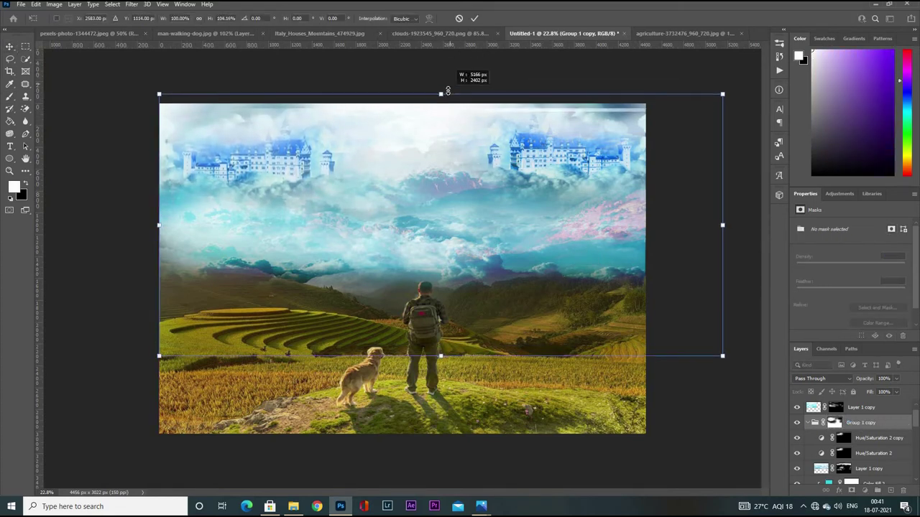
{"action": "left_click_drag", "start_coordinate": [441, 94], "coordinate": [440, 82]}
{"action": "left_click_drag", "start_coordinate": [311, 153], "coordinate": [322, 153]}
{"action": "left_click_drag", "start_coordinate": [167, 219], "coordinate": [156, 217]}
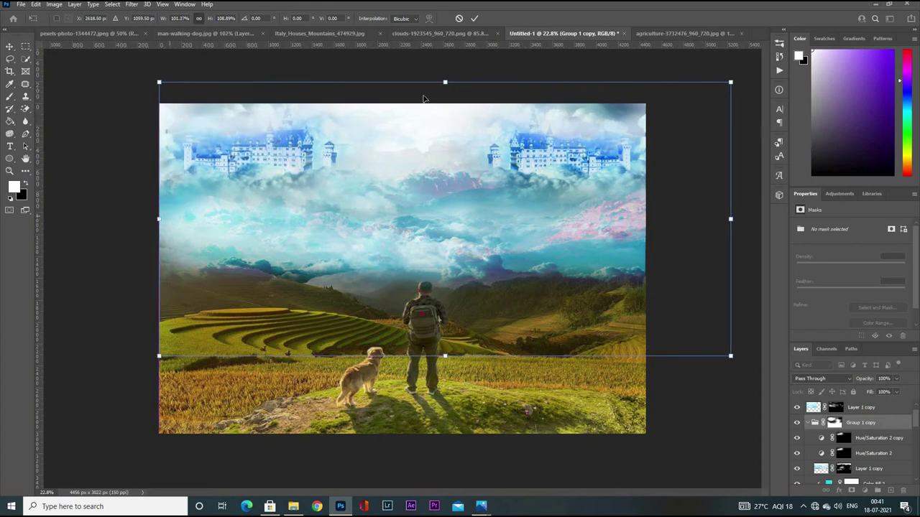
{"action": "key", "text": "Return"}
{"action": "key", "text": "alt+bracketleft"}
{"action": "left_click", "coordinate": [835, 424]}
{"action": "key", "text": "b"}
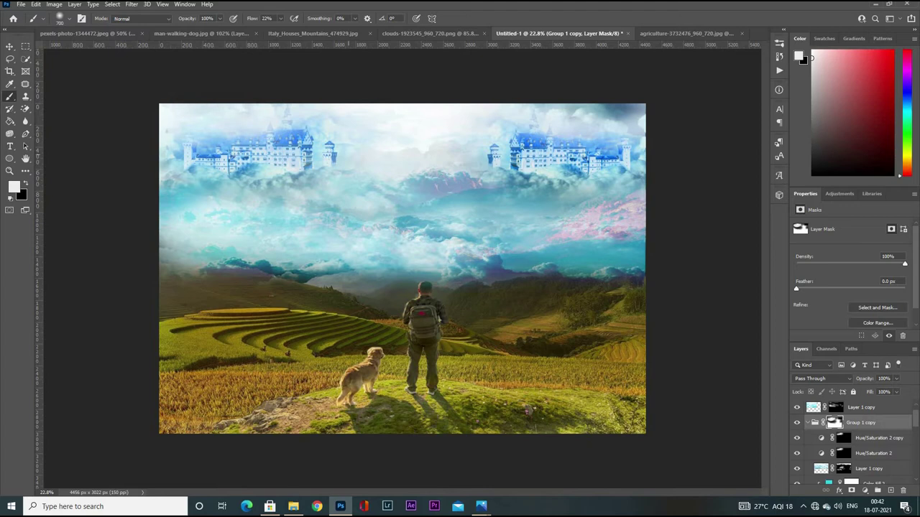
Add a white layer mask to Group 1
{"action": "scroll", "coordinate": [402, 269], "scroll_direction": "down", "scroll_amount": 2}
{"action": "scroll", "coordinate": [403, 269], "scroll_direction": "up", "scroll_amount": 1}
{"action": "scroll", "coordinate": [402, 268], "scroll_direction": "up", "scroll_amount": 2}
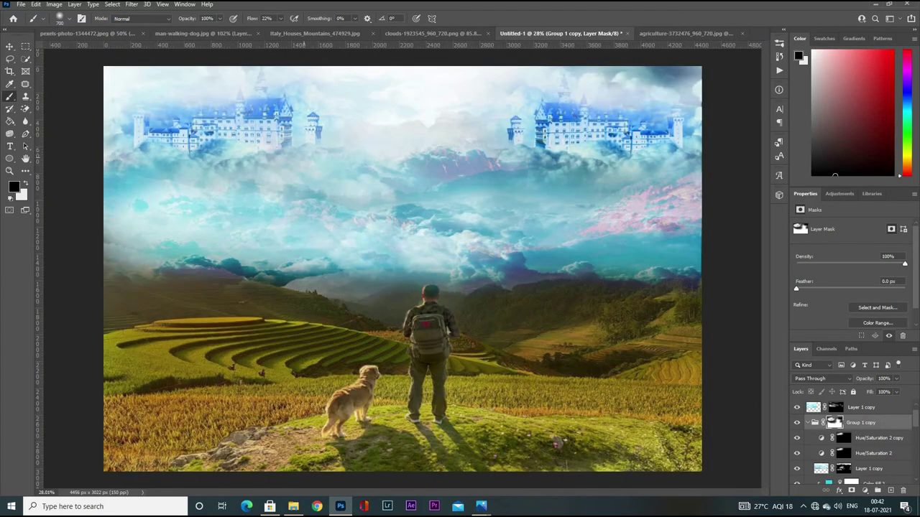
{"action": "scroll", "coordinate": [402, 268], "scroll_direction": "down", "scroll_amount": 1}
{"action": "left_click", "coordinate": [811, 424]}
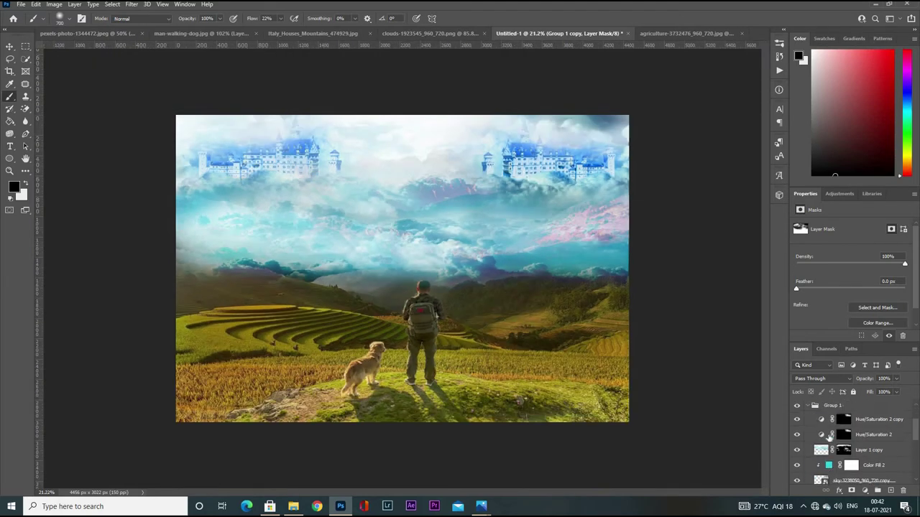
{"action": "left_click", "coordinate": [851, 491]}
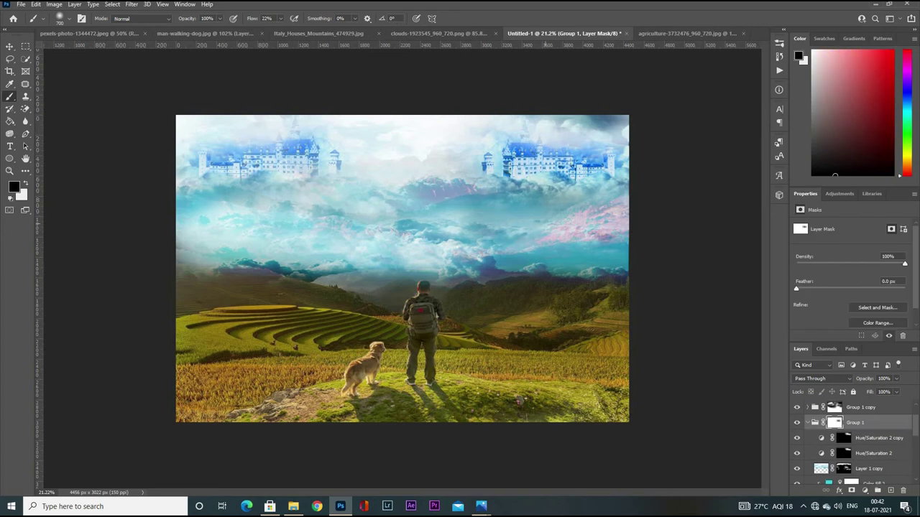
{"action": "key", "text": "x"}
{"action": "scroll", "coordinate": [400, 268], "scroll_direction": "up", "scroll_amount": 1}
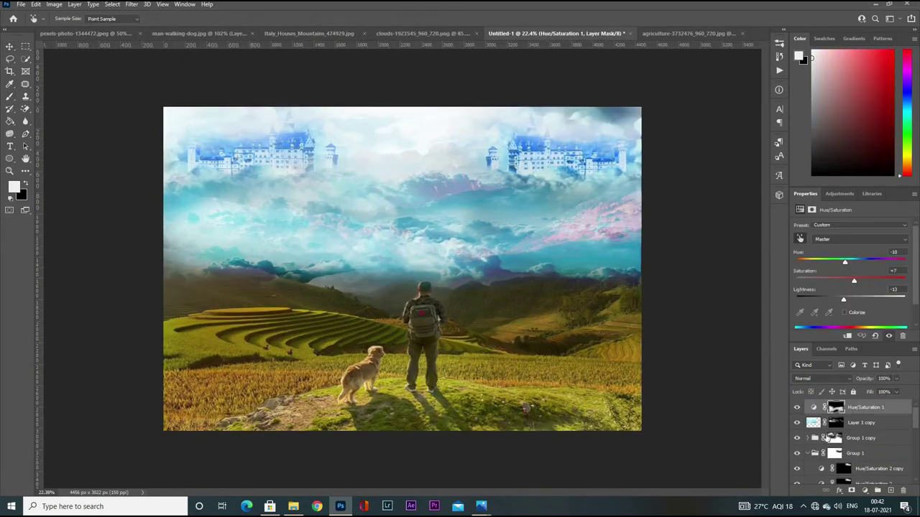
{"action": "left_click", "coordinate": [816, 424]}
{"action": "key", "text": "v"}
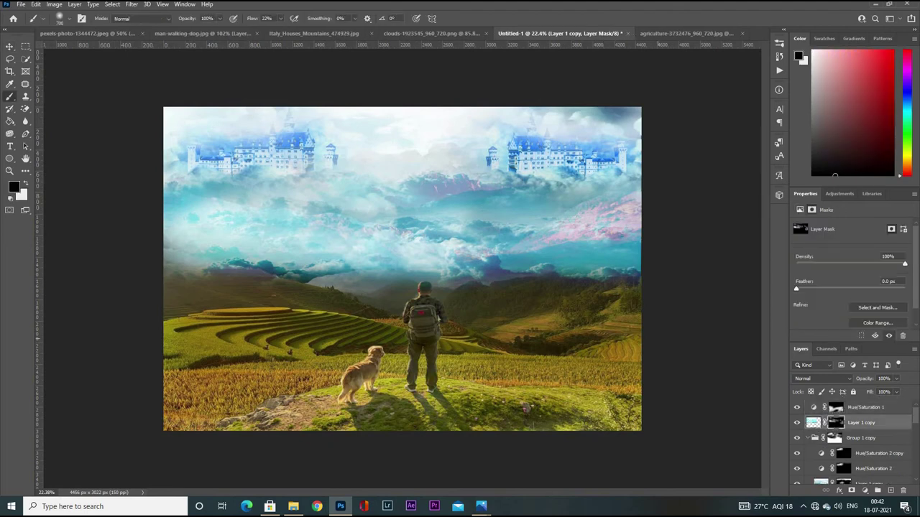
Hide the lower Layer 1 copy blue-clouds layer, dismissing the hidden-layer warnings
{"action": "scroll", "coordinate": [848, 446], "scroll_direction": "down", "scroll_amount": 2}
{"action": "left_click", "coordinate": [821, 453]}
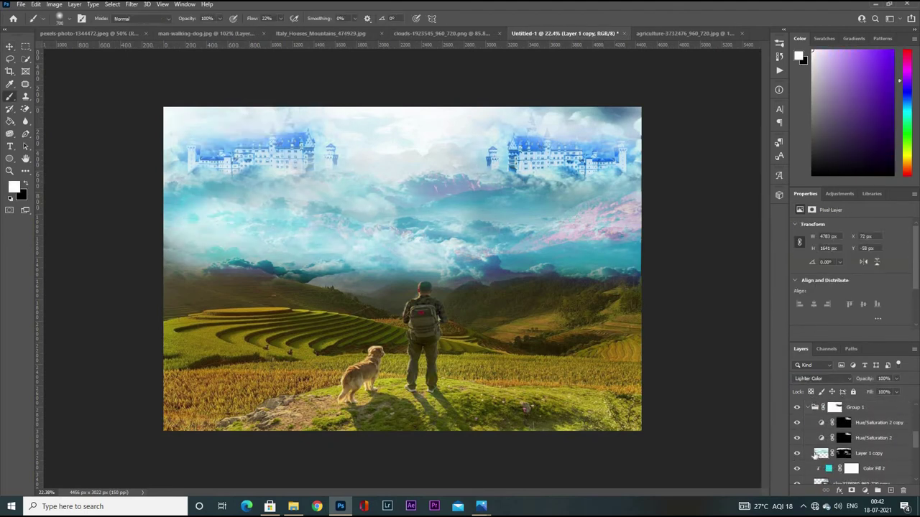
{"action": "scroll", "coordinate": [580, 204], "scroll_direction": "down", "scroll_amount": 3}
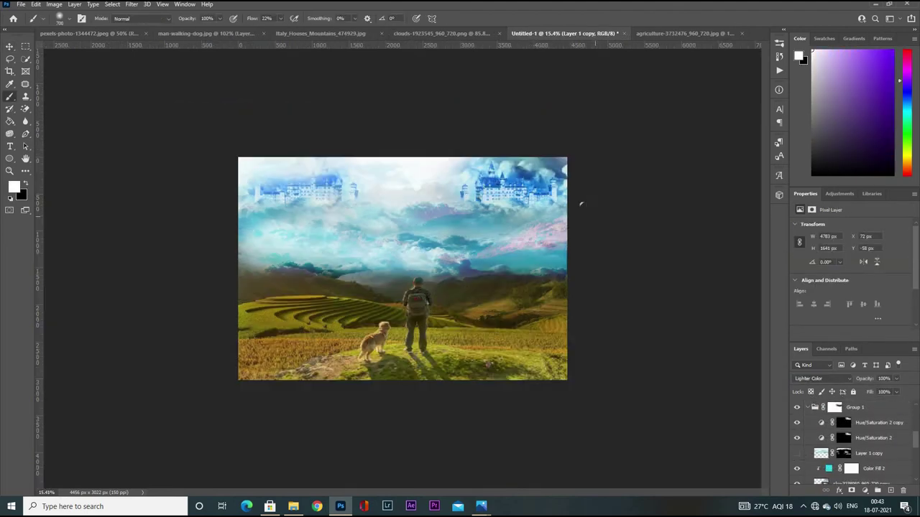
{"action": "left_click", "coordinate": [546, 170]}
{"action": "key", "text": "Return"}
{"action": "scroll", "coordinate": [402, 265], "scroll_direction": "up", "scroll_amount": 2}
{"action": "left_click", "coordinate": [547, 170]}
{"action": "scroll", "coordinate": [402, 266], "scroll_direction": "down", "scroll_amount": 1}
{"action": "key", "text": "Return"}
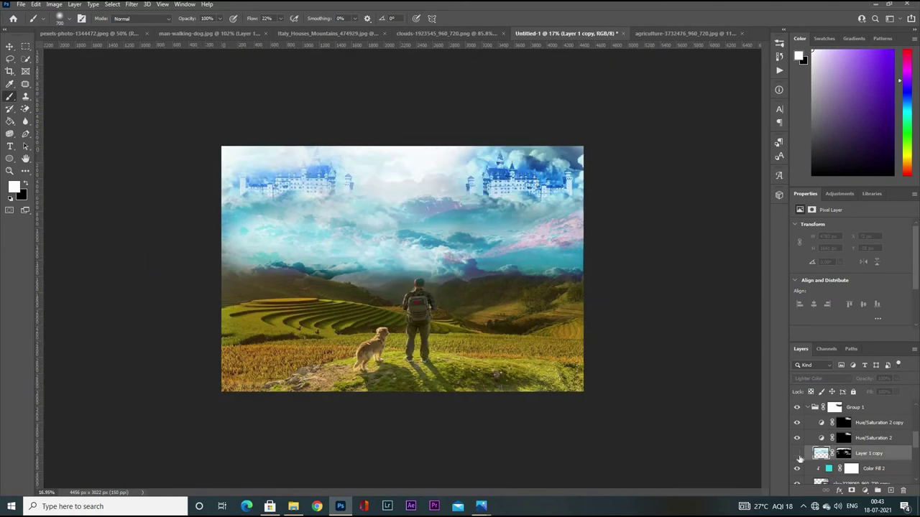
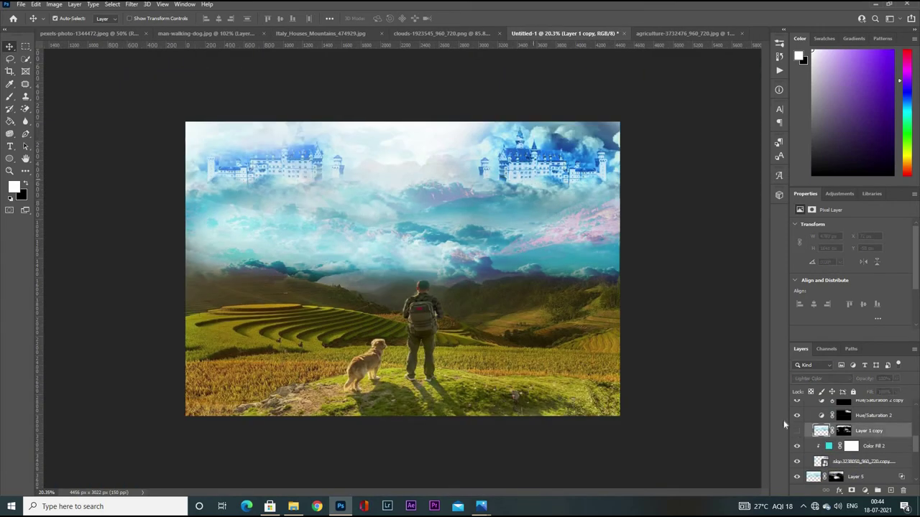
Inspect the Color Fill 2, Layer 5 and Layer 4 masks, then fit the composite in view
{"action": "left_click", "coordinate": [873, 447]}
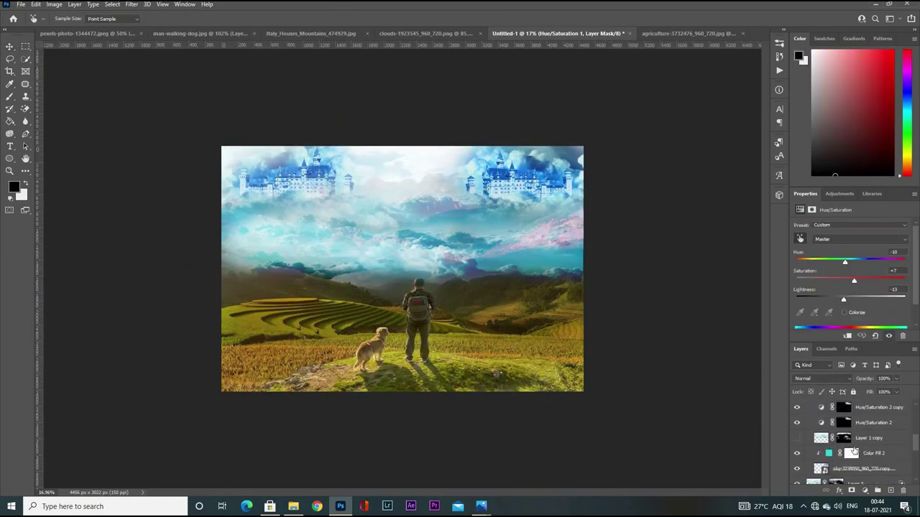
{"action": "left_click", "coordinate": [851, 455]}
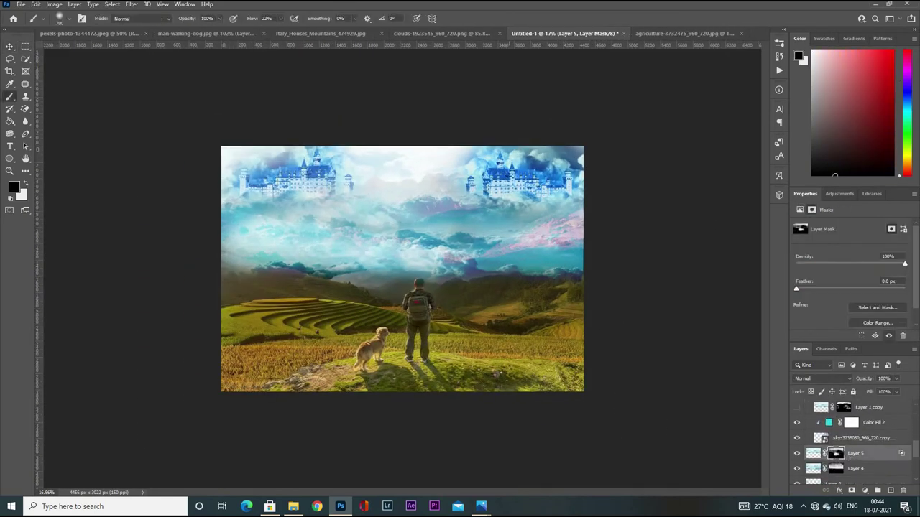
{"action": "left_click", "coordinate": [870, 470]}
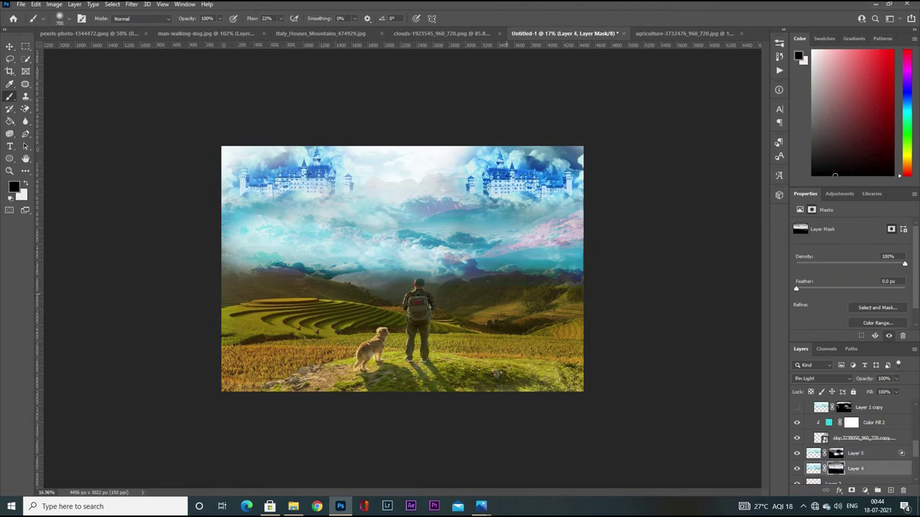
{"action": "left_click", "coordinate": [851, 454]}
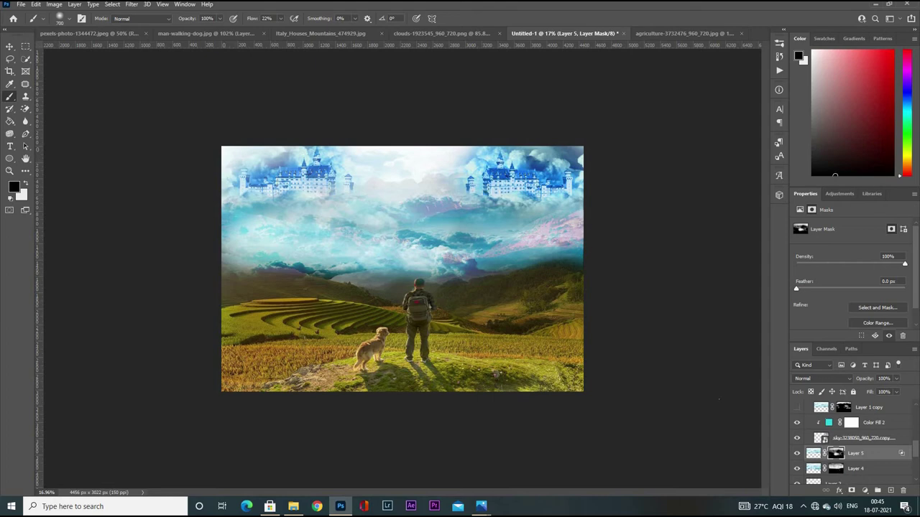
{"action": "left_click", "coordinate": [855, 468]}
{"action": "key", "text": "ctrl+0"}
{"action": "key", "text": "x"}
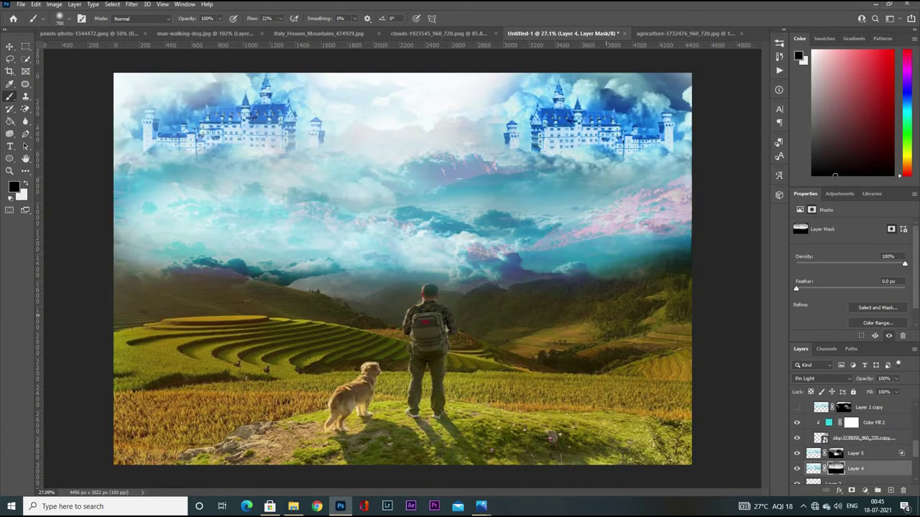
{"action": "scroll", "coordinate": [517, 273], "scroll_direction": "down", "scroll_amount": 4}
{"action": "scroll", "coordinate": [518, 273], "scroll_direction": "up", "scroll_amount": 3}
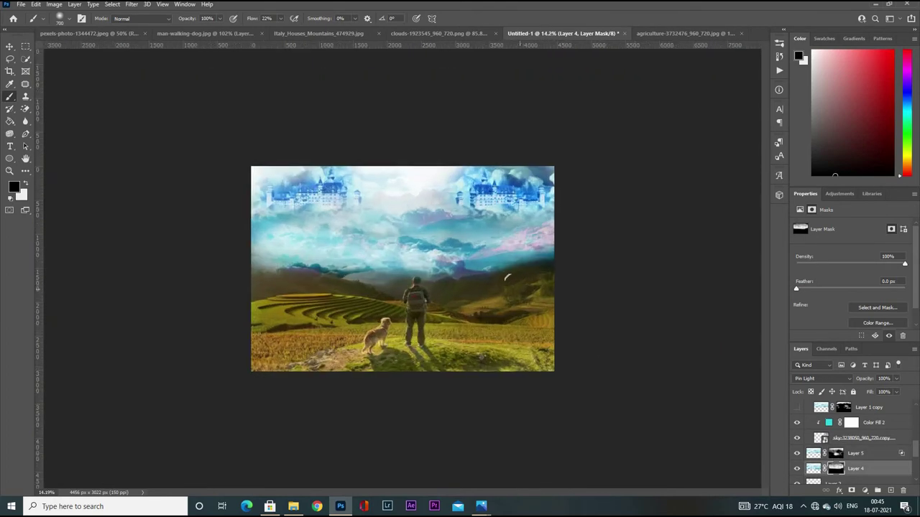
{"action": "scroll", "coordinate": [518, 273], "scroll_direction": "down", "scroll_amount": 2}
{"action": "scroll", "coordinate": [849, 442], "scroll_direction": "down", "scroll_amount": 1}
Add a Brightness/Contrast layer with Brightness 85 and invert its mask
{"action": "left_click", "coordinate": [865, 494]}
{"action": "left_click", "coordinate": [862, 352]}
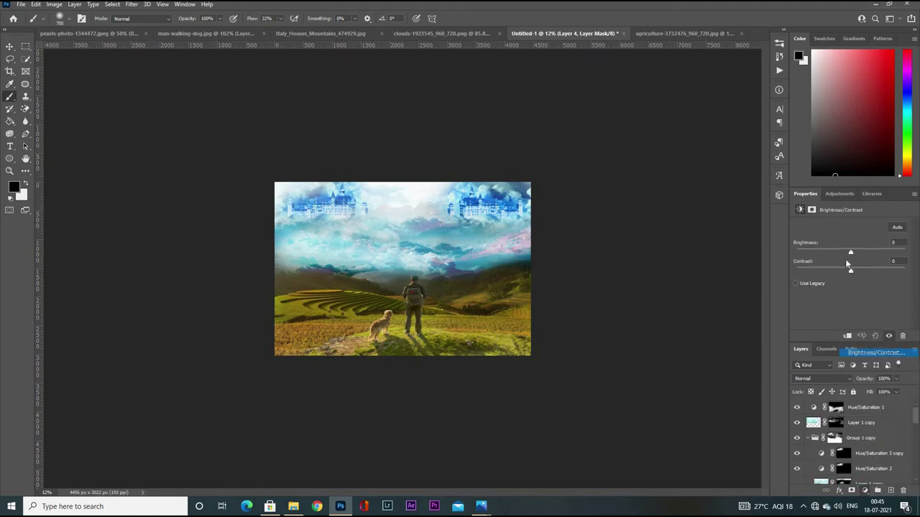
{"action": "left_click_drag", "start_coordinate": [851, 253], "coordinate": [882, 254]}
{"action": "key", "text": "ctrl+i"}
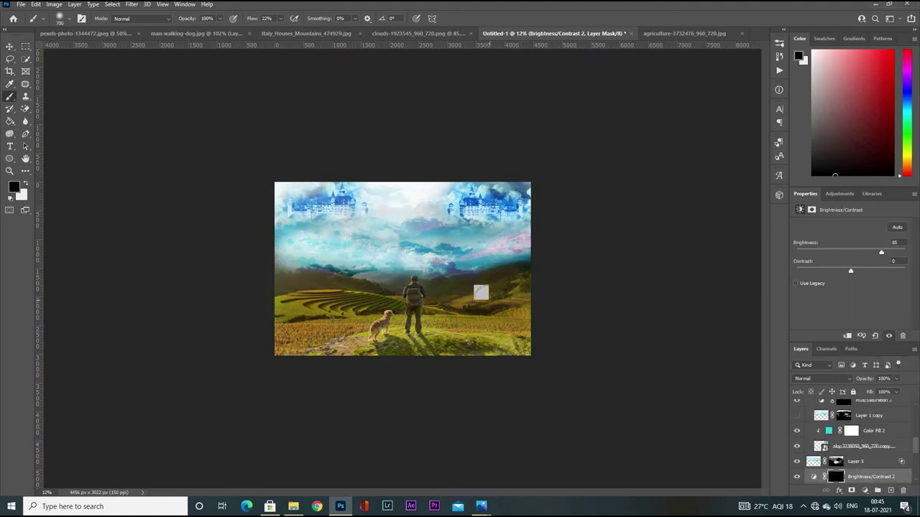
Paint white on the mask over the left and right terraced hills
{"action": "key", "text": "x"}
{"action": "left_click_drag", "start_coordinate": [495, 272], "coordinate": [299, 275]}
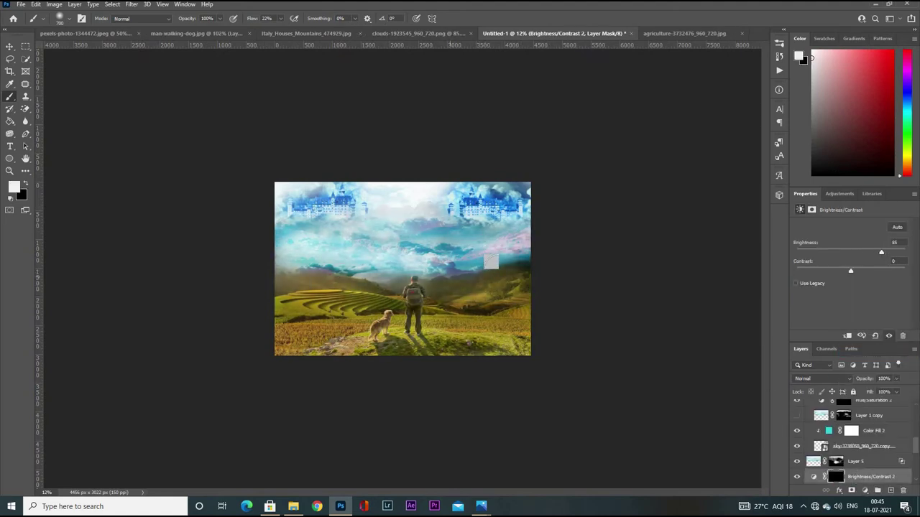
{"action": "left_click_drag", "start_coordinate": [491, 261], "coordinate": [374, 295]}
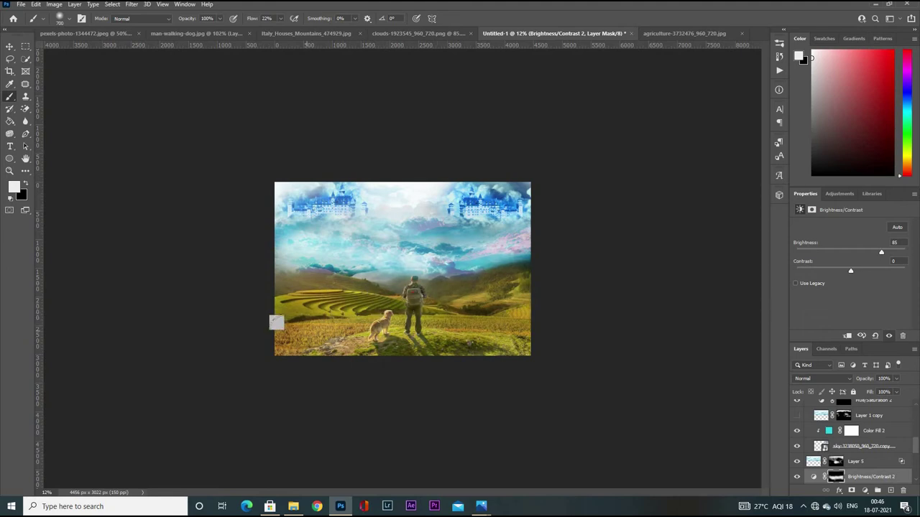
{"action": "scroll", "coordinate": [401, 273], "scroll_direction": "up", "scroll_amount": 2}
{"action": "scroll", "coordinate": [402, 273], "scroll_direction": "down", "scroll_amount": 1}
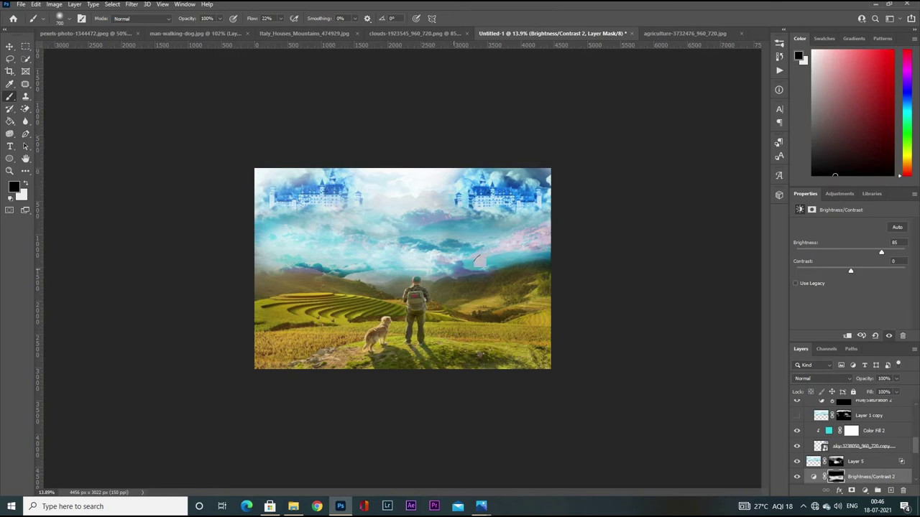
{"action": "key", "text": "v"}
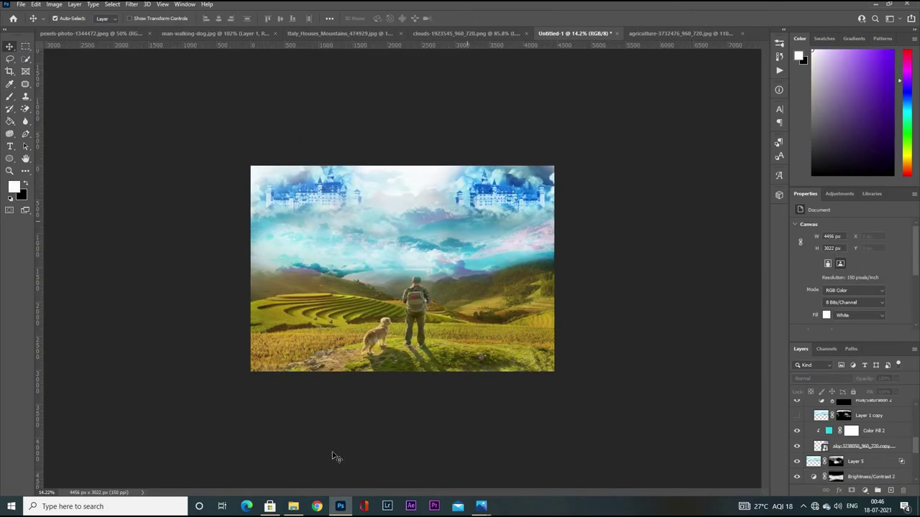
{"action": "left_click", "coordinate": [689, 33]}
Close the agriculture photo and bring up the Buddha statue photo
{"action": "left_click", "coordinate": [737, 33]}
{"action": "left_click", "coordinate": [397, 33]}
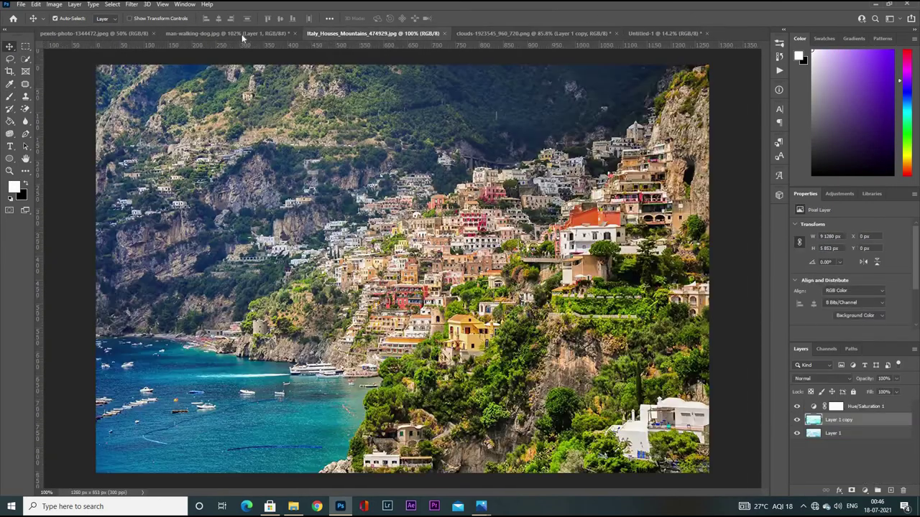
{"action": "left_click", "coordinate": [241, 34]}
{"action": "left_click", "coordinate": [402, 33]}
{"action": "left_click", "coordinate": [665, 33]}
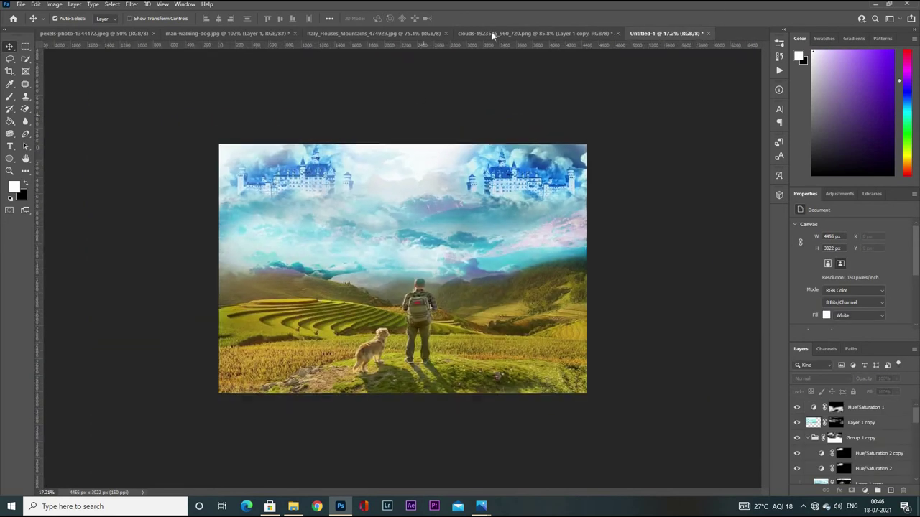
{"action": "left_click", "coordinate": [491, 33]}
{"action": "left_click", "coordinate": [121, 34]}
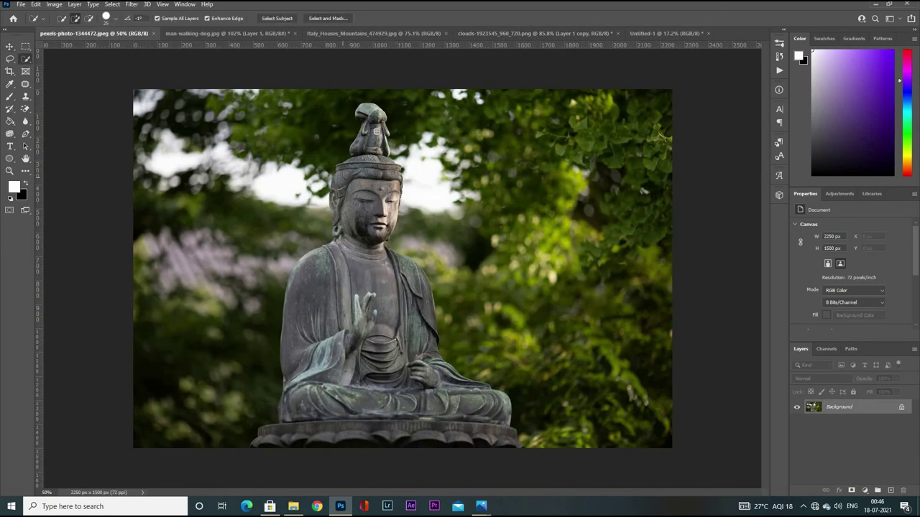
Cut out the Buddha statue with Select Subject and drag it into the composite
{"action": "left_click", "coordinate": [278, 18]}
{"action": "left_click", "coordinate": [427, 187]}
{"action": "key", "text": "ctrl+0"}
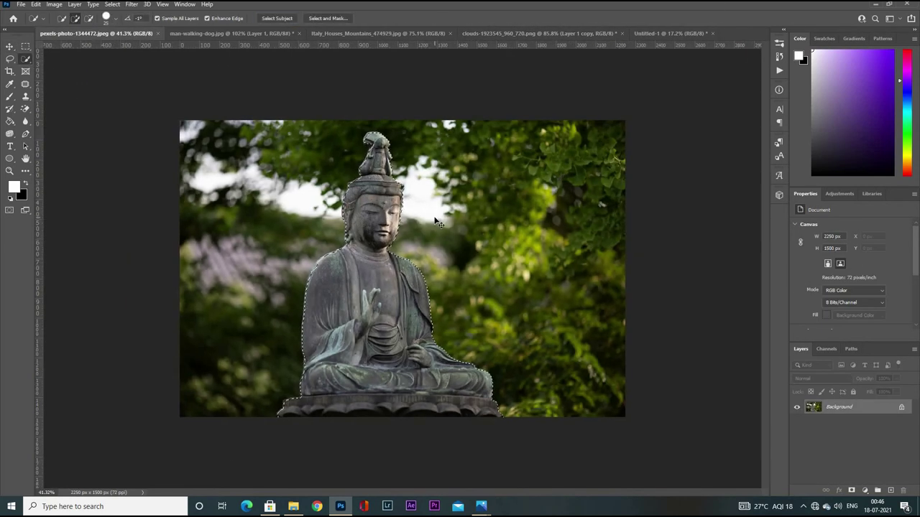
{"action": "key", "text": "ctrl+j"}
{"action": "key", "text": "v"}
{"action": "mouse_move", "coordinate": [495, 115]}
{"action": "left_mouse_down"}
{"action": "mouse_move", "coordinate": [302, 218]}
{"action": "mouse_move", "coordinate": [403, 233]}
{"action": "mouse_move", "coordinate": [402, 192]}
{"action": "left_mouse_up"}
Scale the statue down and flip it horizontally
{"action": "key", "text": "ctrl+t"}
{"action": "mouse_move", "coordinate": [406, 256]}
{"action": "left_mouse_down"}
{"action": "mouse_move", "coordinate": [405, 185]}
{"action": "mouse_move", "coordinate": [192, 173]}
{"action": "left_mouse_up"}
{"action": "scroll", "coordinate": [415, 165], "scroll_direction": "up", "scroll_amount": 2}
{"action": "scroll", "coordinate": [416, 165], "scroll_direction": "down", "scroll_amount": 1}
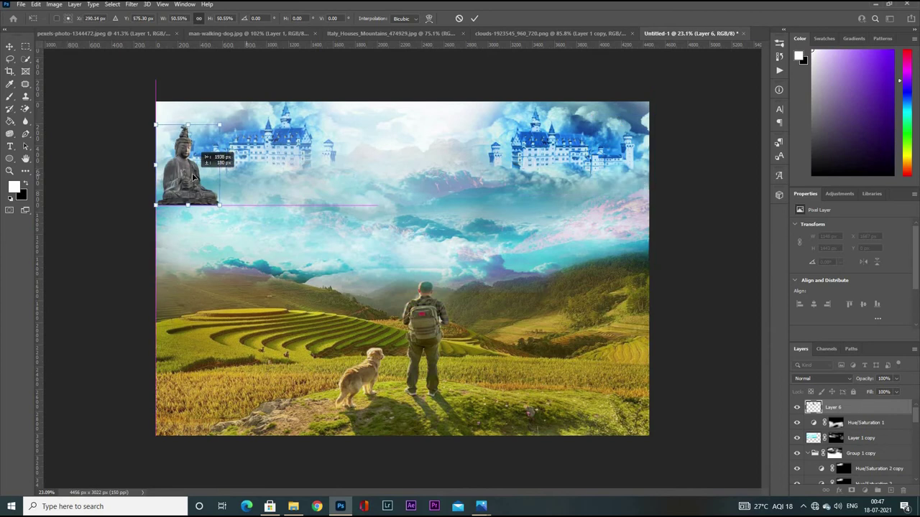
{"action": "mouse_move", "coordinate": [229, 210]}
{"action": "left_mouse_down"}
{"action": "mouse_move", "coordinate": [623, 186]}
{"action": "mouse_move", "coordinate": [423, 207]}
{"action": "mouse_move", "coordinate": [196, 187]}
{"action": "left_mouse_up"}
{"action": "right_click", "coordinate": [196, 187]}
{"action": "left_click", "coordinate": [222, 348]}
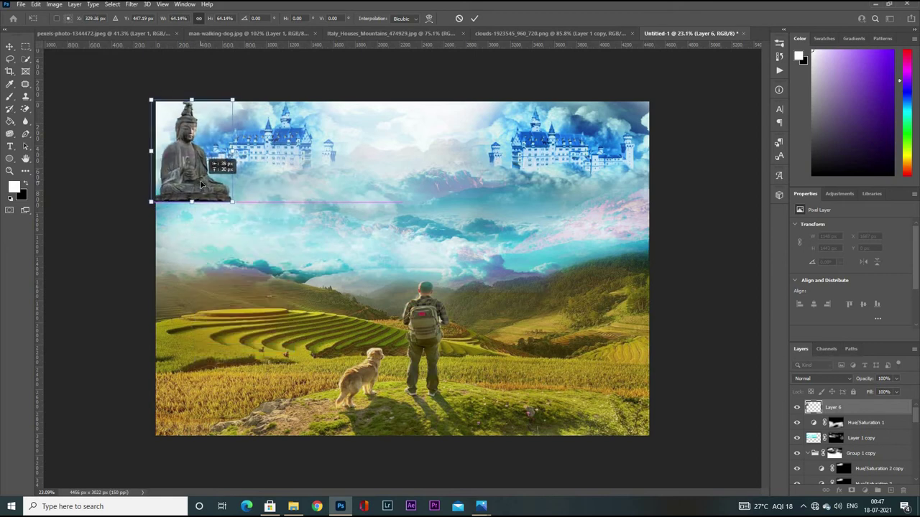
{"action": "key", "text": "Return"}
Move the statue layer down four positions and name it 'stone'
{"action": "key", "text": "ctrl+bracketleft"}
{"action": "key", "text": "ctrl+bracketleft"}
{"action": "key", "text": "ctrl+bracketleft"}
{"action": "key", "text": "ctrl+bracketleft"}
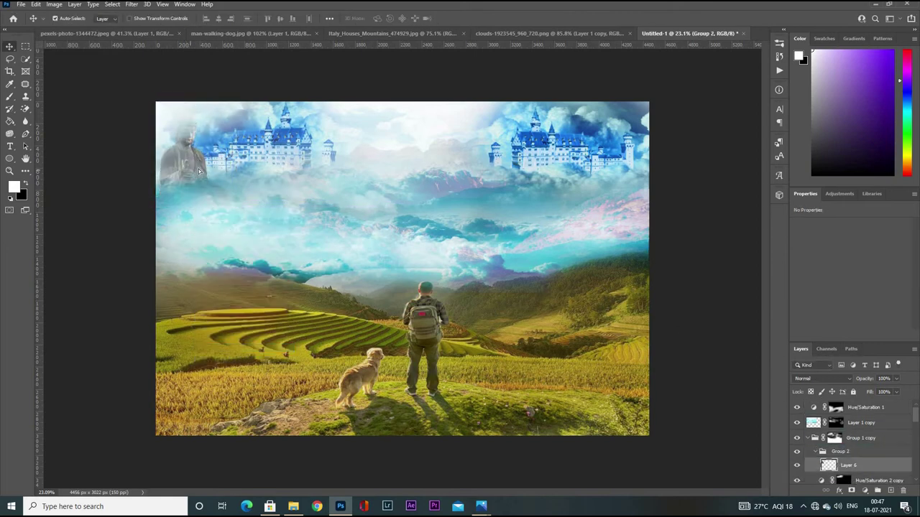
{"action": "key", "text": "ctrl+bracketleft"}
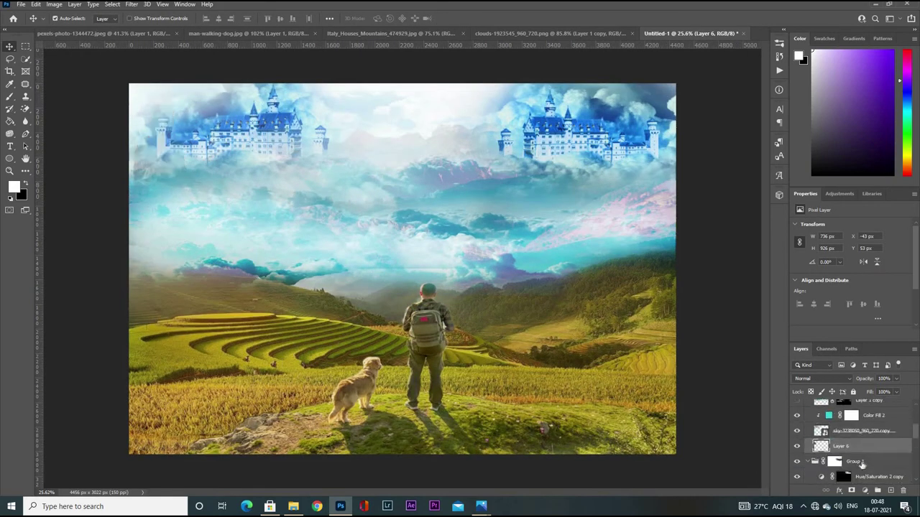
{"action": "key", "text": "ctrl+bracketleft"}
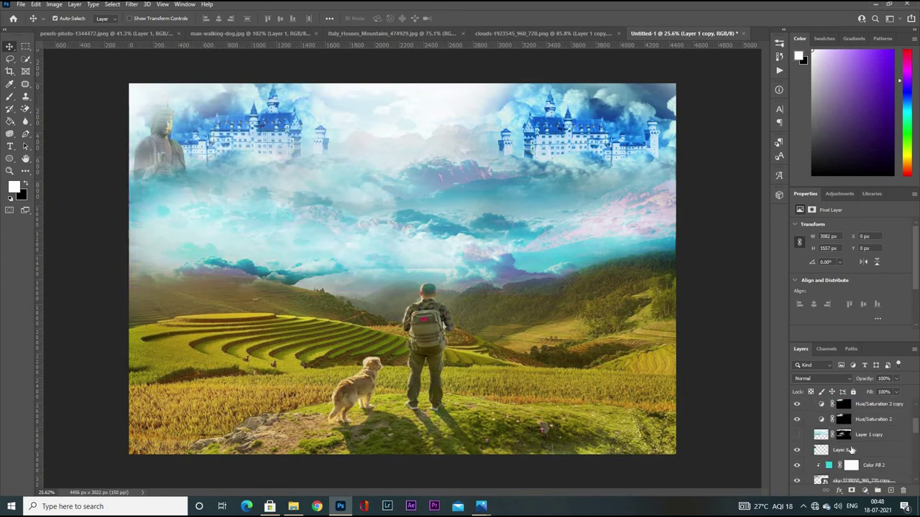
{"action": "key", "text": "ctrl+bracketleft"}
{"action": "type", "text": "stone"}
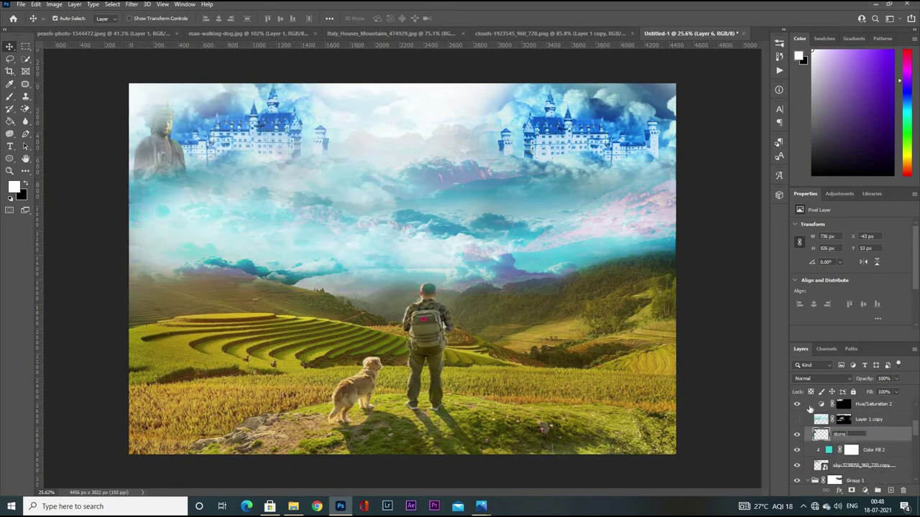
{"action": "key", "text": "Return"}
Mask the stone layer and fade the statue's base into the clouds
{"action": "left_click", "coordinate": [865, 490]}
{"action": "key", "text": "x"}
{"action": "left_click_drag", "start_coordinate": [154, 125], "coordinate": [165, 168]}
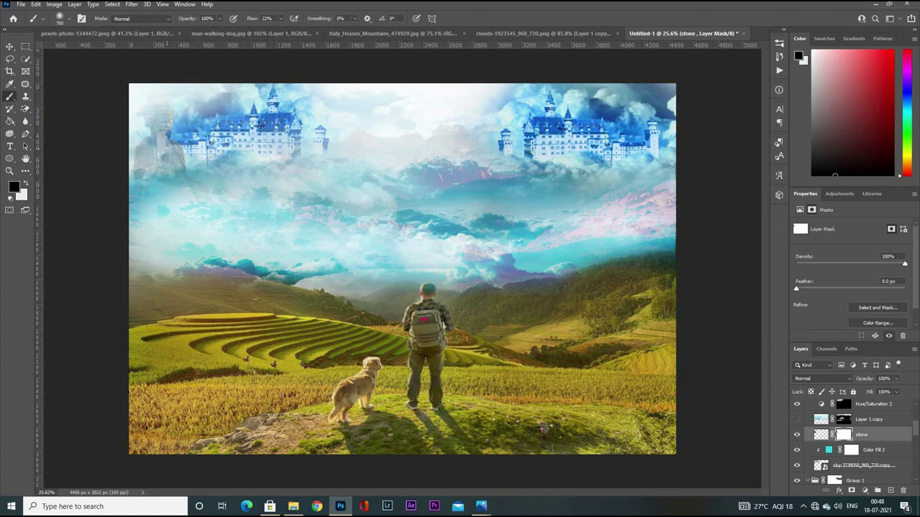
{"action": "key", "text": "x"}
Adjust the stone layer's position and stacking in the top-left sky
{"action": "left_click", "coordinate": [163, 167], "text": "ctrl"}
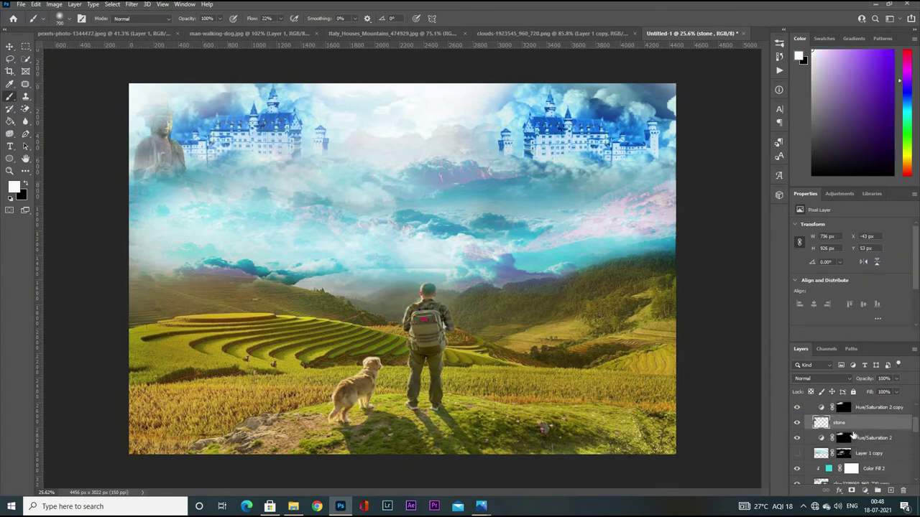
{"action": "key", "text": "v"}
{"action": "left_click_drag", "start_coordinate": [163, 167], "coordinate": [174, 170]}
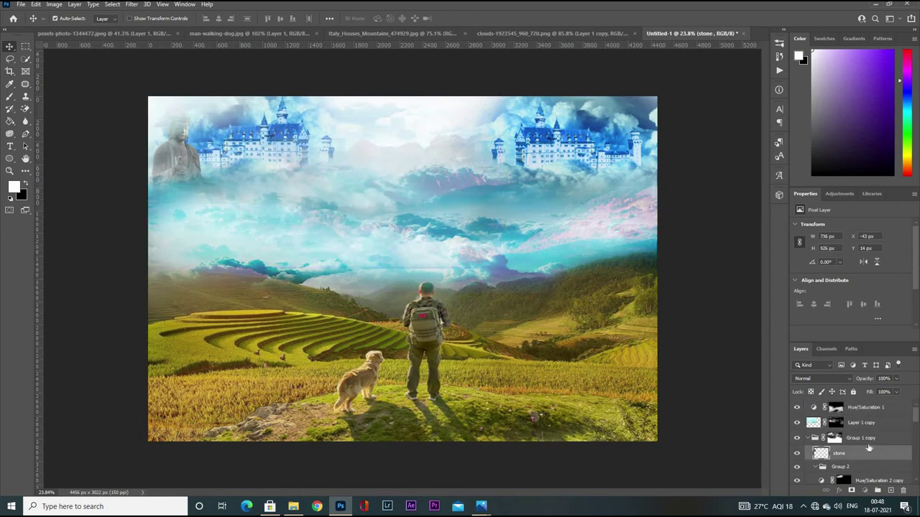
{"action": "mouse_move", "coordinate": [844, 438]}
{"action": "left_mouse_down"}
{"action": "mouse_move", "coordinate": [862, 407]}
{"action": "mouse_move", "coordinate": [883, 455]}
{"action": "left_mouse_up"}
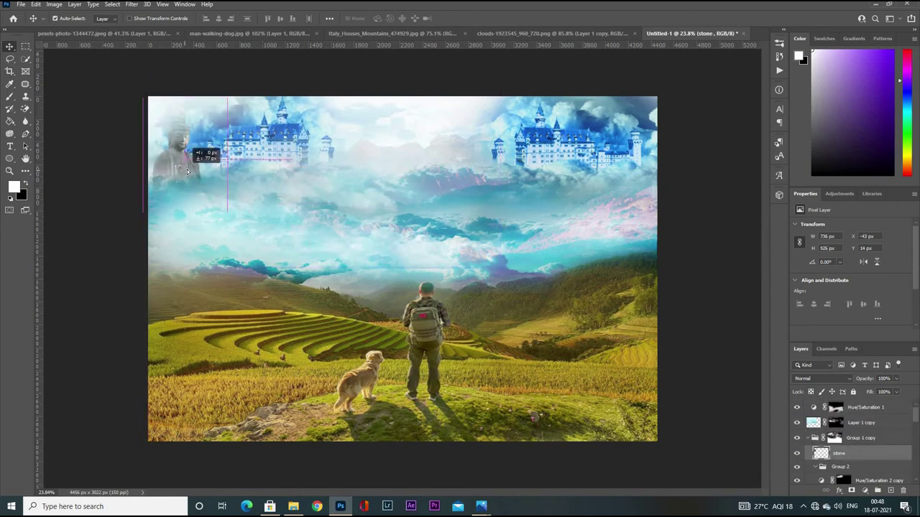
{"action": "left_click", "coordinate": [823, 424]}
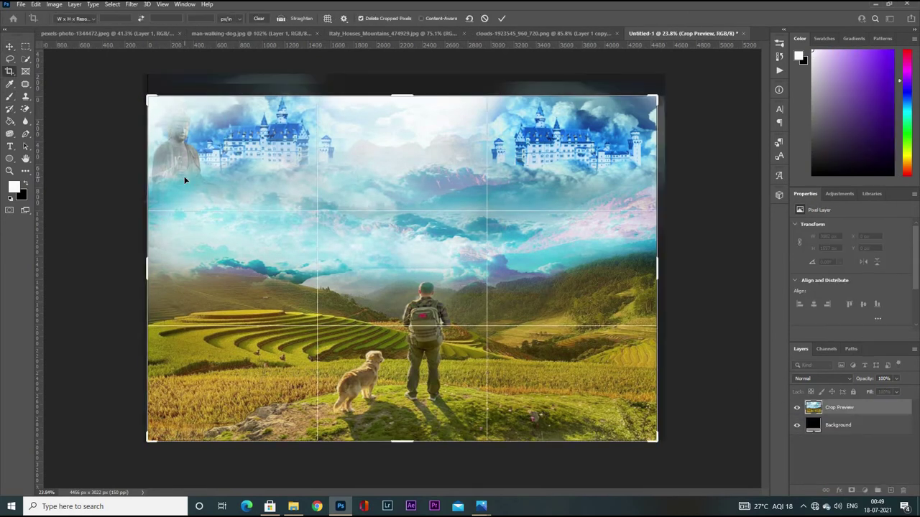
Fit the composite to the screen, preview a crop and cancel it
{"action": "key", "text": "z"}
{"action": "scroll", "coordinate": [188, 140], "scroll_direction": "down", "scroll_amount": 1}
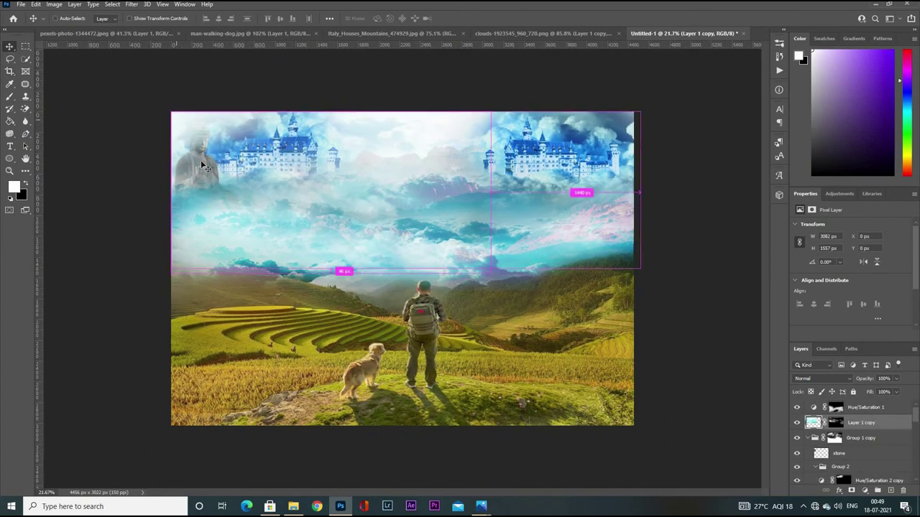
{"action": "key", "text": "ctrl+z"}
{"action": "key", "text": "ctrl+shift+z"}
{"action": "key", "text": "ctrl+0"}
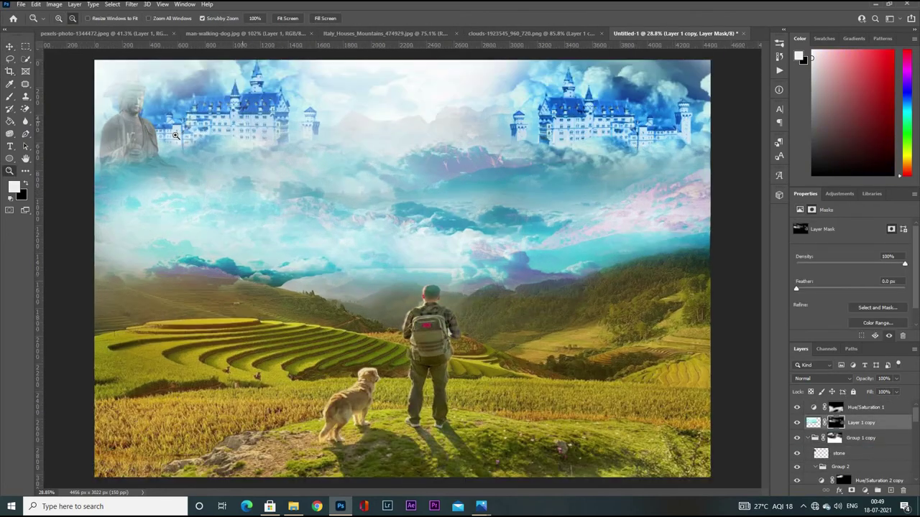
{"action": "key", "text": "c"}
{"action": "left_click_drag", "start_coordinate": [93, 60], "coordinate": [113, 139]}
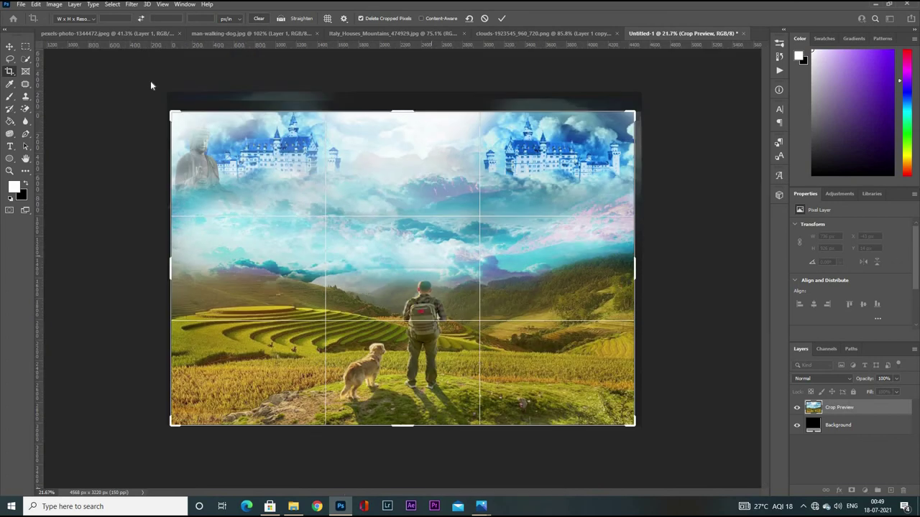
{"action": "key", "text": "Escape"}
{"action": "key", "text": "v"}
Paint black and white on the Layer 1 copy mask around the top-left Buddha
{"action": "key", "text": "ctrl+backslash"}
{"action": "key", "text": "b"}
{"action": "key", "text": "x"}
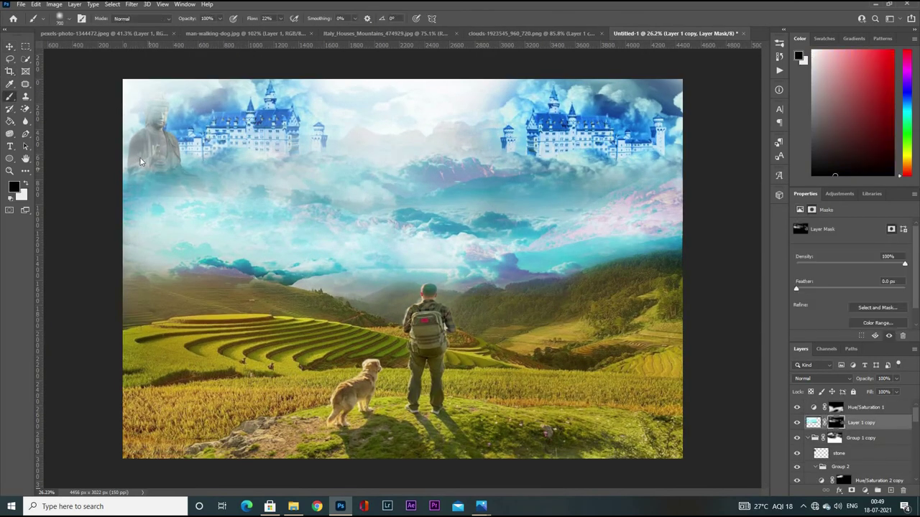
{"action": "left_click_drag", "start_coordinate": [140, 204], "coordinate": [179, 183]}
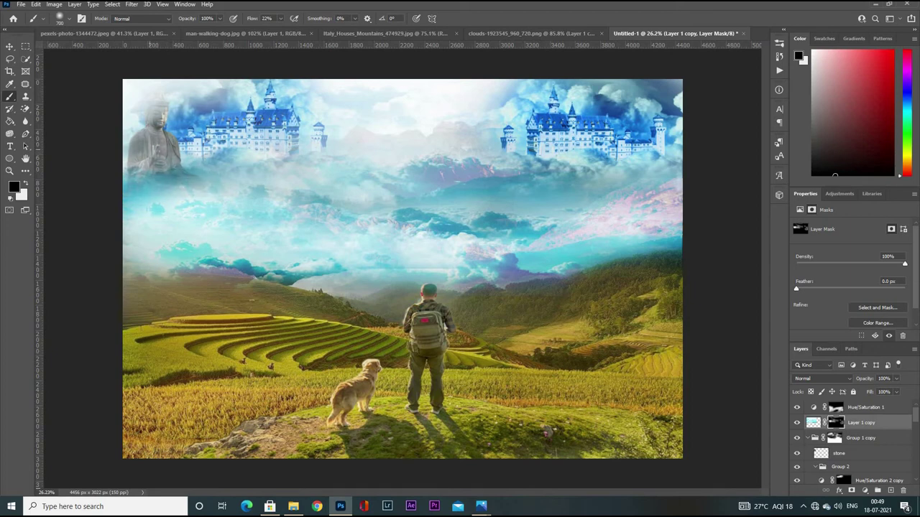
{"action": "scroll", "coordinate": [406, 267], "scroll_direction": "down", "scroll_amount": 1}
{"action": "scroll", "coordinate": [215, 198], "scroll_direction": "down", "scroll_amount": 1}
{"action": "scroll", "coordinate": [215, 198], "scroll_direction": "up", "scroll_amount": 1}
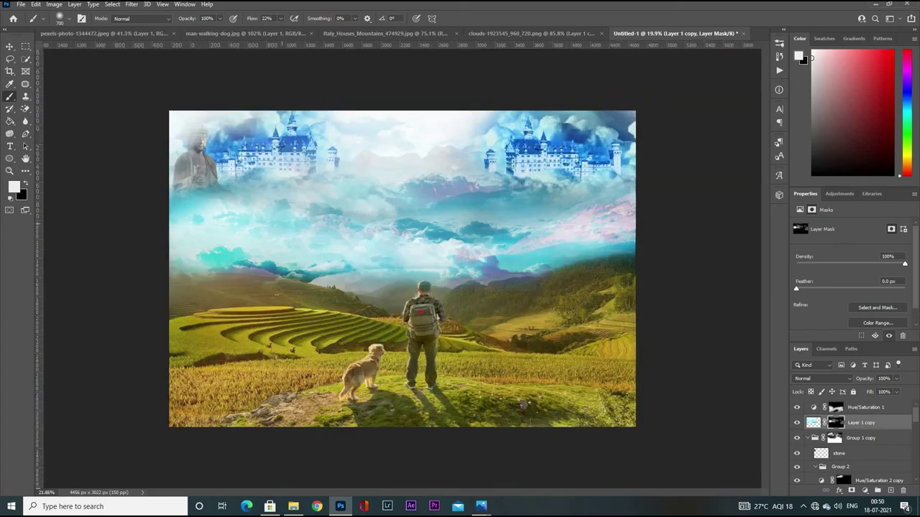
{"action": "scroll", "coordinate": [216, 198], "scroll_direction": "down", "scroll_amount": 1}
{"action": "key", "text": "x"}
{"action": "scroll", "coordinate": [215, 198], "scroll_direction": "up", "scroll_amount": 1}
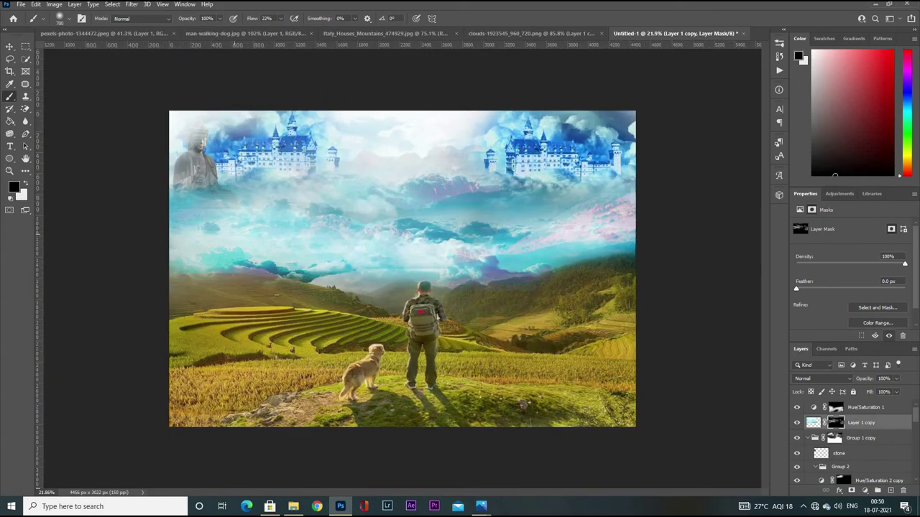
{"action": "key", "text": "x"}
{"action": "mouse_move", "coordinate": [187, 180]}
{"action": "left_mouse_down"}
{"action": "mouse_move", "coordinate": [245, 137]}
{"action": "mouse_move", "coordinate": [216, 144]}
{"action": "mouse_move", "coordinate": [220, 172]}
{"action": "mouse_move", "coordinate": [251, 137]}
{"action": "mouse_move", "coordinate": [244, 173]}
{"action": "left_mouse_up"}
{"action": "key", "text": "x"}
{"action": "key", "text": "x"}
Refine the cloud mask with further strokes around the top-left castle and Buddha
{"action": "key", "text": "x"}
{"action": "key", "text": "x"}
{"action": "scroll", "coordinate": [371, 168], "scroll_direction": "up", "scroll_amount": 1}
{"action": "scroll", "coordinate": [371, 168], "scroll_direction": "up", "scroll_amount": 1}
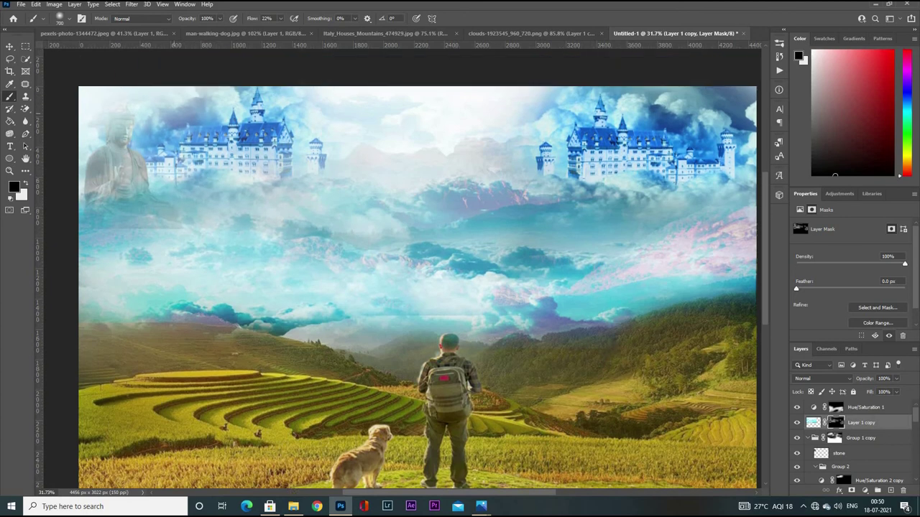
{"action": "left_click_drag", "start_coordinate": [144, 108], "coordinate": [208, 148]}
{"action": "mouse_move", "coordinate": [86, 237]}
{"action": "left_mouse_down"}
{"action": "mouse_move", "coordinate": [154, 136]}
{"action": "mouse_move", "coordinate": [237, 165]}
{"action": "left_mouse_up"}
{"action": "scroll", "coordinate": [180, 144], "scroll_direction": "down", "scroll_amount": 2}
{"action": "key", "text": "x"}
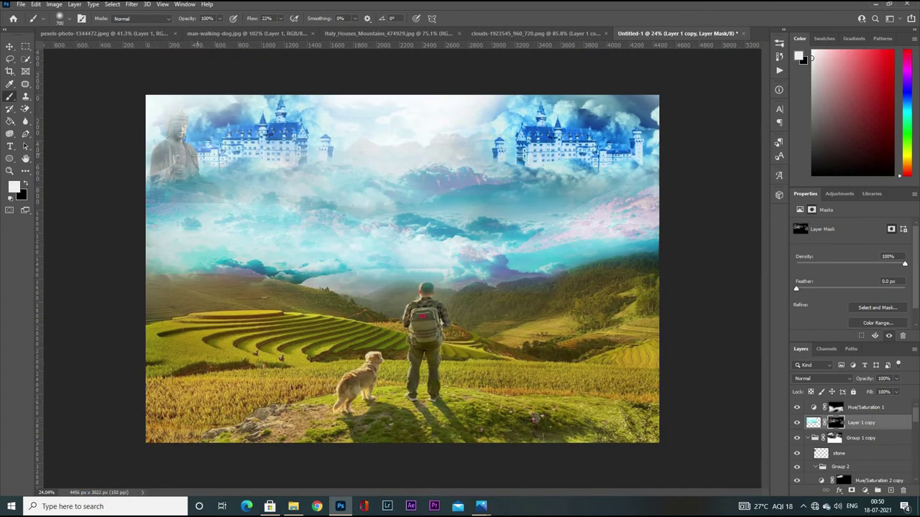
{"action": "key", "text": "x"}
{"action": "key", "text": "x"}
{"action": "scroll", "coordinate": [401, 267], "scroll_direction": "down", "scroll_amount": 1}
{"action": "key", "text": "x"}
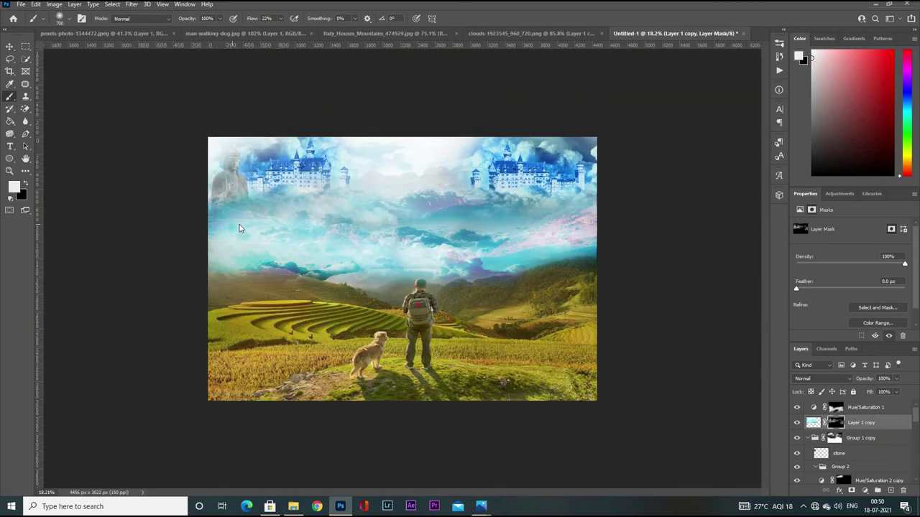
{"action": "left_click_drag", "start_coordinate": [215, 205], "coordinate": [262, 215]}
{"action": "key", "text": "x"}
{"action": "key", "text": "x"}
{"action": "left_click_drag", "start_coordinate": [237, 158], "coordinate": [273, 190]}
{"action": "key", "text": "x"}
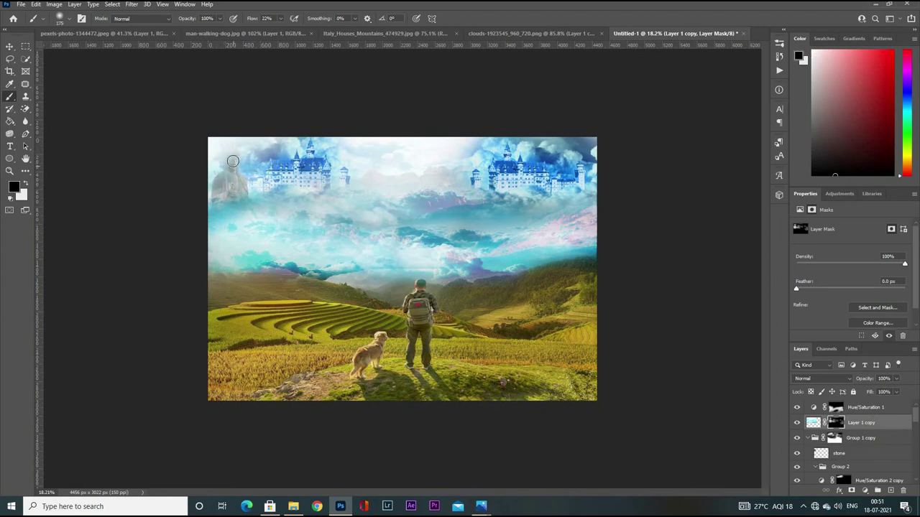
{"action": "scroll", "coordinate": [233, 161], "scroll_direction": "up", "scroll_amount": 1}
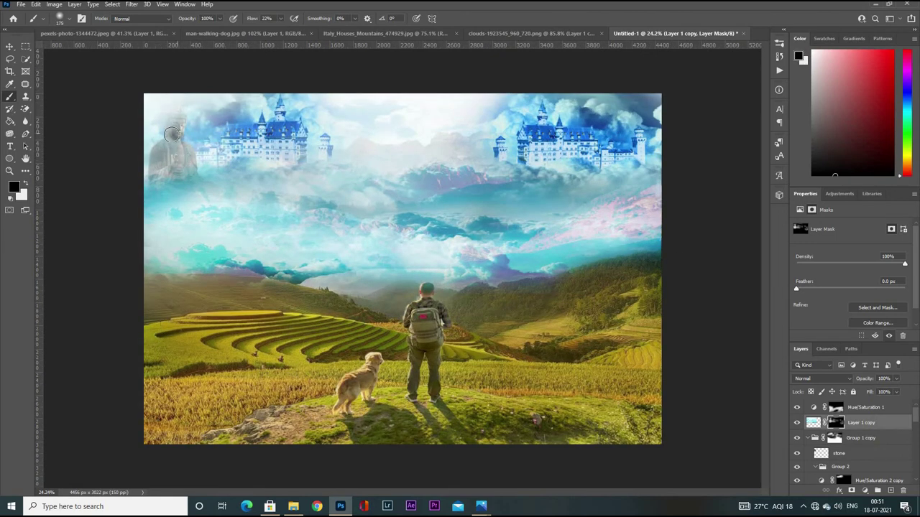
{"action": "scroll", "coordinate": [178, 156], "scroll_direction": "down", "scroll_amount": 1}
{"action": "scroll", "coordinate": [152, 114], "scroll_direction": "up", "scroll_amount": 2}
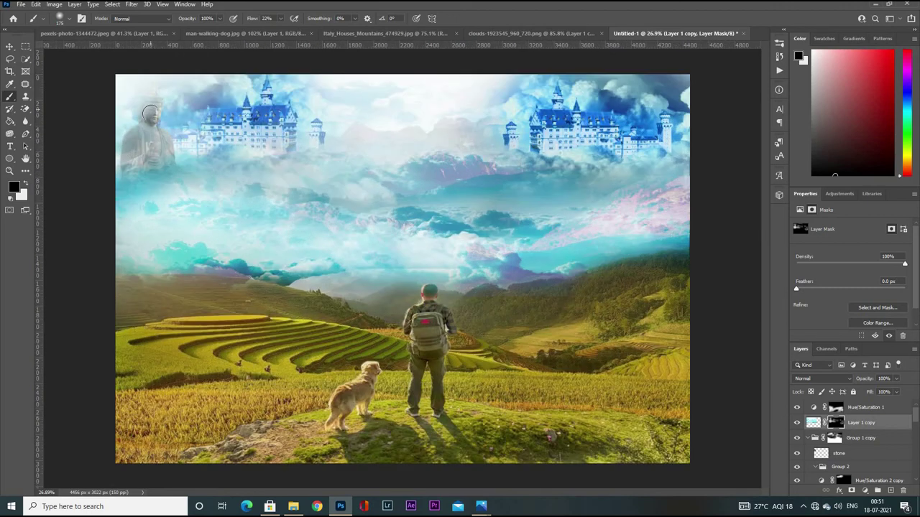
{"action": "scroll", "coordinate": [149, 111], "scroll_direction": "down", "scroll_amount": 2}
{"action": "scroll", "coordinate": [172, 149], "scroll_direction": "up", "scroll_amount": 1}
Add a yellow Solid Color fill clipped to the stone layer
{"action": "key", "text": "v"}
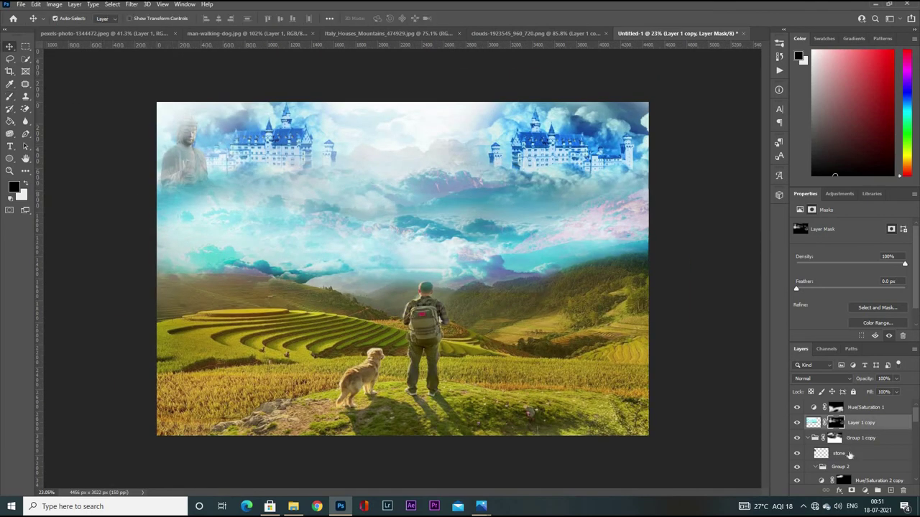
{"action": "left_click", "coordinate": [849, 455]}
{"action": "left_click", "coordinate": [864, 491]}
{"action": "left_click", "coordinate": [873, 327]}
{"action": "left_click_drag", "start_coordinate": [577, 337], "coordinate": [577, 410]}
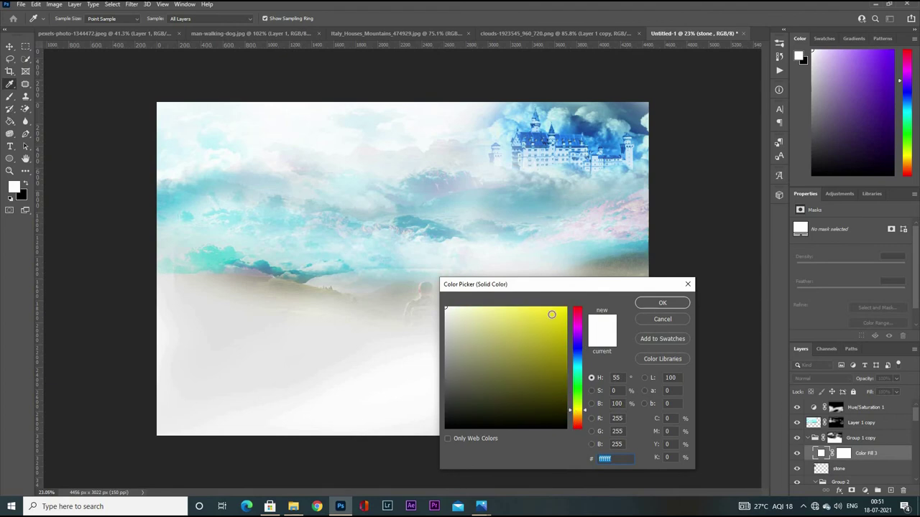
{"action": "left_click", "coordinate": [551, 314]}
{"action": "left_click", "coordinate": [661, 302]}
{"action": "key", "text": "ctrl+alt+g"}
Try Color, Overlay and Divide blend modes on the fill, with 41% opacity
{"action": "left_click", "coordinate": [819, 378]}
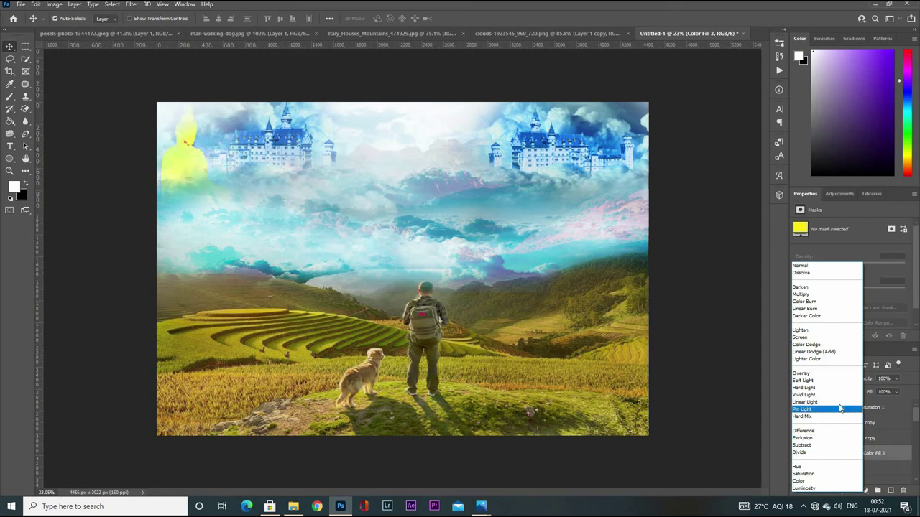
{"action": "left_click", "coordinate": [836, 481]}
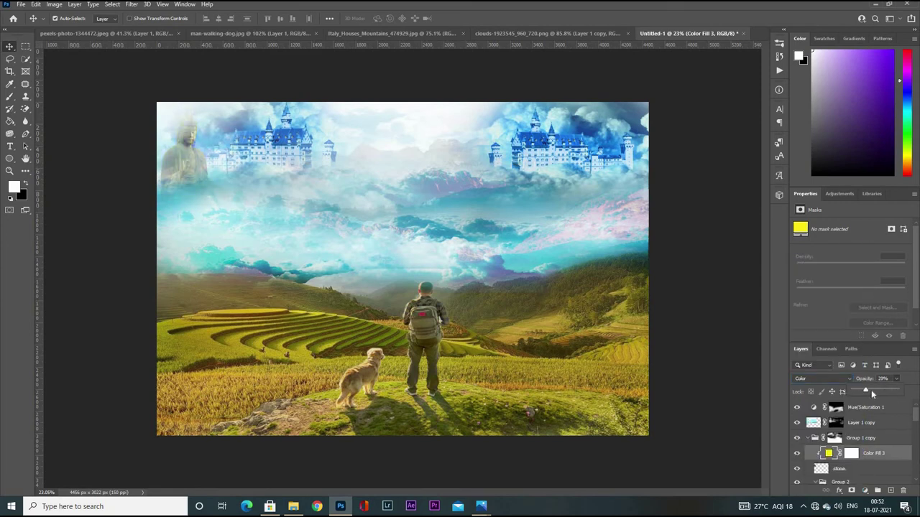
{"action": "left_click_drag", "start_coordinate": [871, 394], "coordinate": [877, 394]}
{"action": "left_click", "coordinate": [823, 379]}
{"action": "left_click", "coordinate": [900, 392]}
{"action": "left_click", "coordinate": [823, 378]}
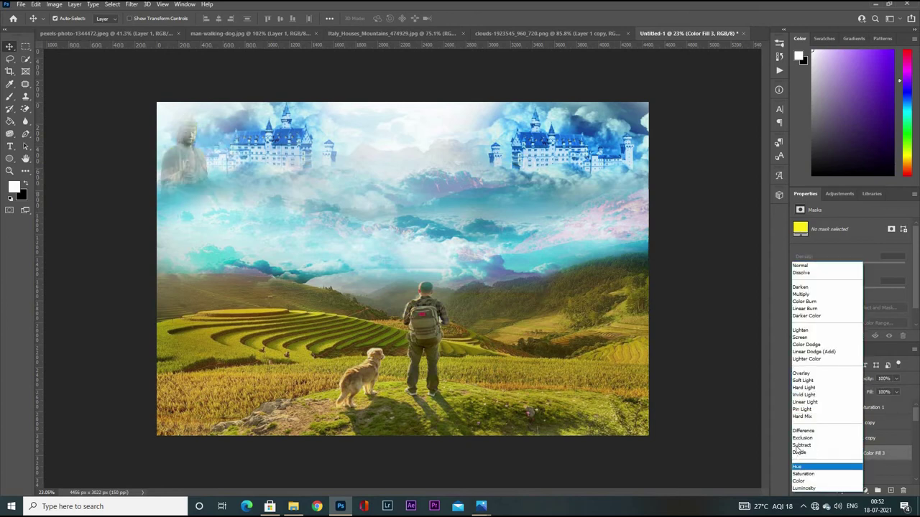
{"action": "left_click", "coordinate": [812, 359]}
{"action": "left_click", "coordinate": [796, 378]}
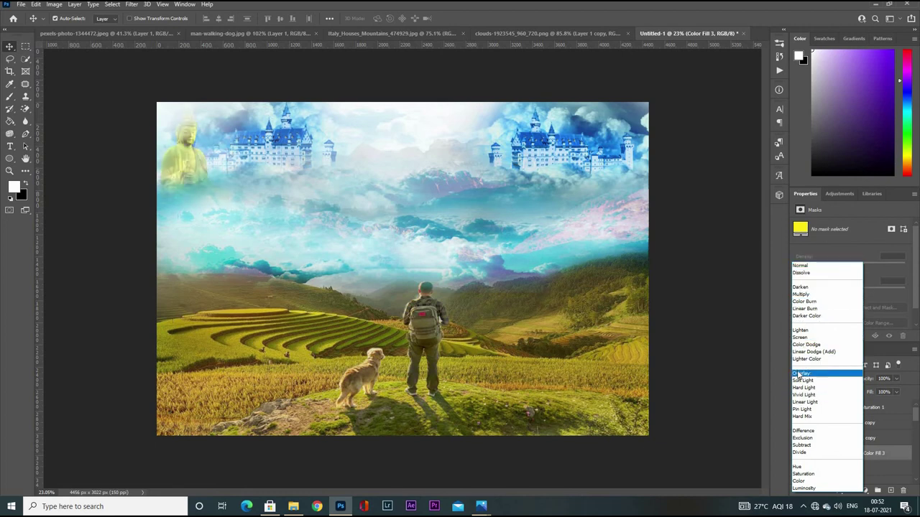
{"action": "left_click", "coordinate": [801, 452]}
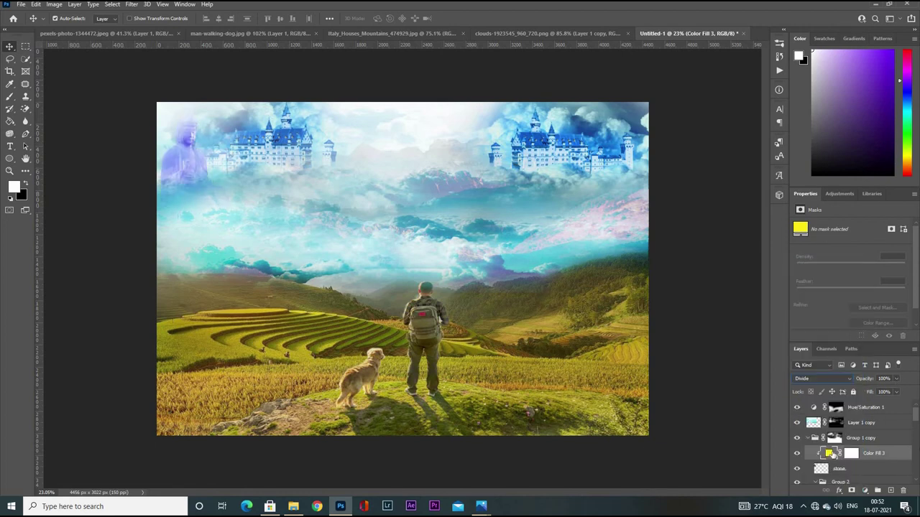
Change the fill colour to cyan and set its blend mode back to Color
{"action": "double_click", "coordinate": [830, 453]}
{"action": "mouse_move", "coordinate": [576, 406]}
{"action": "left_mouse_down"}
{"action": "mouse_move", "coordinate": [578, 396]}
{"action": "mouse_move", "coordinate": [578, 425]}
{"action": "mouse_move", "coordinate": [577, 367]}
{"action": "left_mouse_up"}
{"action": "left_click", "coordinate": [661, 319]}
{"action": "left_click", "coordinate": [823, 379]}
{"action": "key", "text": "Escape"}
{"action": "double_click", "coordinate": [829, 453]}
{"action": "left_click", "coordinate": [662, 303]}
{"action": "left_click", "coordinate": [822, 378]}
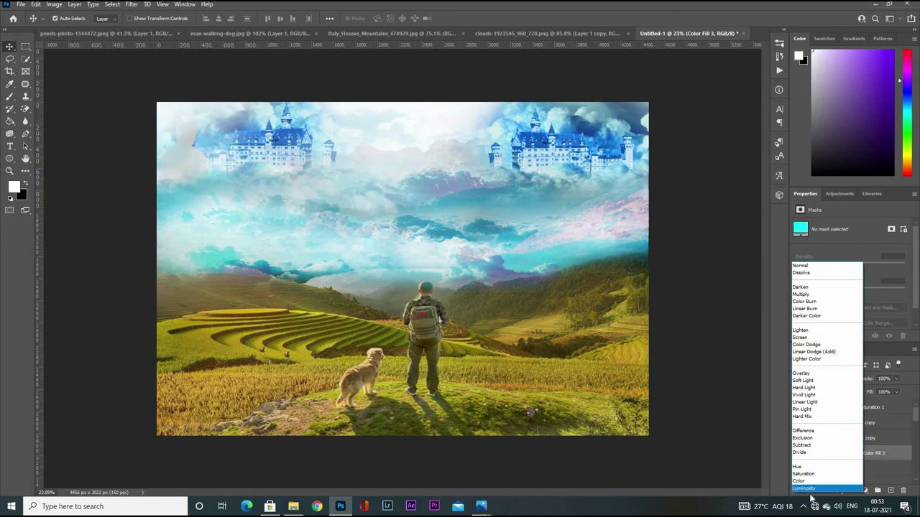
{"action": "left_click", "coordinate": [816, 481]}
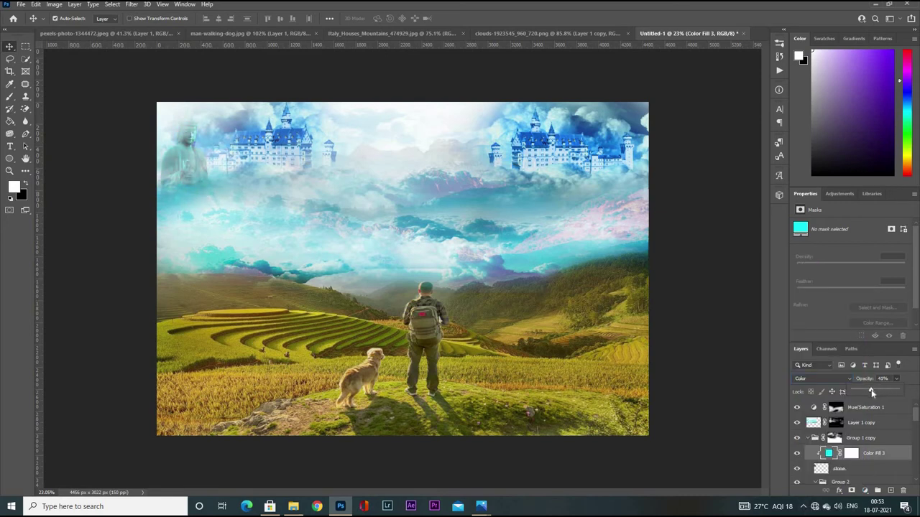
{"action": "scroll", "coordinate": [303, 205], "scroll_direction": "up", "scroll_amount": 2}
Target the Group 1 copy mask with the Brush and default black/white colours
{"action": "scroll", "coordinate": [168, 123], "scroll_direction": "down", "scroll_amount": 3}
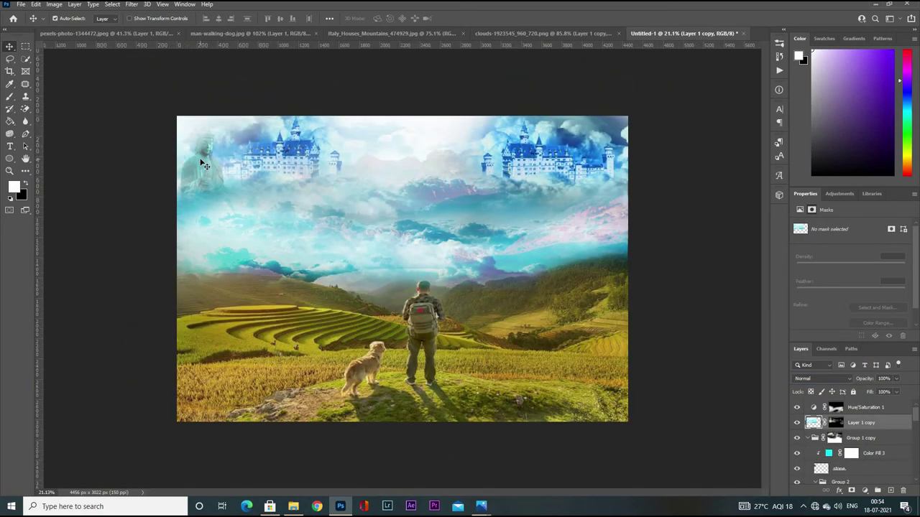
{"action": "left_click", "coordinate": [834, 472]}
{"action": "left_click", "coordinate": [835, 437]}
{"action": "key", "text": "d"}
{"action": "key", "text": "b"}
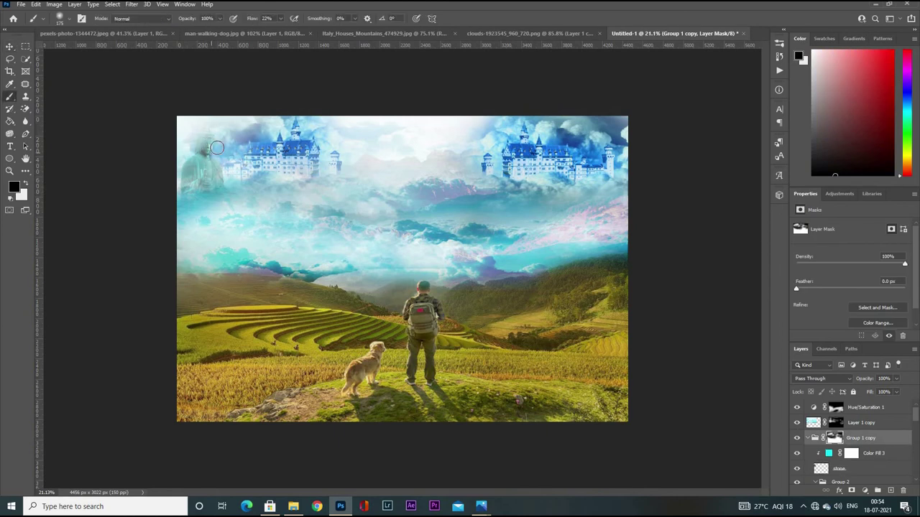
{"action": "scroll", "coordinate": [324, 134], "scroll_direction": "up", "scroll_amount": 2}
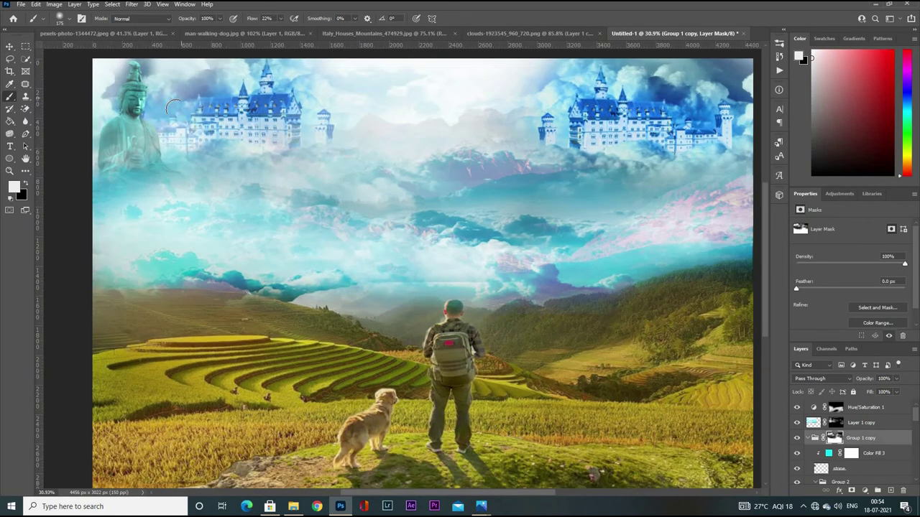
{"action": "key", "text": "x"}
Paint black and white mask strokes around the Buddha so it shows through the clouds
{"action": "left_click_drag", "start_coordinate": [144, 115], "coordinate": [108, 187]}
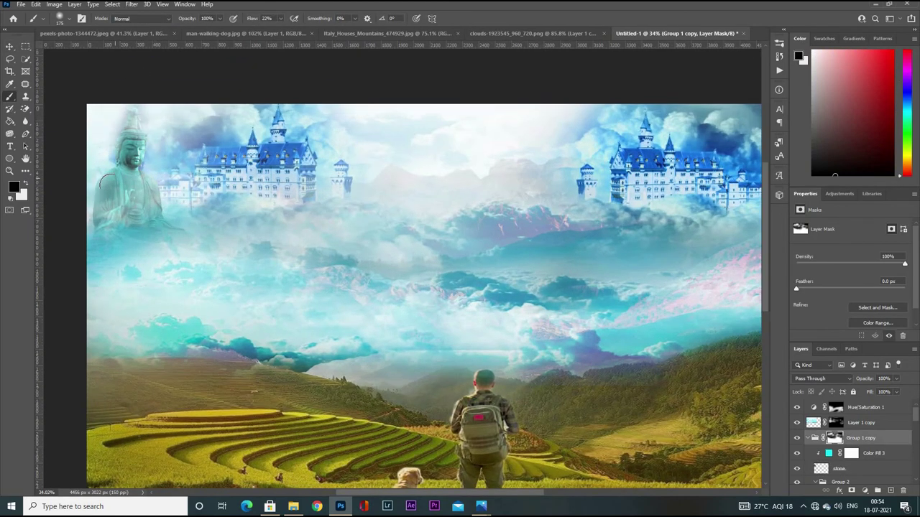
{"action": "key", "text": "x"}
{"action": "key", "text": "x"}
{"action": "mouse_move", "coordinate": [129, 115]}
{"action": "left_mouse_down"}
{"action": "mouse_move", "coordinate": [115, 154]}
{"action": "mouse_move", "coordinate": [143, 203]}
{"action": "left_mouse_up"}
{"action": "key", "text": "x"}
{"action": "key", "text": "x"}
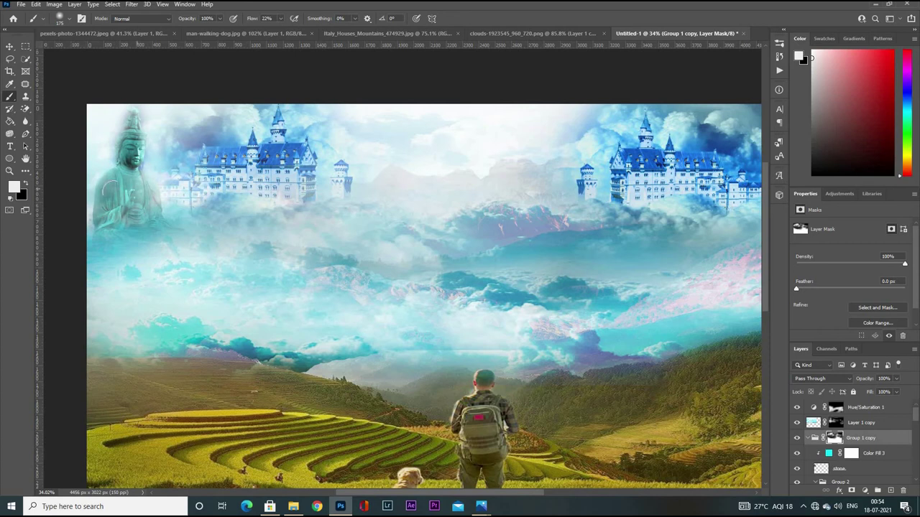
{"action": "scroll", "coordinate": [123, 193], "scroll_direction": "down", "scroll_amount": 2}
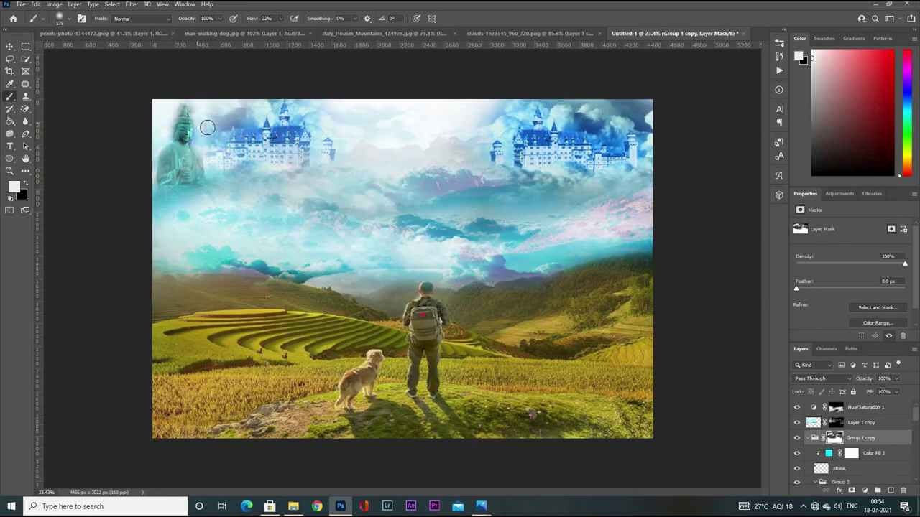
{"action": "scroll", "coordinate": [312, 226], "scroll_direction": "up", "scroll_amount": 2}
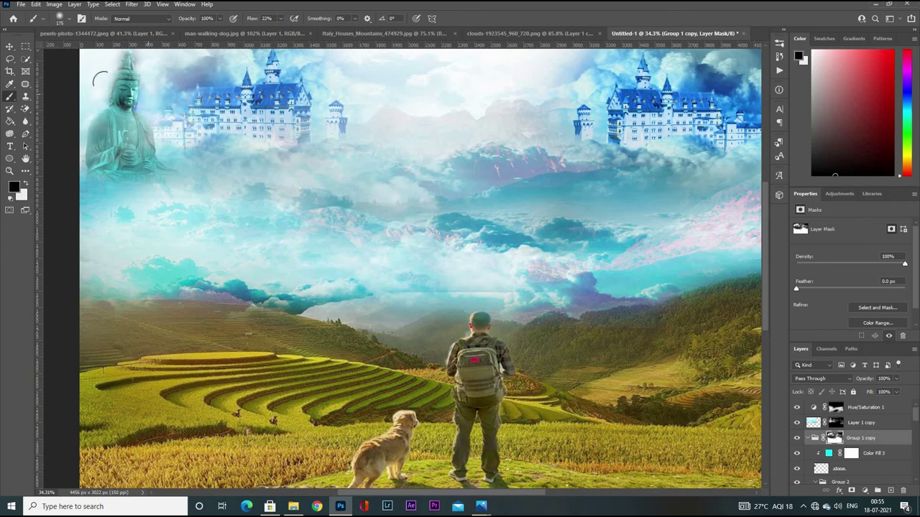
{"action": "scroll", "coordinate": [316, 243], "scroll_direction": "down", "scroll_amount": 2}
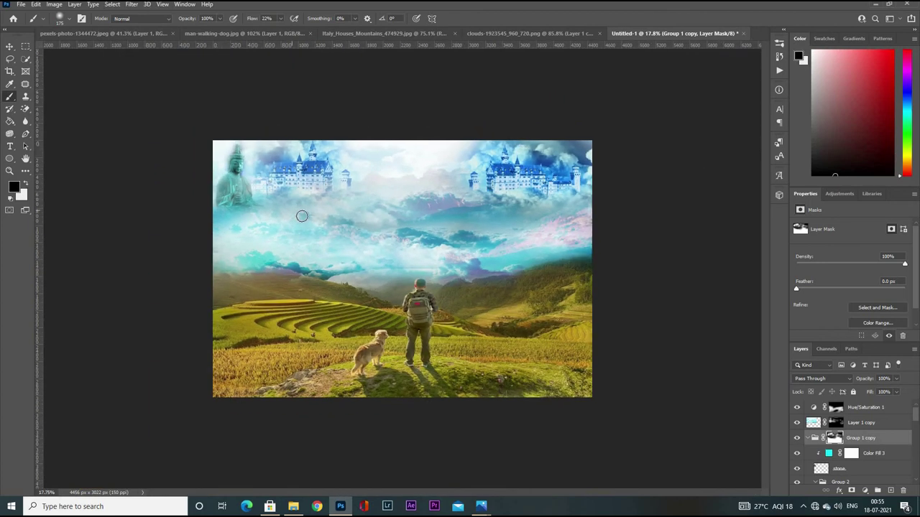
{"action": "scroll", "coordinate": [317, 243], "scroll_direction": "up", "scroll_amount": 1}
{"action": "left_click", "coordinate": [825, 378]}
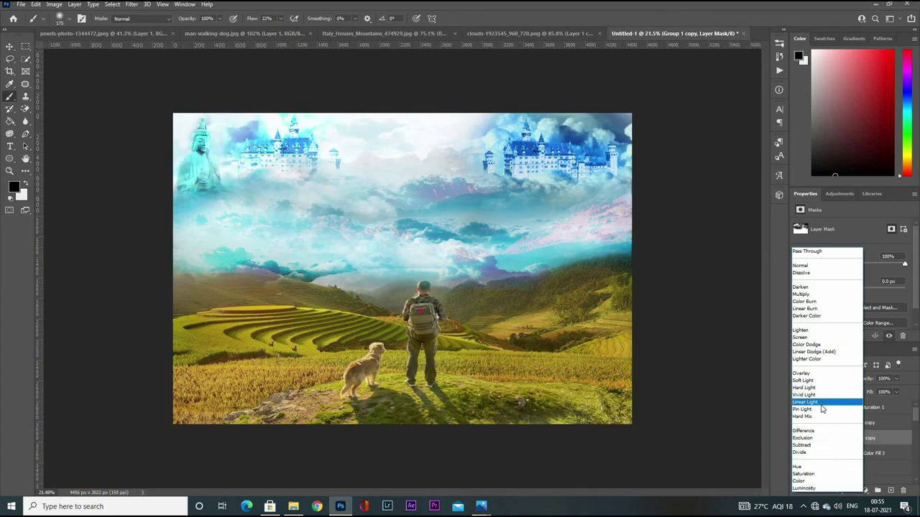
Keep the group at Pass Through and raise Color Fill 3's opacity to 76%
{"action": "key", "text": "Escape"}
{"action": "left_click", "coordinate": [862, 453]}
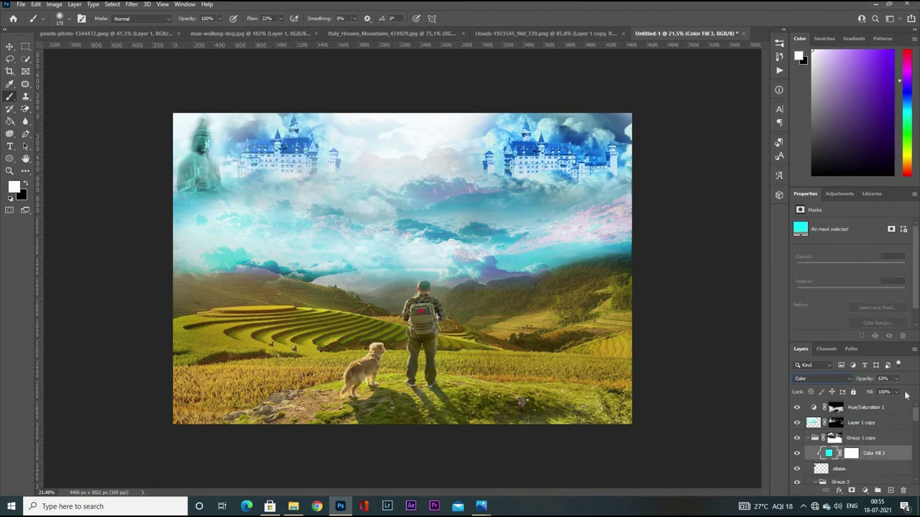
{"action": "scroll", "coordinate": [402, 267], "scroll_direction": "up", "scroll_amount": 1}
{"action": "left_click", "coordinate": [431, 215]}
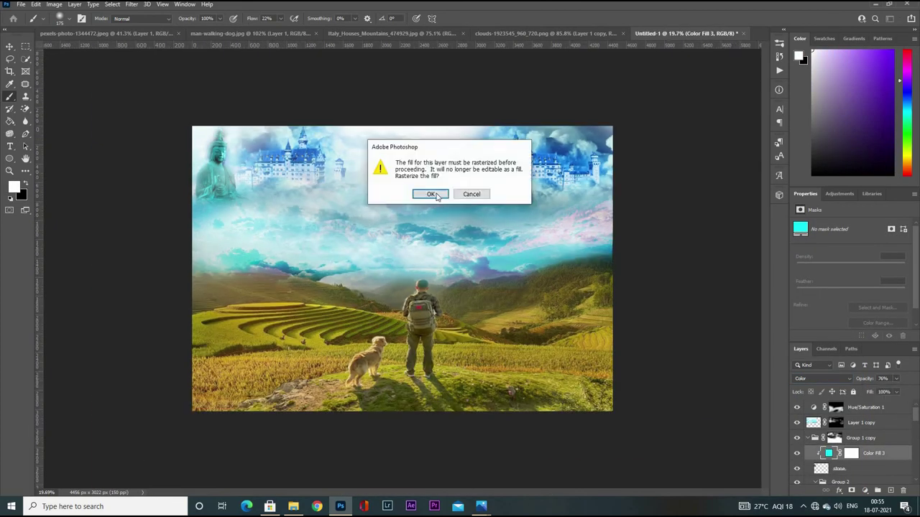
{"action": "left_click", "coordinate": [429, 192]}
{"action": "scroll", "coordinate": [400, 231], "scroll_direction": "down", "scroll_amount": 1}
With the brush tool ready, add a new empty Layer 6 above Hue/Saturation 1
{"action": "key", "text": "v"}
{"action": "left_click", "coordinate": [294, 506]}
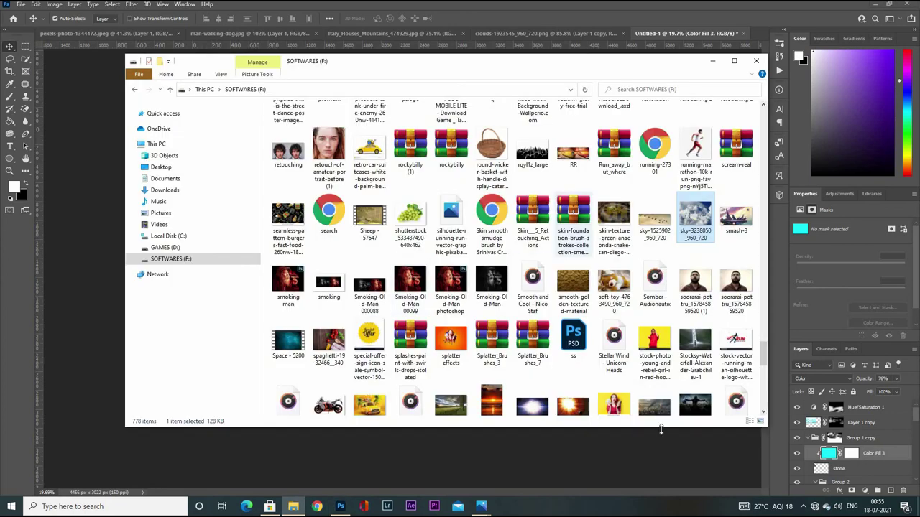
{"action": "key", "text": "b"}
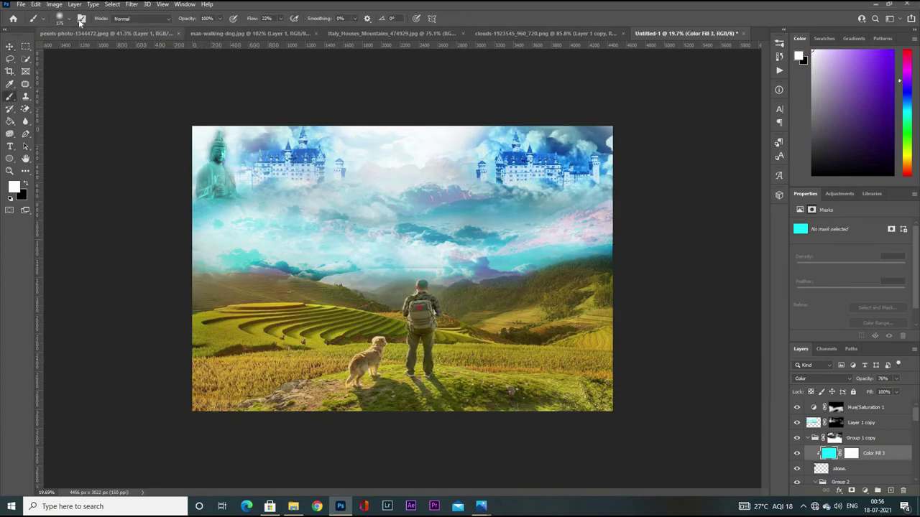
{"action": "right_click", "coordinate": [381, 149]}
{"action": "key", "text": "Escape"}
{"action": "key", "text": "alt+bracketright"}
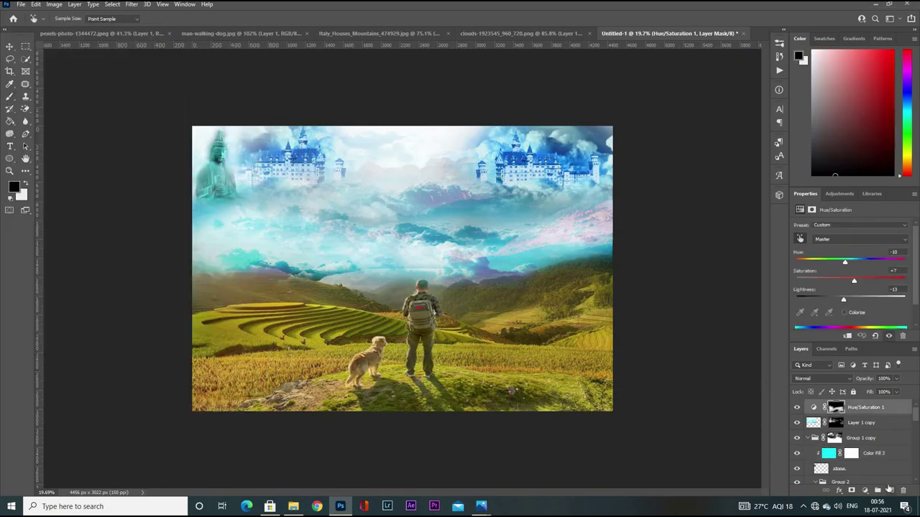
{"action": "key", "text": "ctrl+shift+alt+n"}
{"action": "left_click", "coordinate": [15, 186]}
Stamp black birds between the castles, rotating the bird brush angle for variety
{"action": "key", "text": "Escape"}
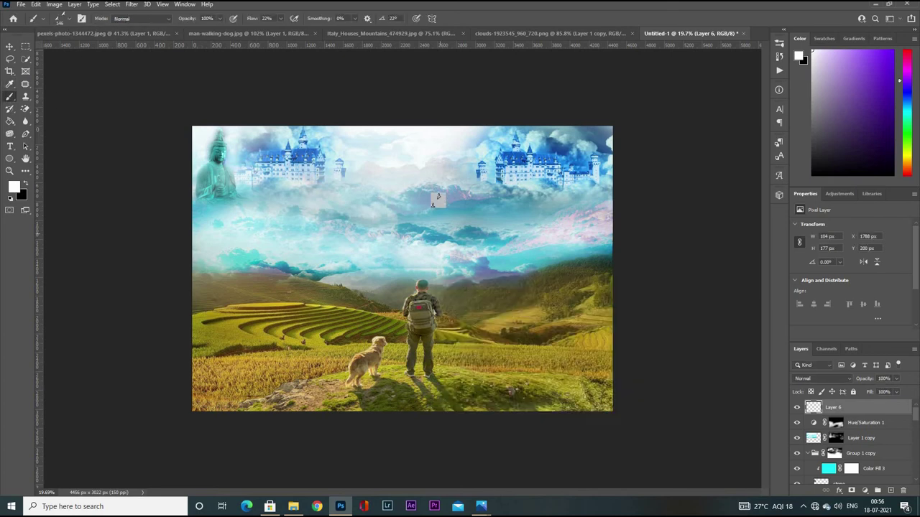
{"action": "key", "text": "d"}
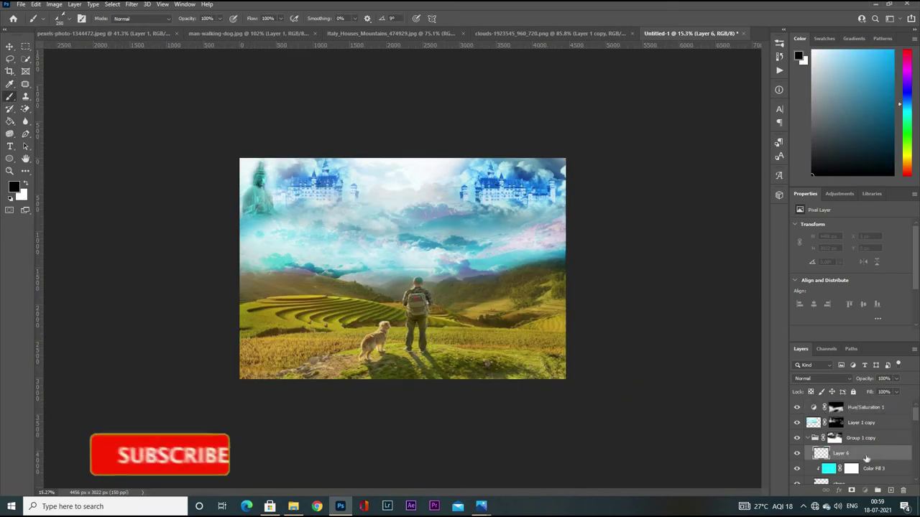
{"action": "left_click", "coordinate": [417, 197]}
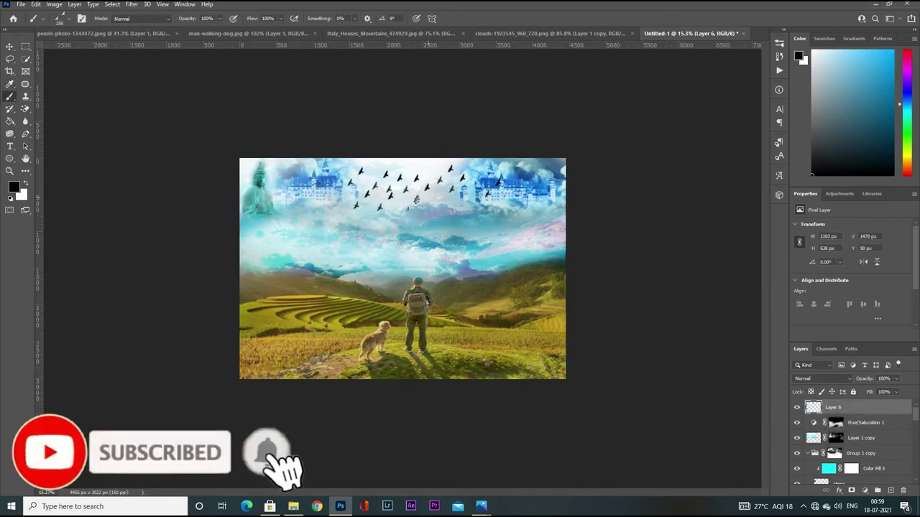
{"action": "left_click", "coordinate": [438, 164]}
{"action": "left_click", "coordinate": [409, 161]}
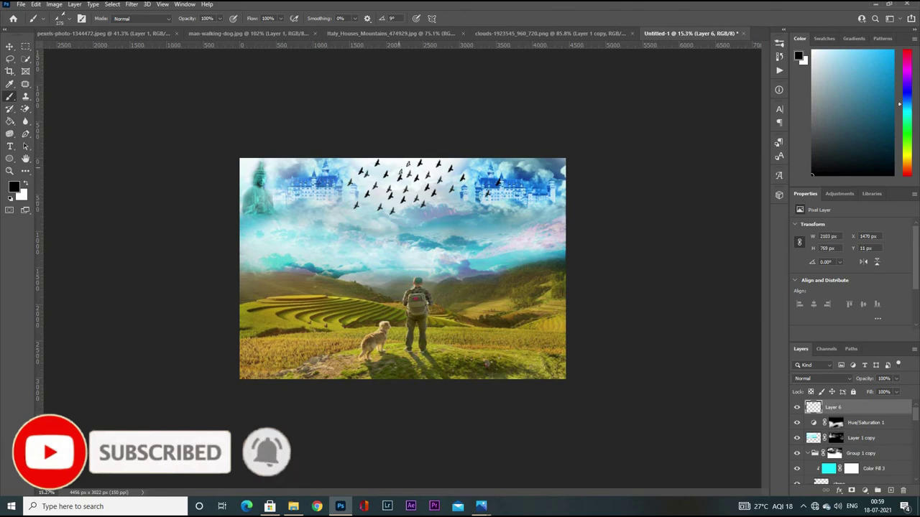
{"action": "left_click", "coordinate": [63, 18]}
{"action": "mouse_move", "coordinate": [47, 54]}
{"action": "left_mouse_down"}
{"action": "mouse_move", "coordinate": [34, 65]}
{"action": "mouse_move", "coordinate": [46, 53]}
{"action": "left_mouse_up"}
{"action": "left_click", "coordinate": [70, 23]}
{"action": "left_click", "coordinate": [70, 23]}
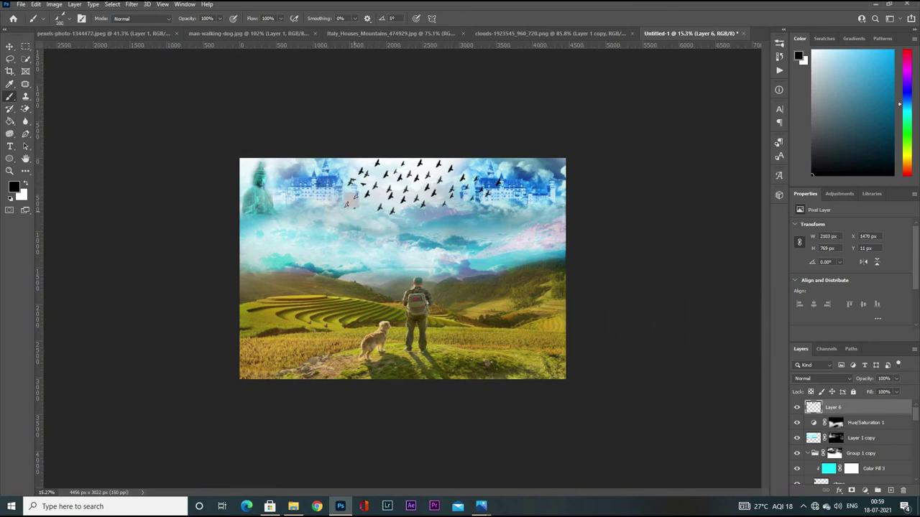
Free-transform the flock wider and shorter to fit the sky
{"action": "scroll", "coordinate": [368, 176], "scroll_direction": "down", "scroll_amount": 1}
{"action": "key", "text": "ctrl+t"}
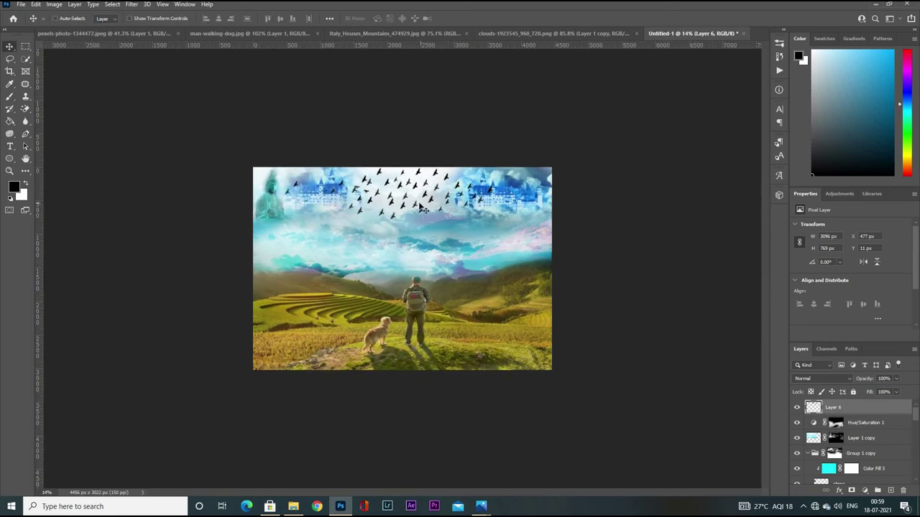
{"action": "scroll", "coordinate": [431, 173], "scroll_direction": "up", "scroll_amount": 2}
{"action": "mouse_move", "coordinate": [495, 168]}
{"action": "left_mouse_down"}
{"action": "mouse_move", "coordinate": [565, 168]}
{"action": "mouse_move", "coordinate": [501, 168]}
{"action": "left_mouse_up"}
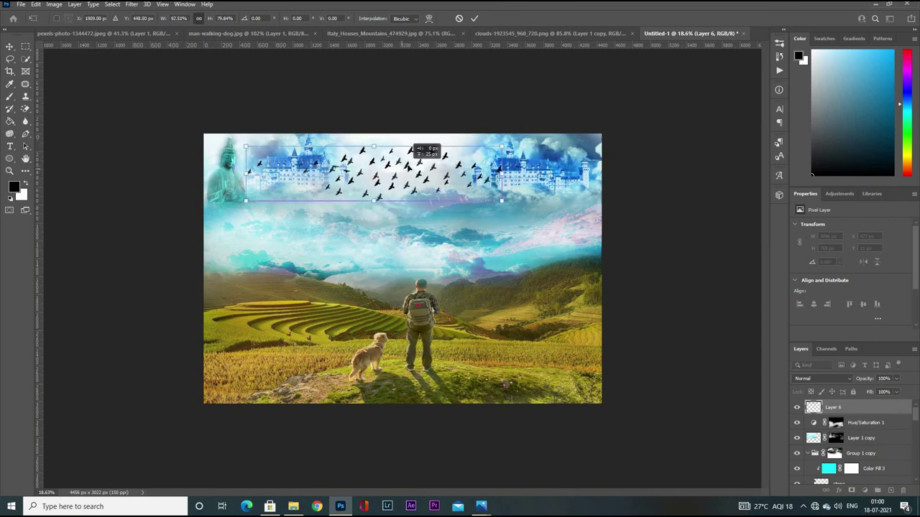
{"action": "scroll", "coordinate": [417, 208], "scroll_direction": "down", "scroll_amount": 2}
{"action": "scroll", "coordinate": [665, 189], "scroll_direction": "up", "scroll_amount": 1}
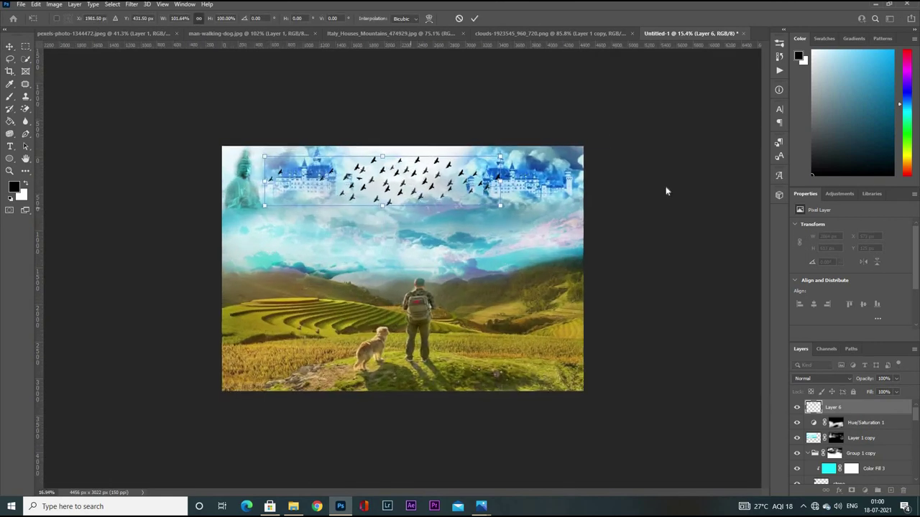
{"action": "scroll", "coordinate": [665, 188], "scroll_direction": "up", "scroll_amount": 1}
{"action": "left_click_drag", "start_coordinate": [384, 197], "coordinate": [383, 189]}
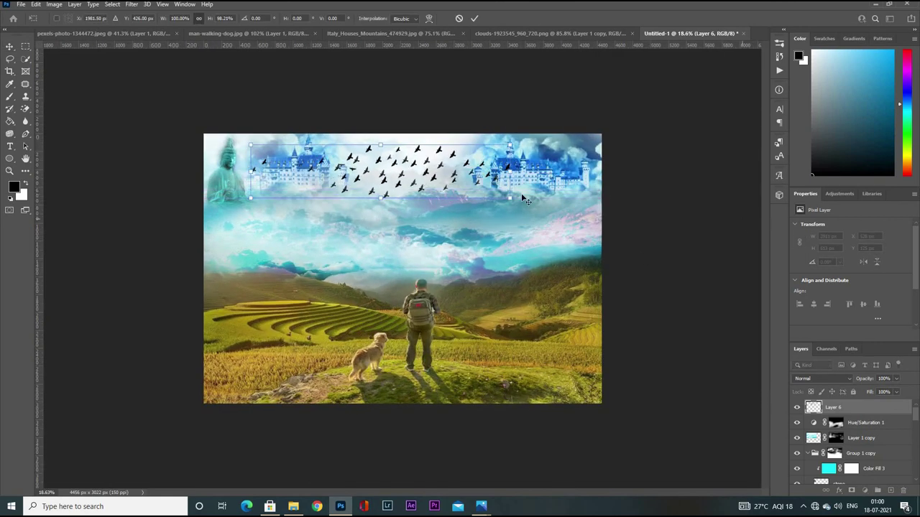
{"action": "key", "text": "Return"}
Merge all visible layers into a new top Layer 7
{"action": "scroll", "coordinate": [666, 171], "scroll_direction": "down", "scroll_amount": 1}
{"action": "key", "text": "ctrl+shift+alt+e"}
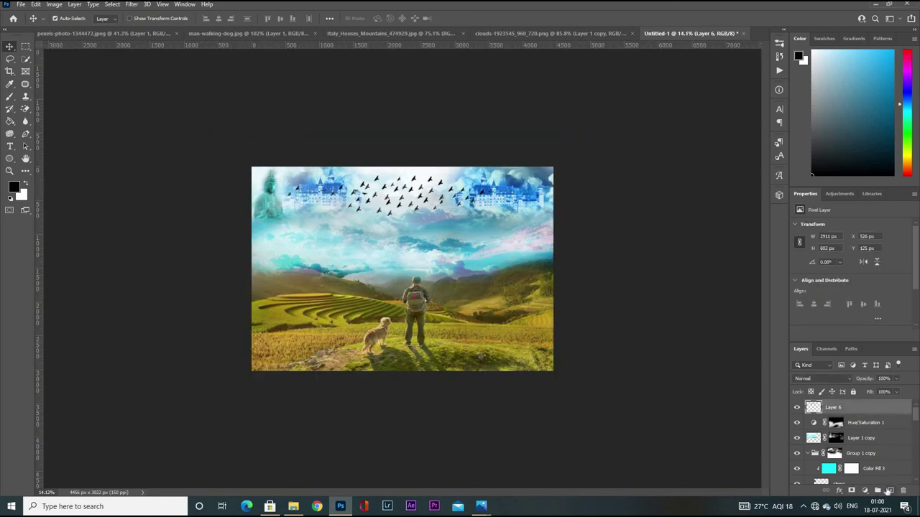
{"action": "left_click", "coordinate": [131, 3]}
In Camera Raw, cool the warmth, neutralise tint, lift blacks, and add clarity, dehaze and vibrance
{"action": "left_click", "coordinate": [166, 75]}
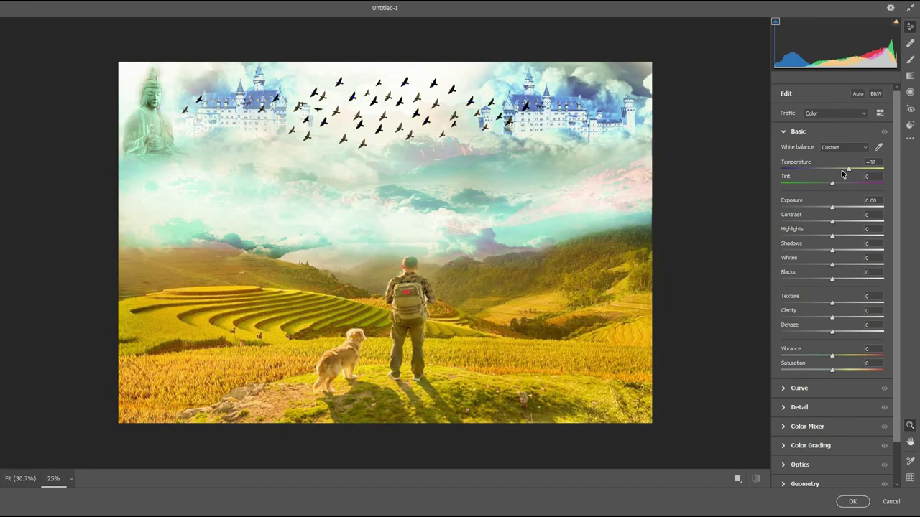
{"action": "mouse_move", "coordinate": [848, 169]}
{"action": "left_mouse_down"}
{"action": "mouse_move", "coordinate": [791, 195]}
{"action": "mouse_move", "coordinate": [830, 207]}
{"action": "mouse_move", "coordinate": [845, 224]}
{"action": "mouse_move", "coordinate": [834, 231]}
{"action": "mouse_move", "coordinate": [859, 250]}
{"action": "left_mouse_up"}
{"action": "double_click", "coordinate": [781, 183]}
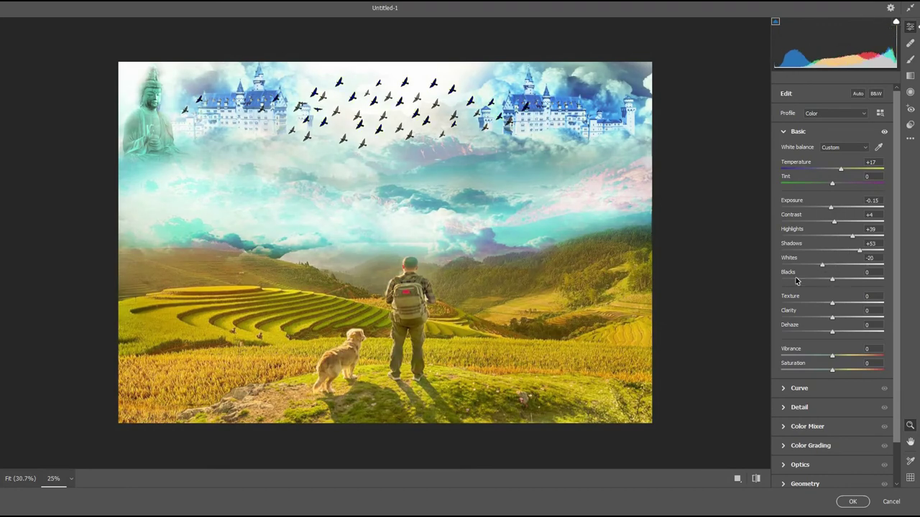
{"action": "left_click_drag", "start_coordinate": [796, 281], "coordinate": [809, 265]}
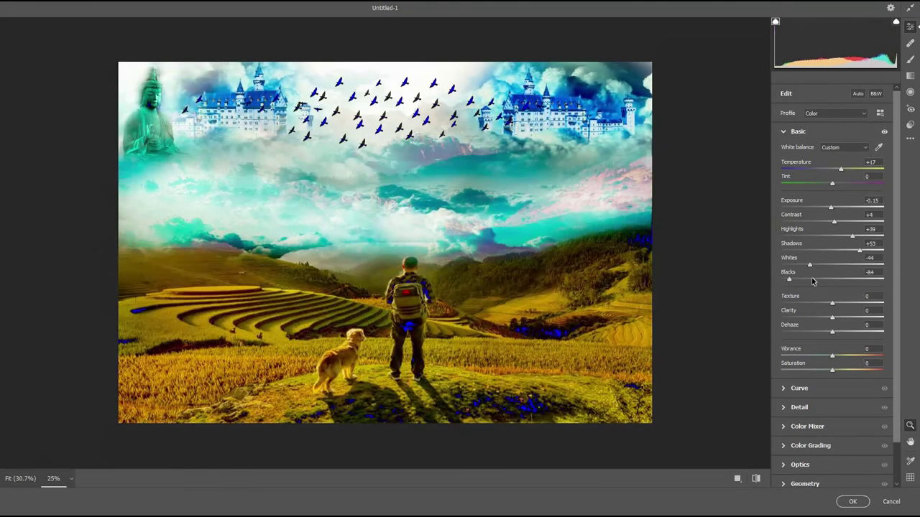
{"action": "left_click", "coordinate": [813, 280]}
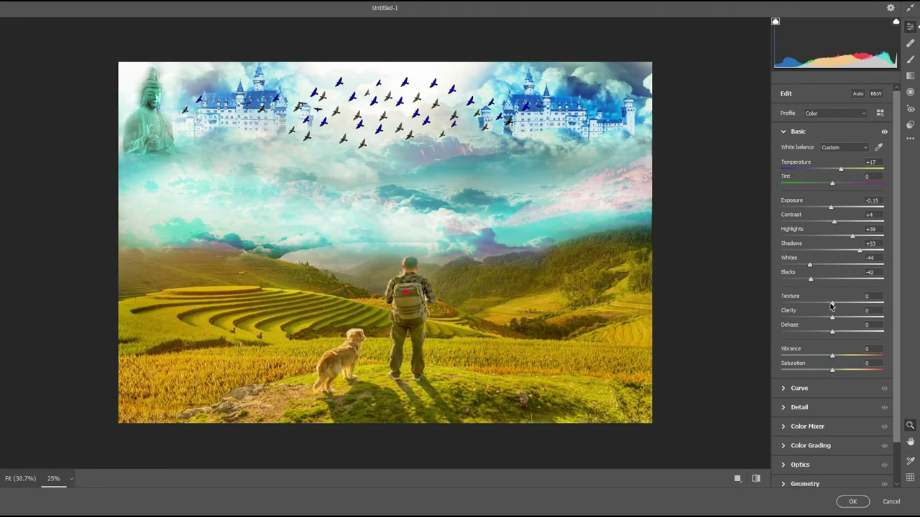
{"action": "left_click", "coordinate": [837, 279]}
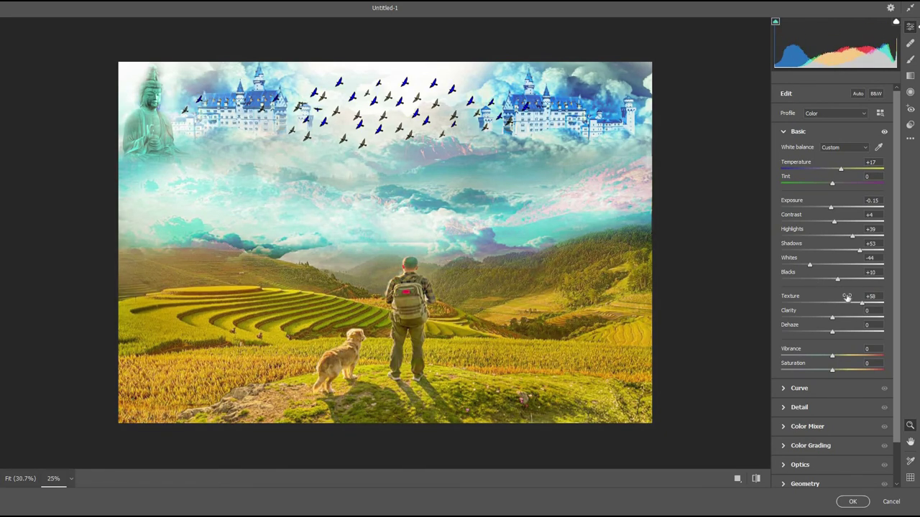
{"action": "left_click", "coordinate": [838, 317]}
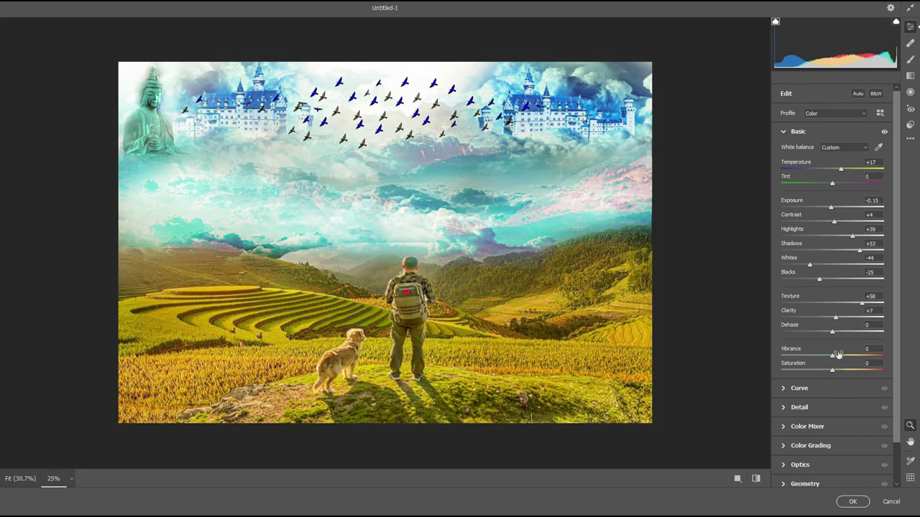
{"action": "left_click", "coordinate": [842, 331]}
{"action": "left_click", "coordinate": [838, 331]}
{"action": "left_click", "coordinate": [838, 355]}
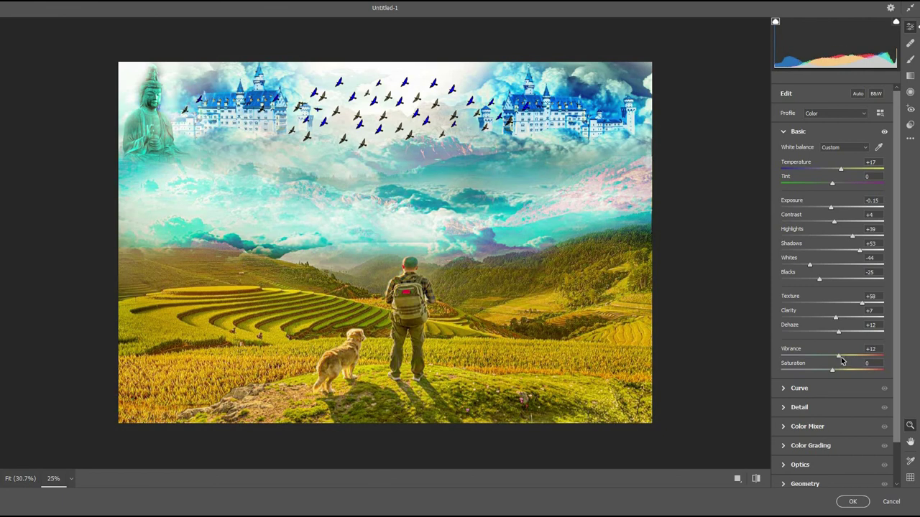
{"action": "left_click", "coordinate": [799, 407]}
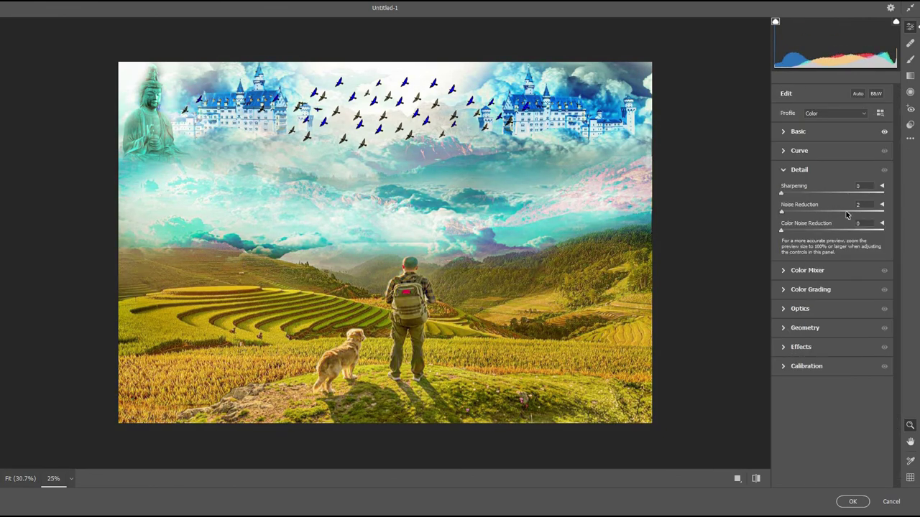
Shift the orange hue slightly and push blue tones toward cyan in the Color Mixer
{"action": "left_click", "coordinate": [805, 271]}
{"action": "mouse_move", "coordinate": [834, 266]}
{"action": "left_mouse_down"}
{"action": "mouse_move", "coordinate": [823, 266]}
{"action": "mouse_move", "coordinate": [854, 276]}
{"action": "left_mouse_up"}
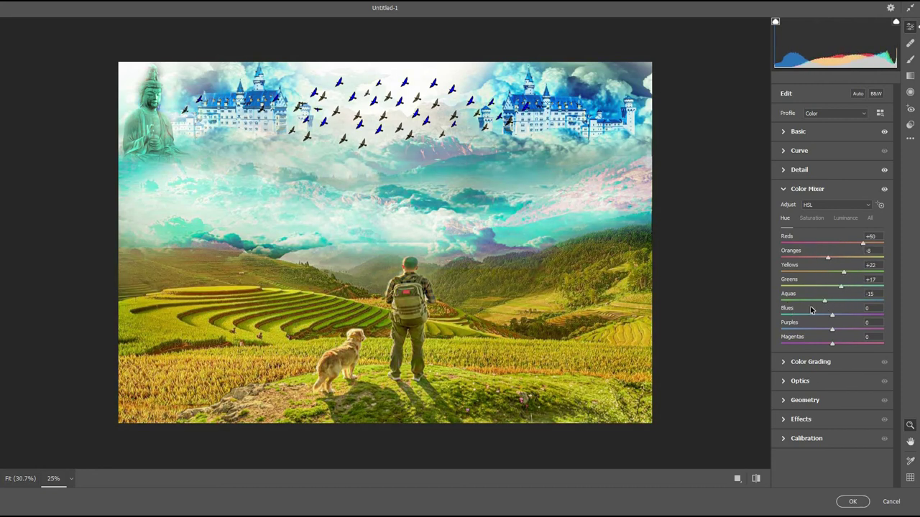
{"action": "left_click", "coordinate": [431, 185], "text": "alt"}
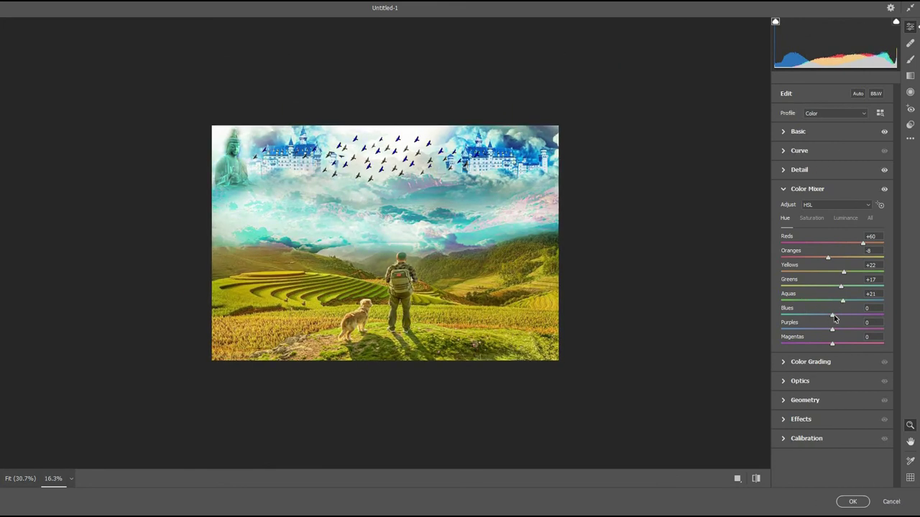
{"action": "left_click_drag", "start_coordinate": [832, 316], "coordinate": [813, 316]}
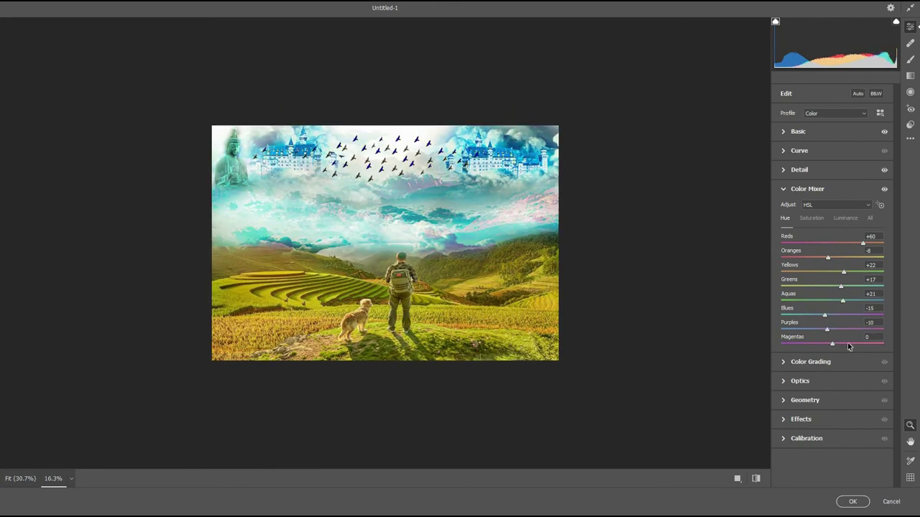
Brighten shadows and midtones in Color Grading, raise the blend, and apply the filter
{"action": "left_click", "coordinate": [823, 361]}
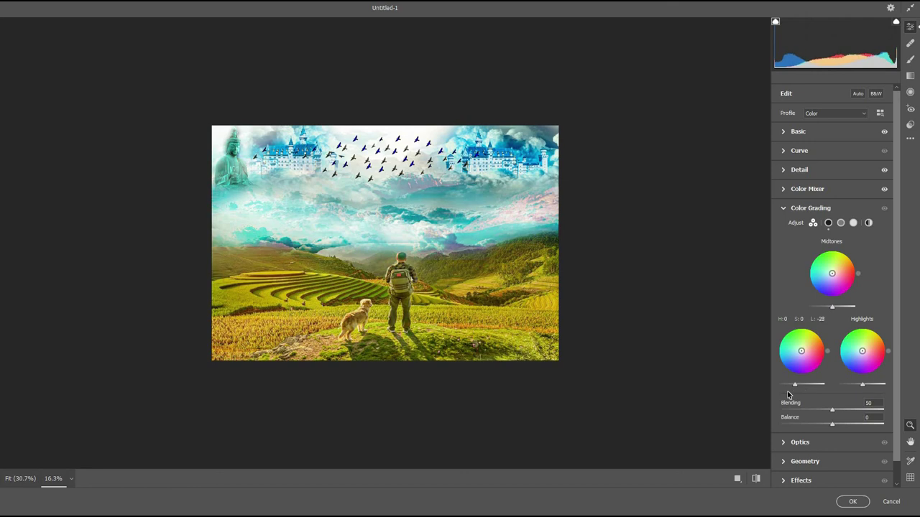
{"action": "left_click_drag", "start_coordinate": [790, 384], "coordinate": [794, 385]}
{"action": "left_click_drag", "start_coordinate": [832, 307], "coordinate": [834, 307]}
{"action": "scroll", "coordinate": [856, 385], "scroll_direction": "down", "scroll_amount": 1}
{"action": "left_click", "coordinate": [855, 389]}
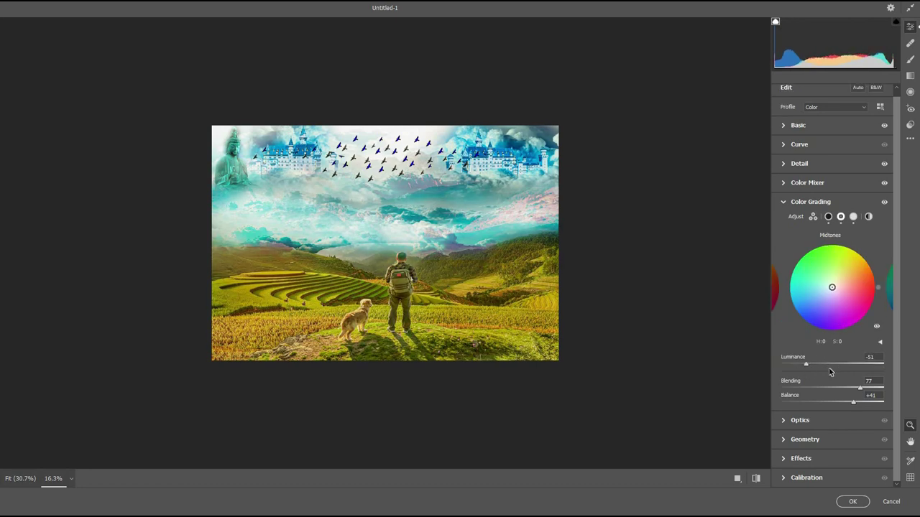
{"action": "left_click_drag", "start_coordinate": [830, 372], "coordinate": [845, 370]}
{"action": "scroll", "coordinate": [809, 394], "scroll_direction": "up", "scroll_amount": 2}
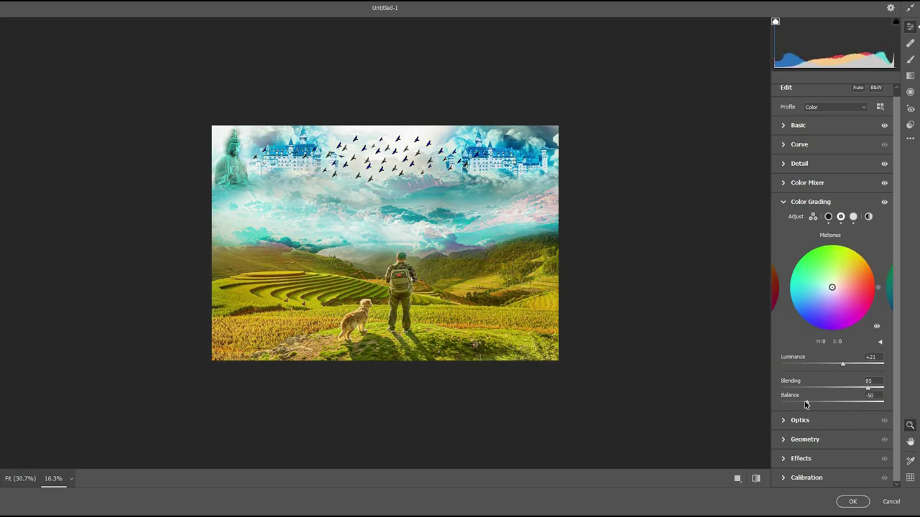
{"action": "left_click", "coordinate": [799, 420]}
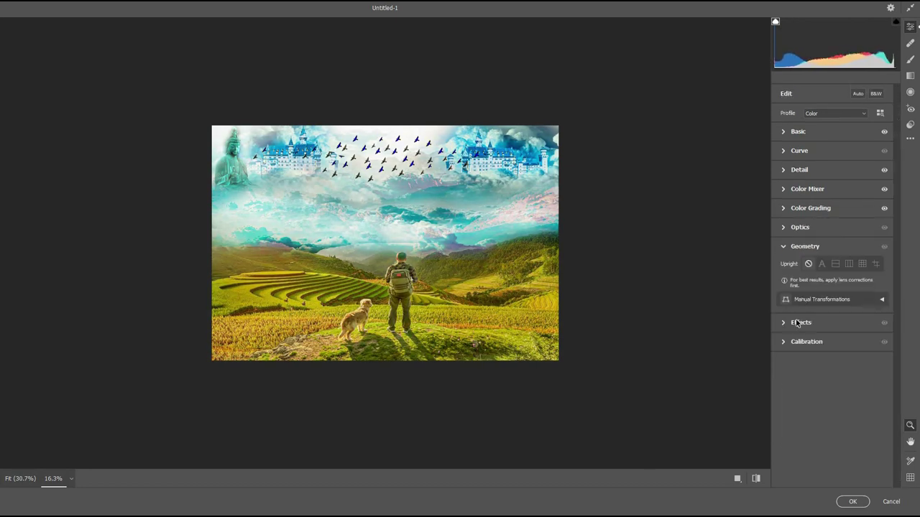
{"action": "left_click", "coordinate": [800, 323]}
{"action": "left_click", "coordinate": [852, 502]}
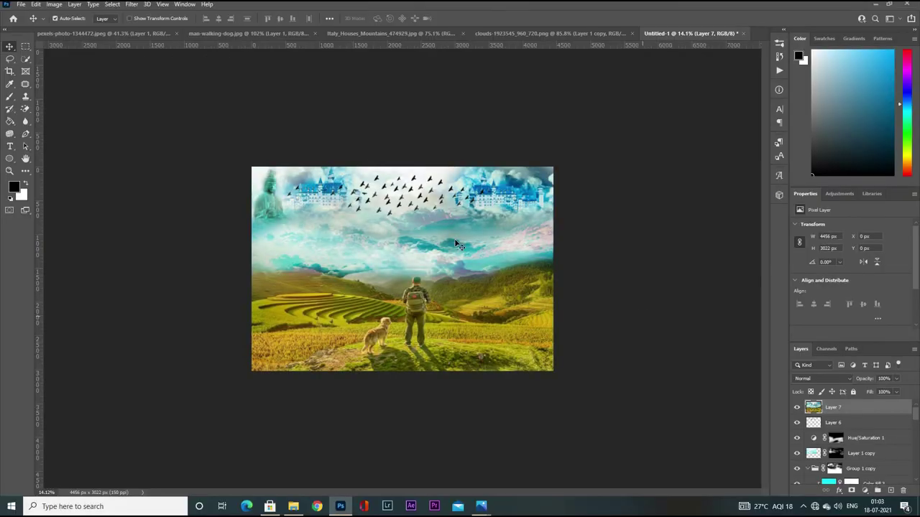
Adjust the composite's brightness with a Brightness/Contrast adjustment
{"action": "left_click", "coordinate": [54, 3]}
{"action": "left_click", "coordinate": [176, 30]}
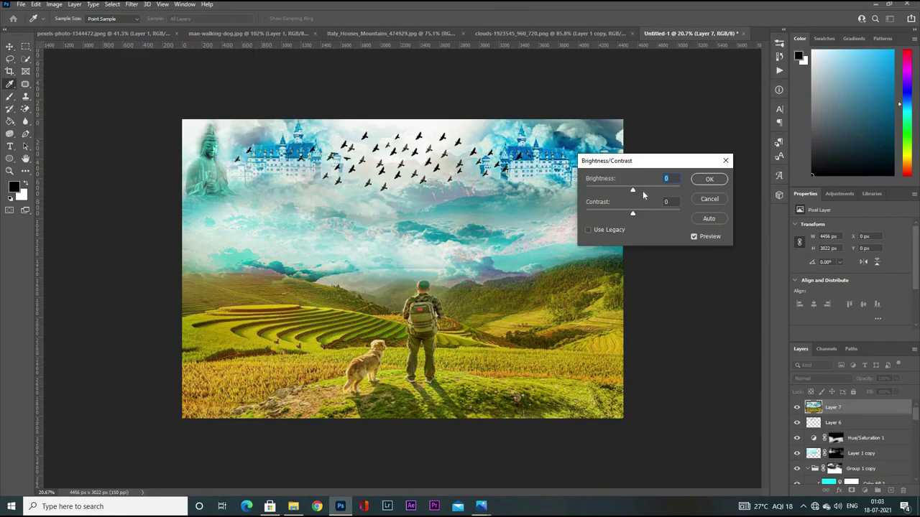
{"action": "mouse_move", "coordinate": [642, 190]}
{"action": "left_mouse_down"}
{"action": "mouse_move", "coordinate": [617, 193]}
{"action": "mouse_move", "coordinate": [628, 191]}
{"action": "left_mouse_up"}
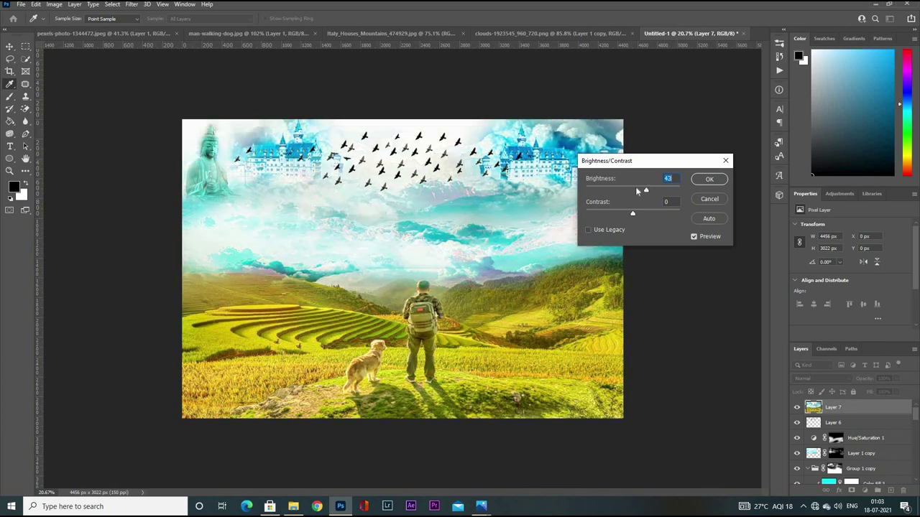
{"action": "key", "text": "Return"}
{"action": "key", "text": "v"}
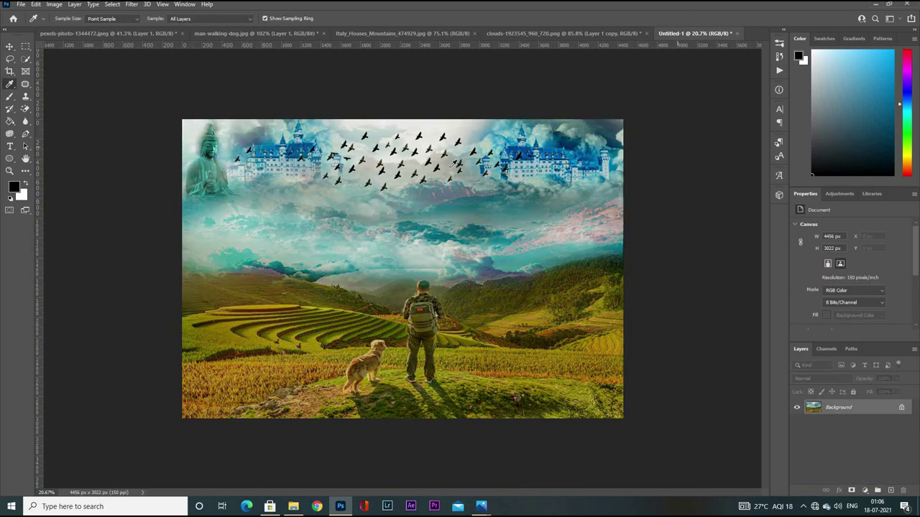
Flatten to a single Background layer and set Brightness 49, Contrast 28
{"action": "left_click", "coordinate": [54, 3]}
{"action": "left_click", "coordinate": [230, 27]}
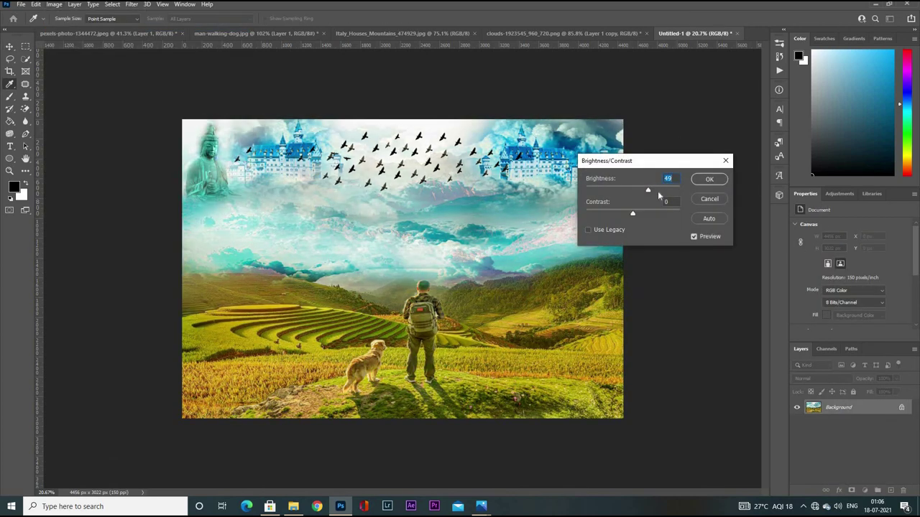
{"action": "mouse_move", "coordinate": [632, 190]}
{"action": "left_mouse_down"}
{"action": "mouse_move", "coordinate": [659, 190]}
{"action": "mouse_move", "coordinate": [651, 189]}
{"action": "left_mouse_up"}
{"action": "left_click", "coordinate": [648, 191]}
{"action": "scroll", "coordinate": [503, 203], "scroll_direction": "down", "scroll_amount": 3}
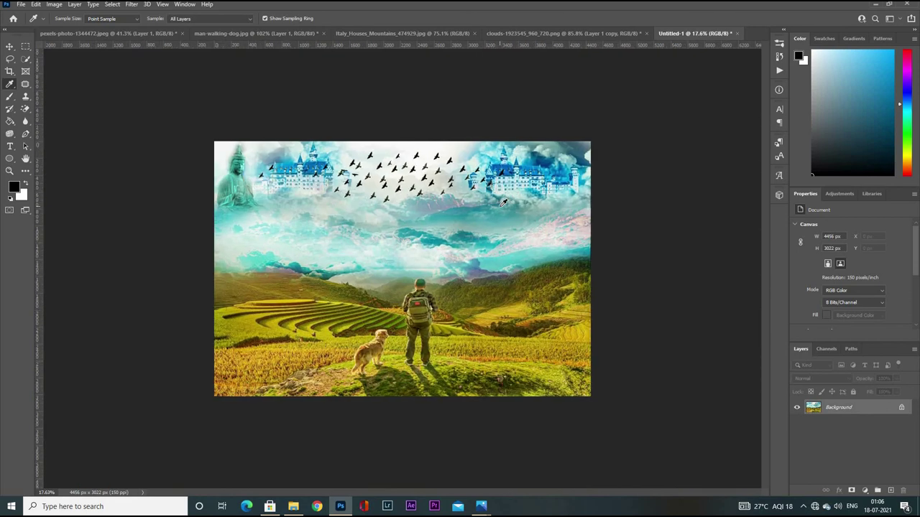